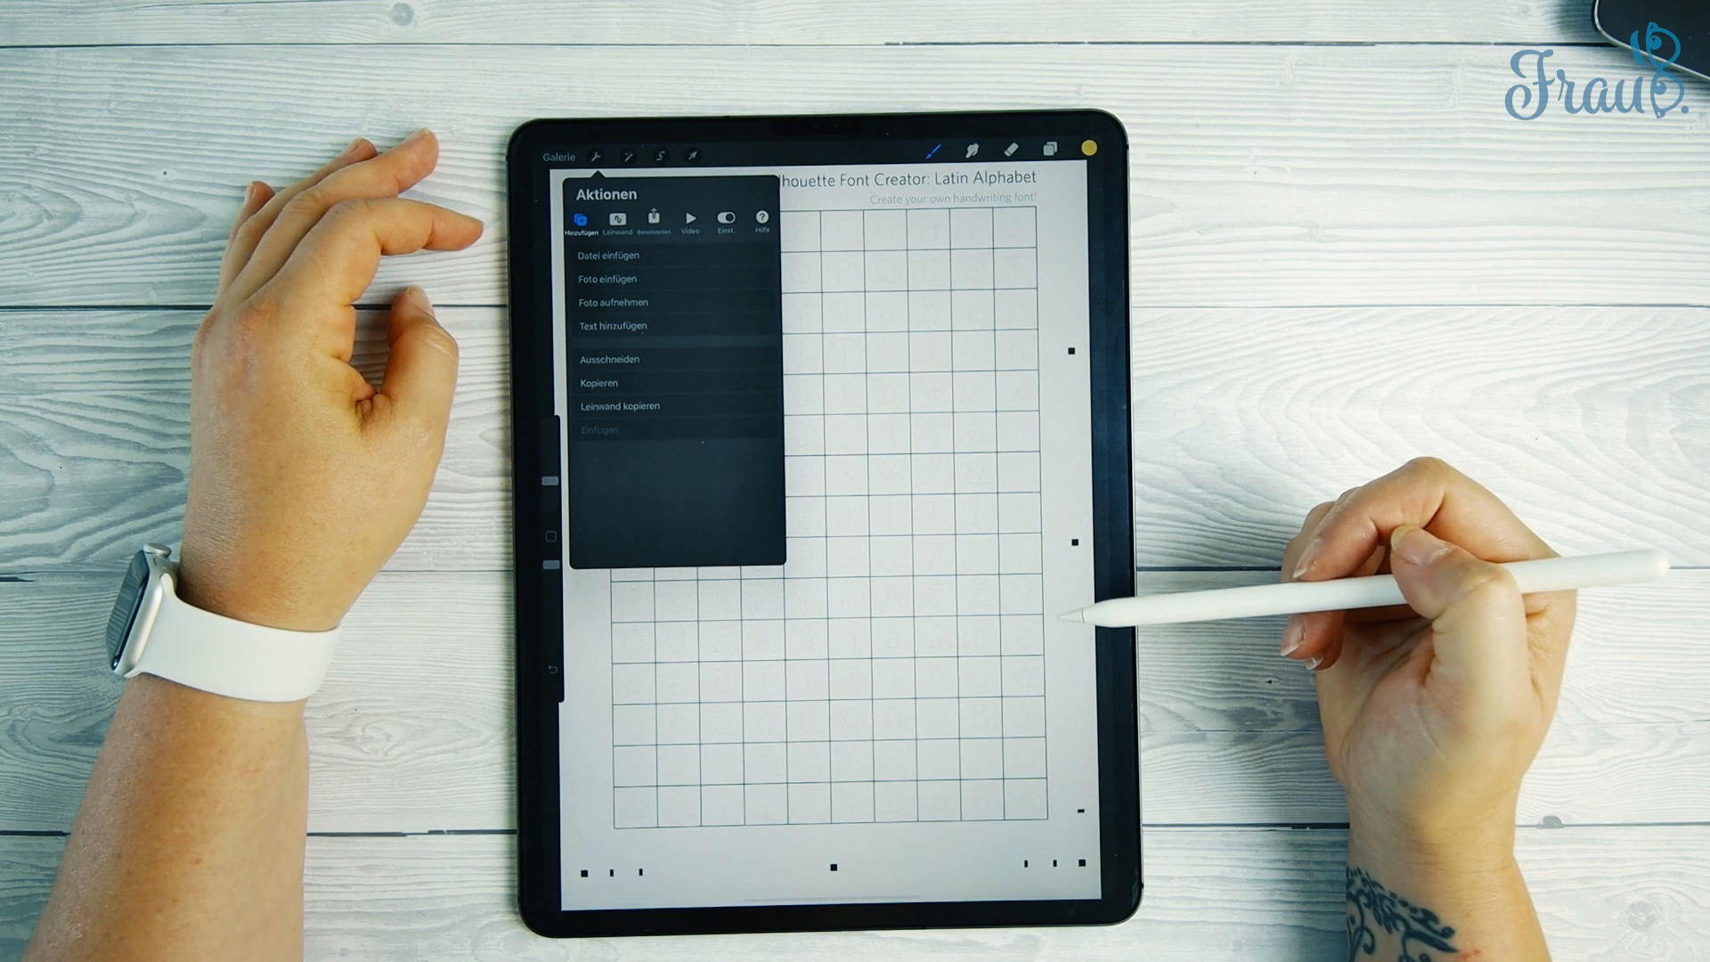
Step: Add a new layer above the Vorlage template layer and set the drawing colour to black
{"action": "left_click", "coordinate": [1050, 148]}
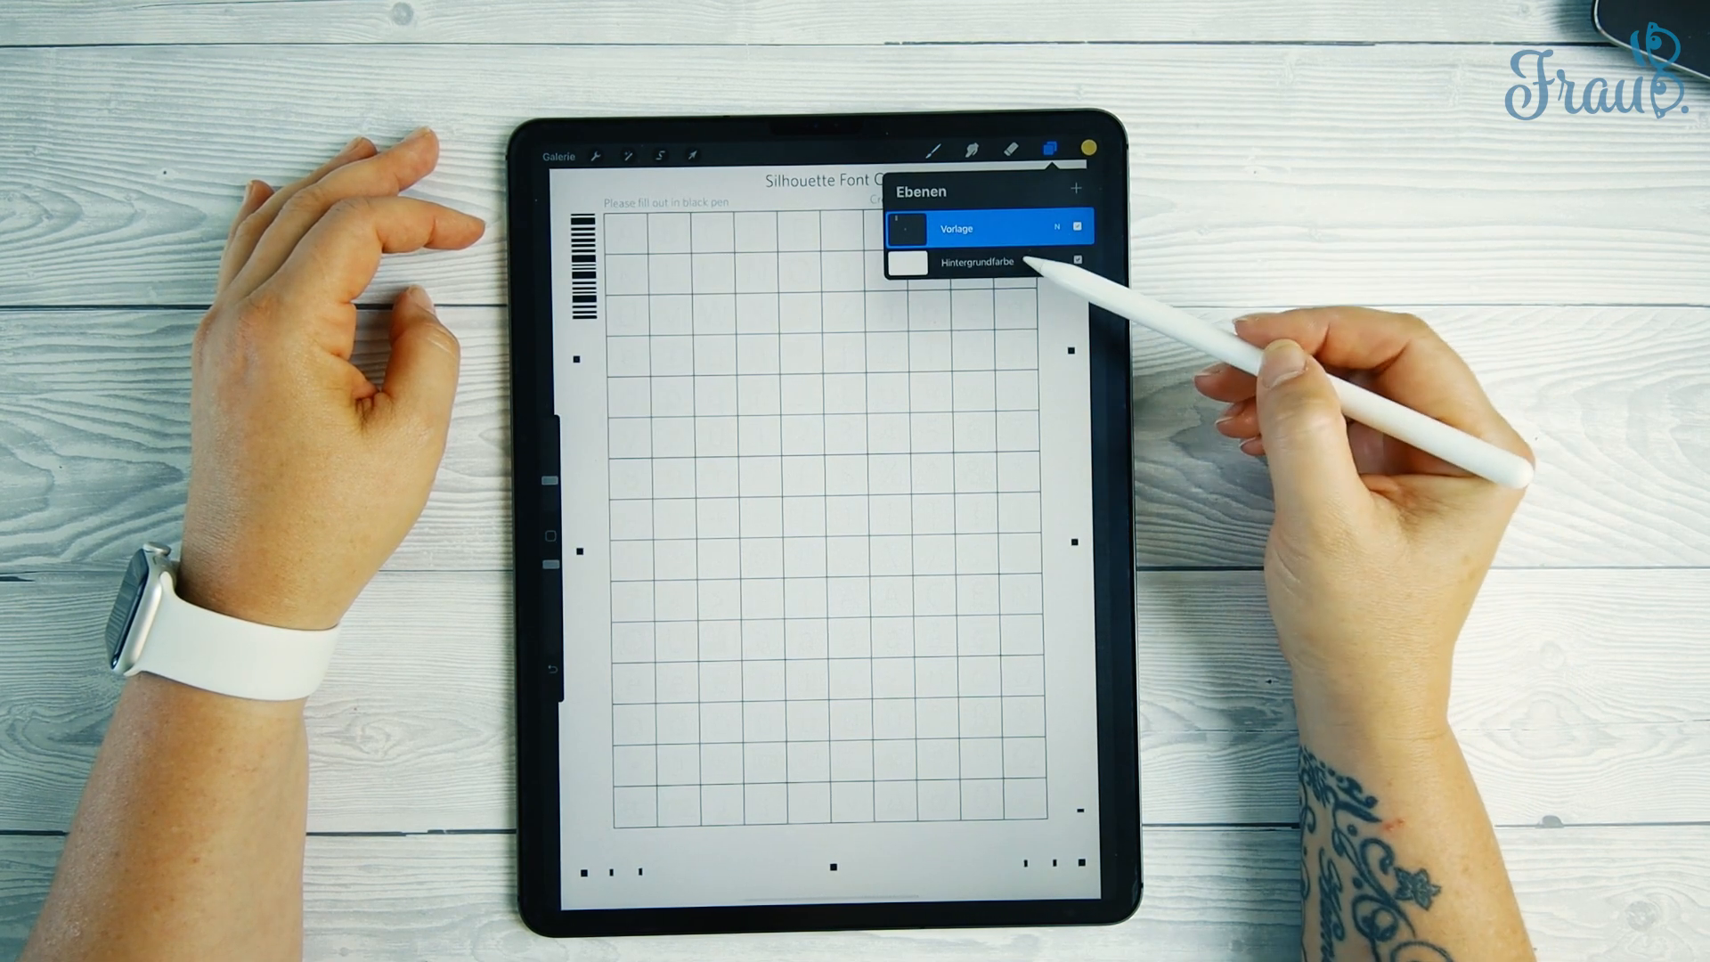
{"action": "left_click", "coordinate": [1076, 188]}
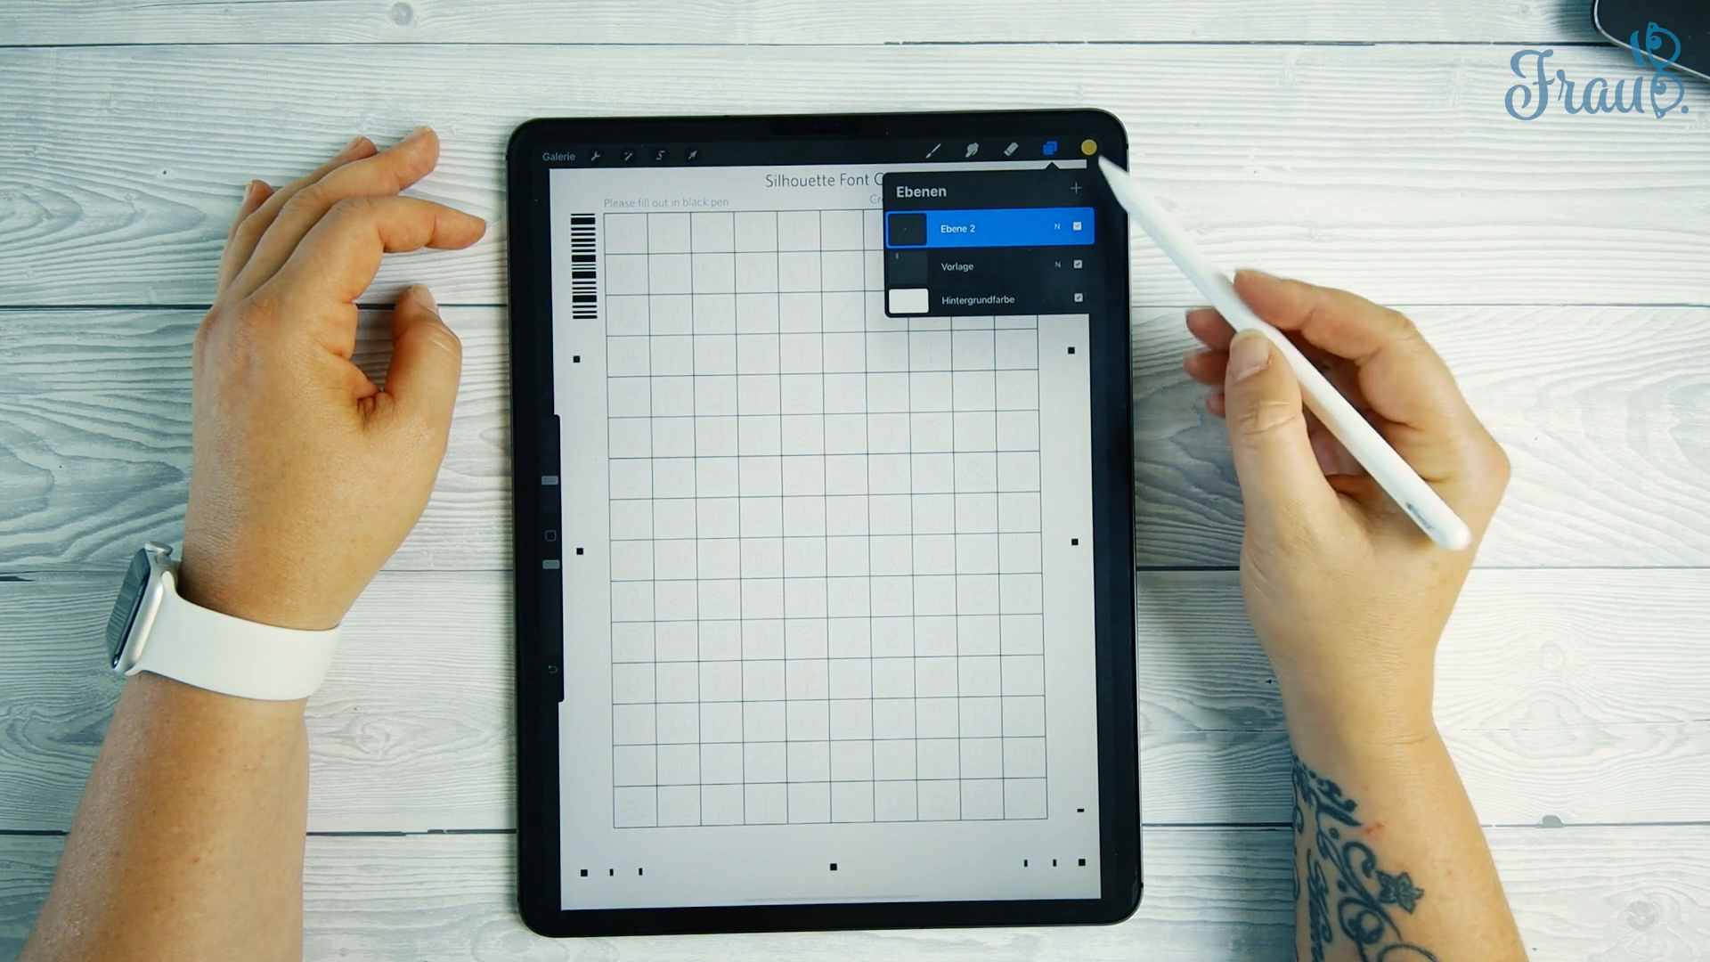
{"action": "left_click", "coordinate": [1088, 148]}
{"action": "left_click", "coordinate": [1005, 410]}
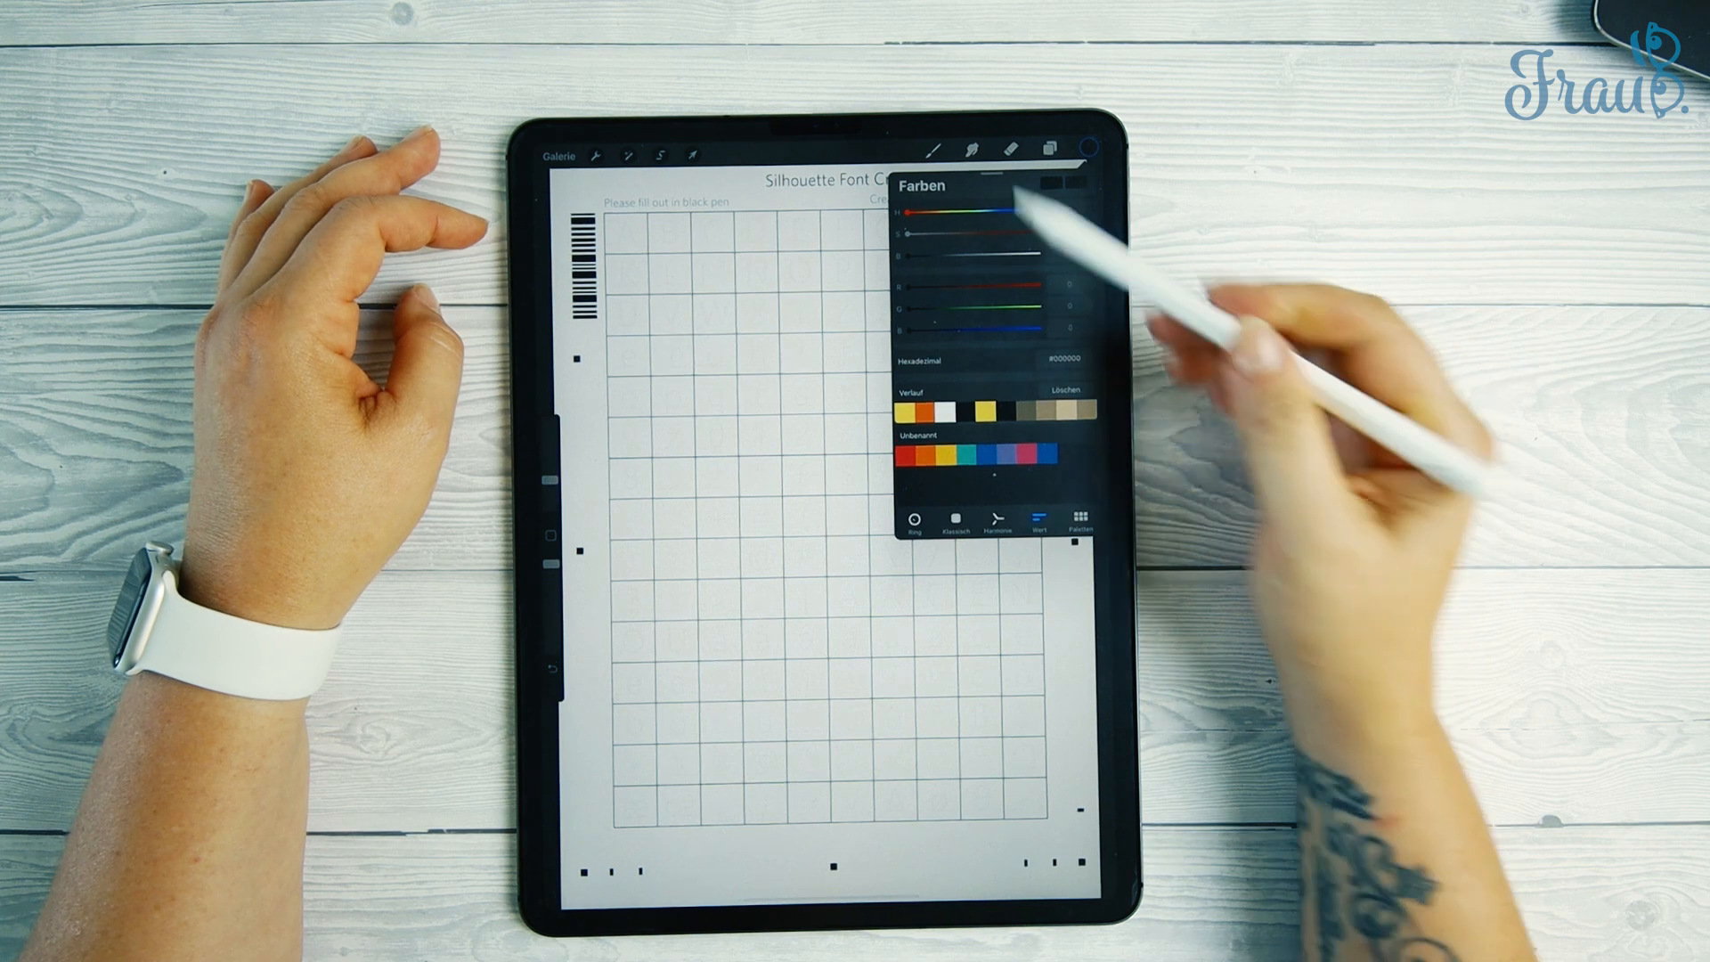
Step: Choose the Stabilo Side brush from the Kalligrafie set, check its stroke and taper settings, and return to the canvas
{"action": "left_click", "coordinate": [933, 150]}
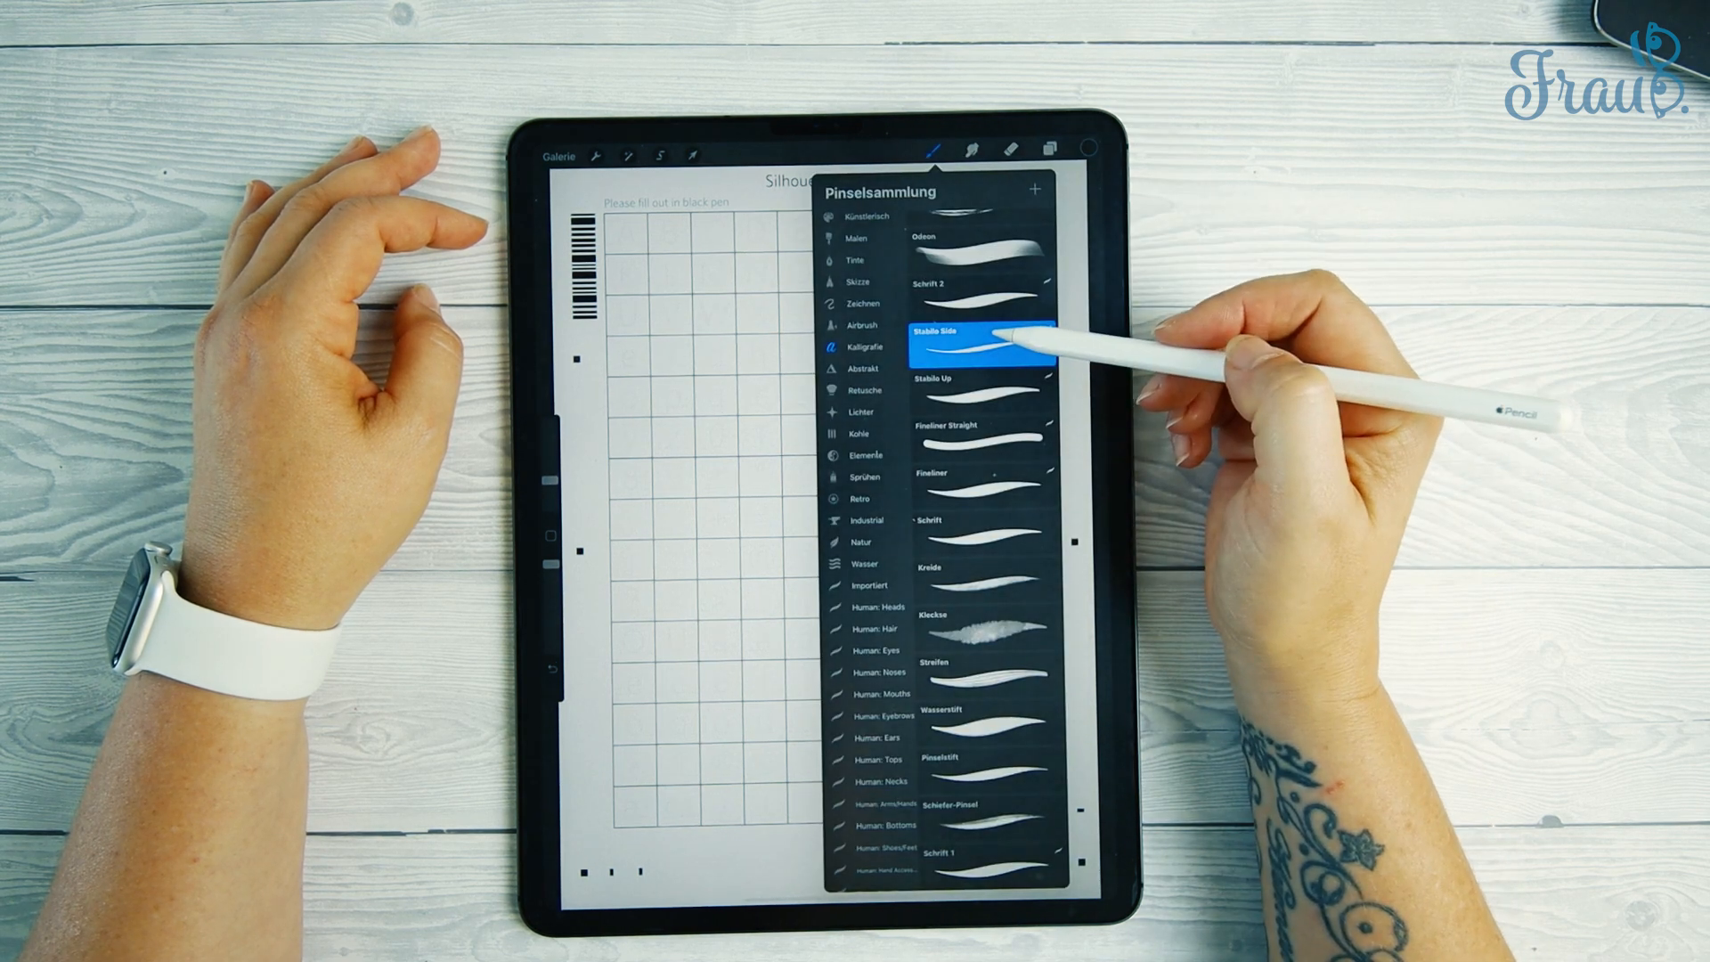
{"action": "left_click", "coordinate": [1025, 350]}
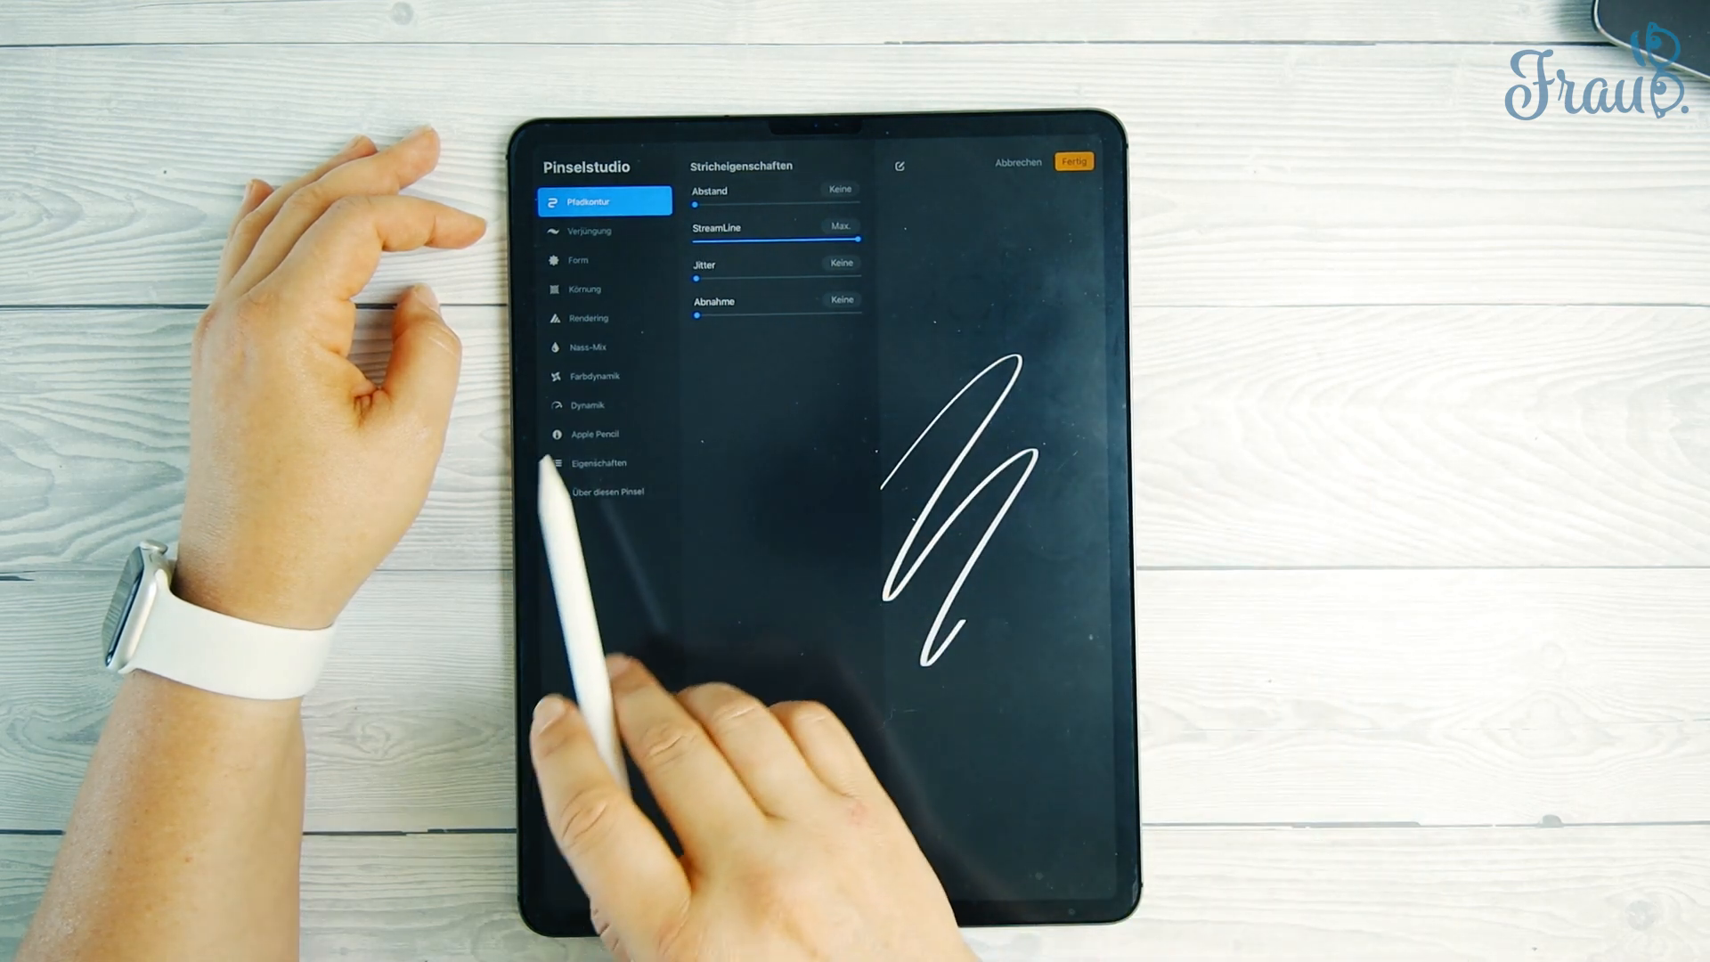
{"action": "left_click", "coordinate": [588, 231]}
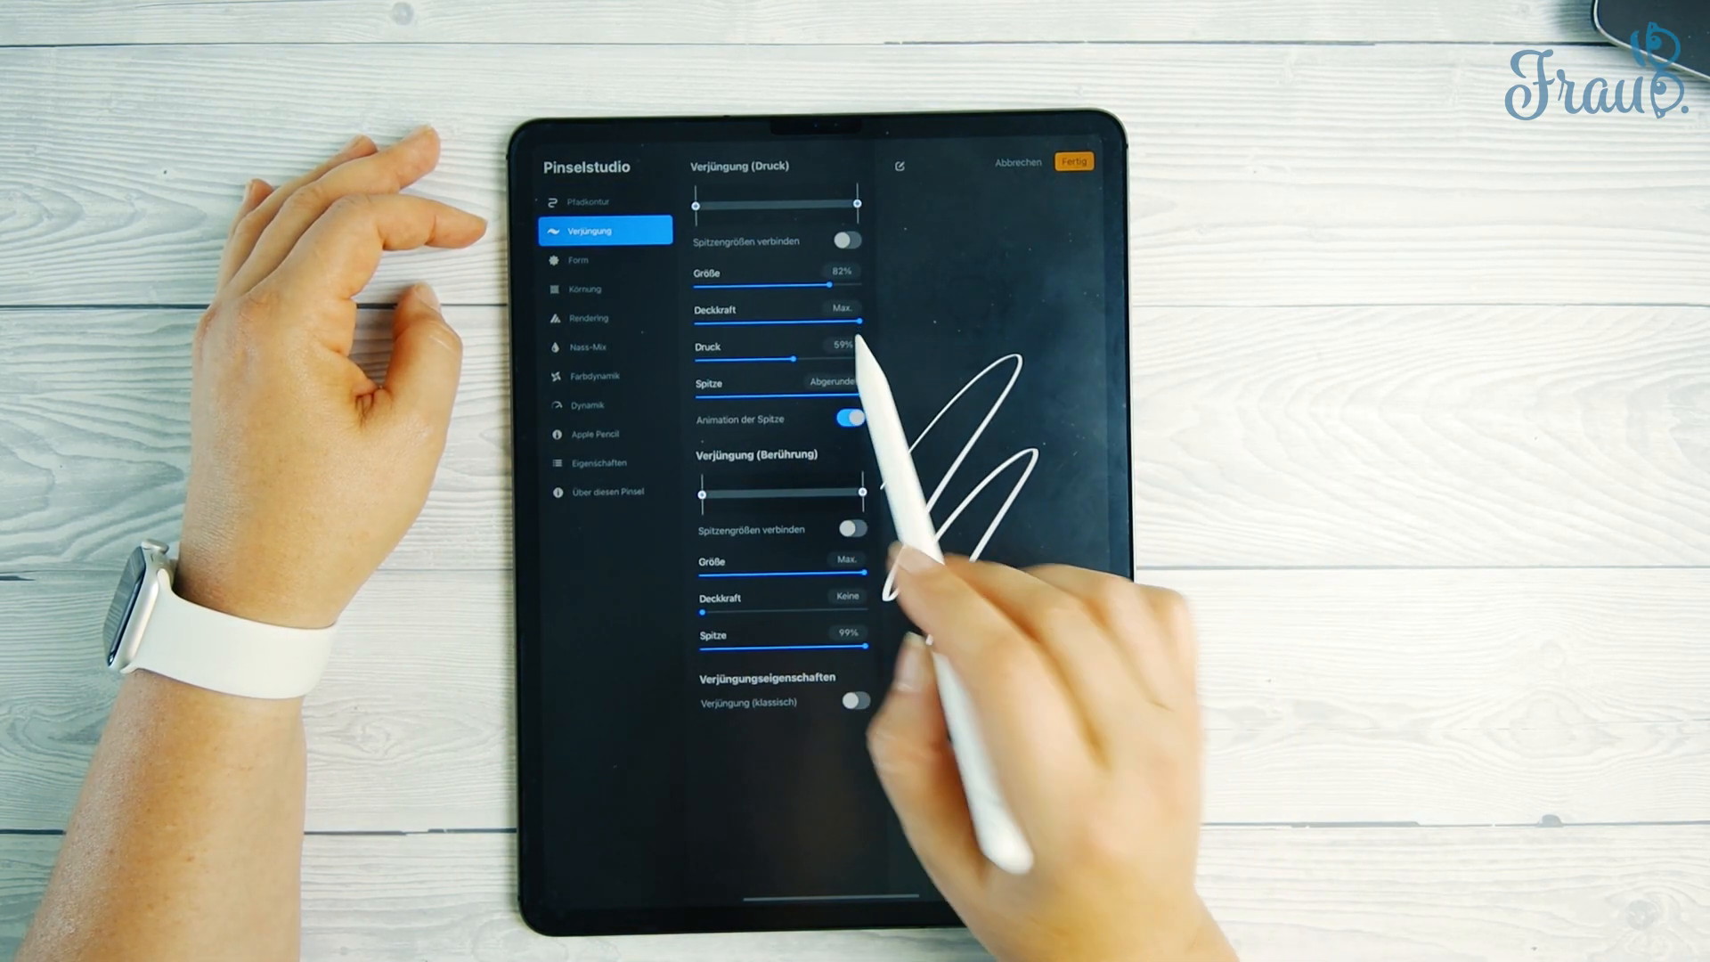
{"action": "left_click", "coordinate": [1080, 162]}
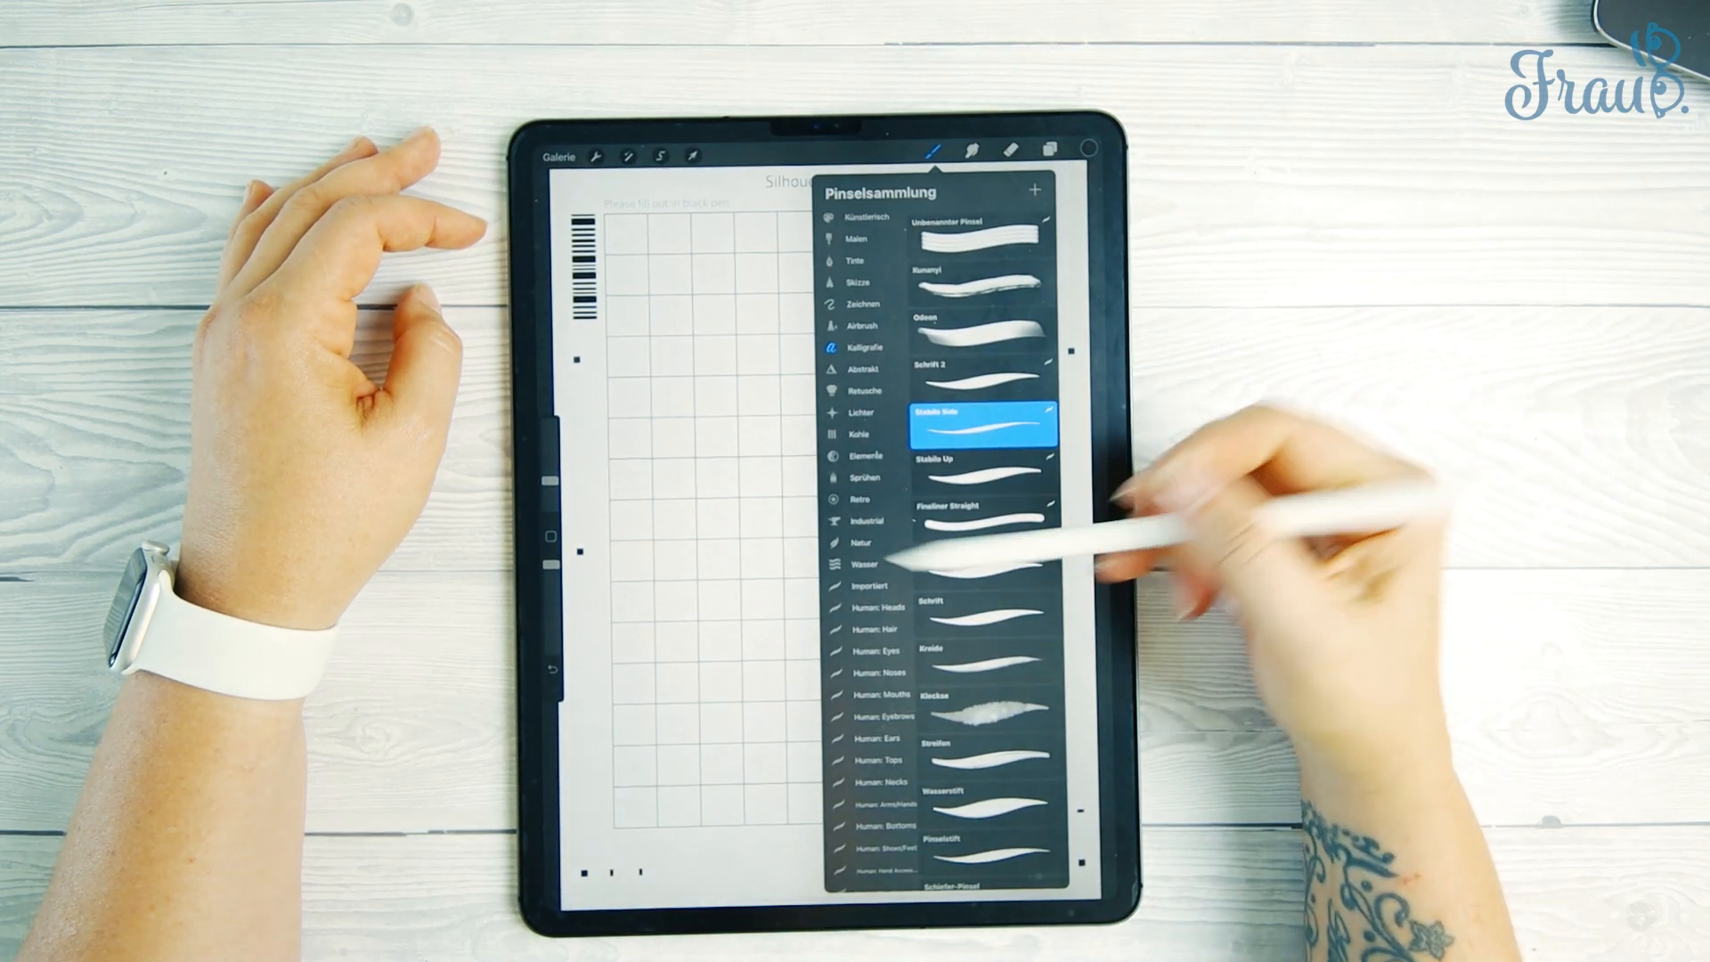
{"action": "left_click", "coordinate": [775, 566]}
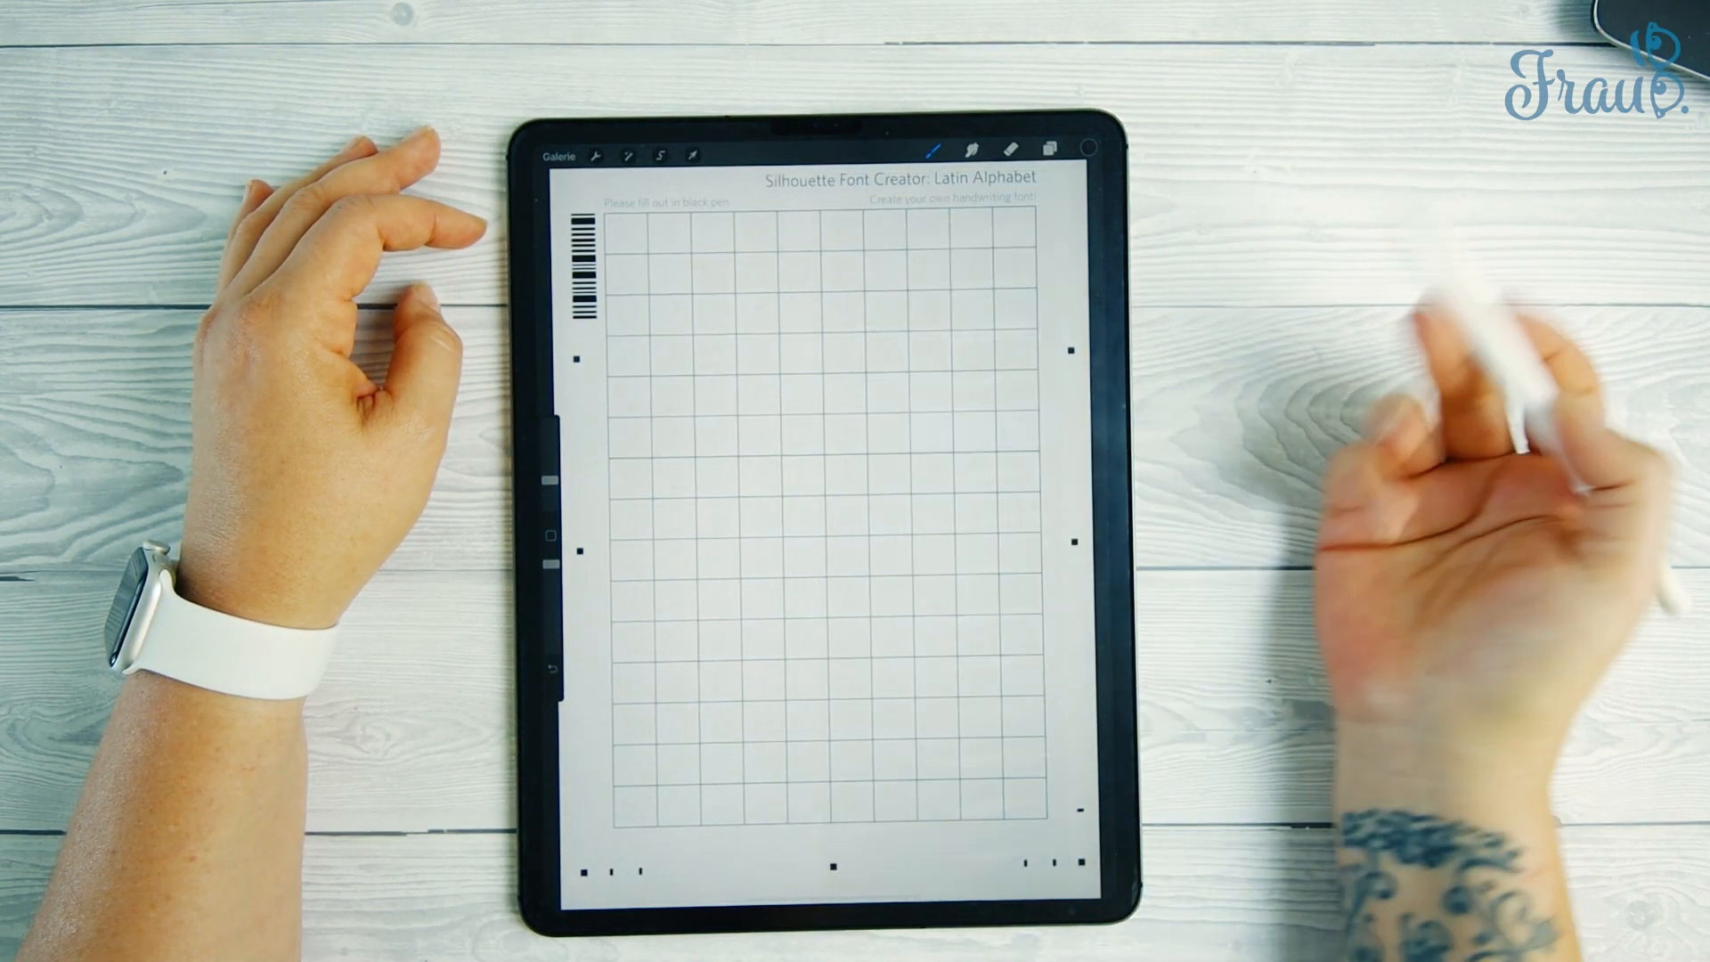
Step: Handwrite the characters into the template's grid cells, starting with A and B in the first row
{"action": "scroll", "coordinate": [842, 419], "scroll_direction": "up", "scroll_amount": 3}
{"action": "scroll", "coordinate": [842, 463], "scroll_direction": "up", "scroll_amount": 3}
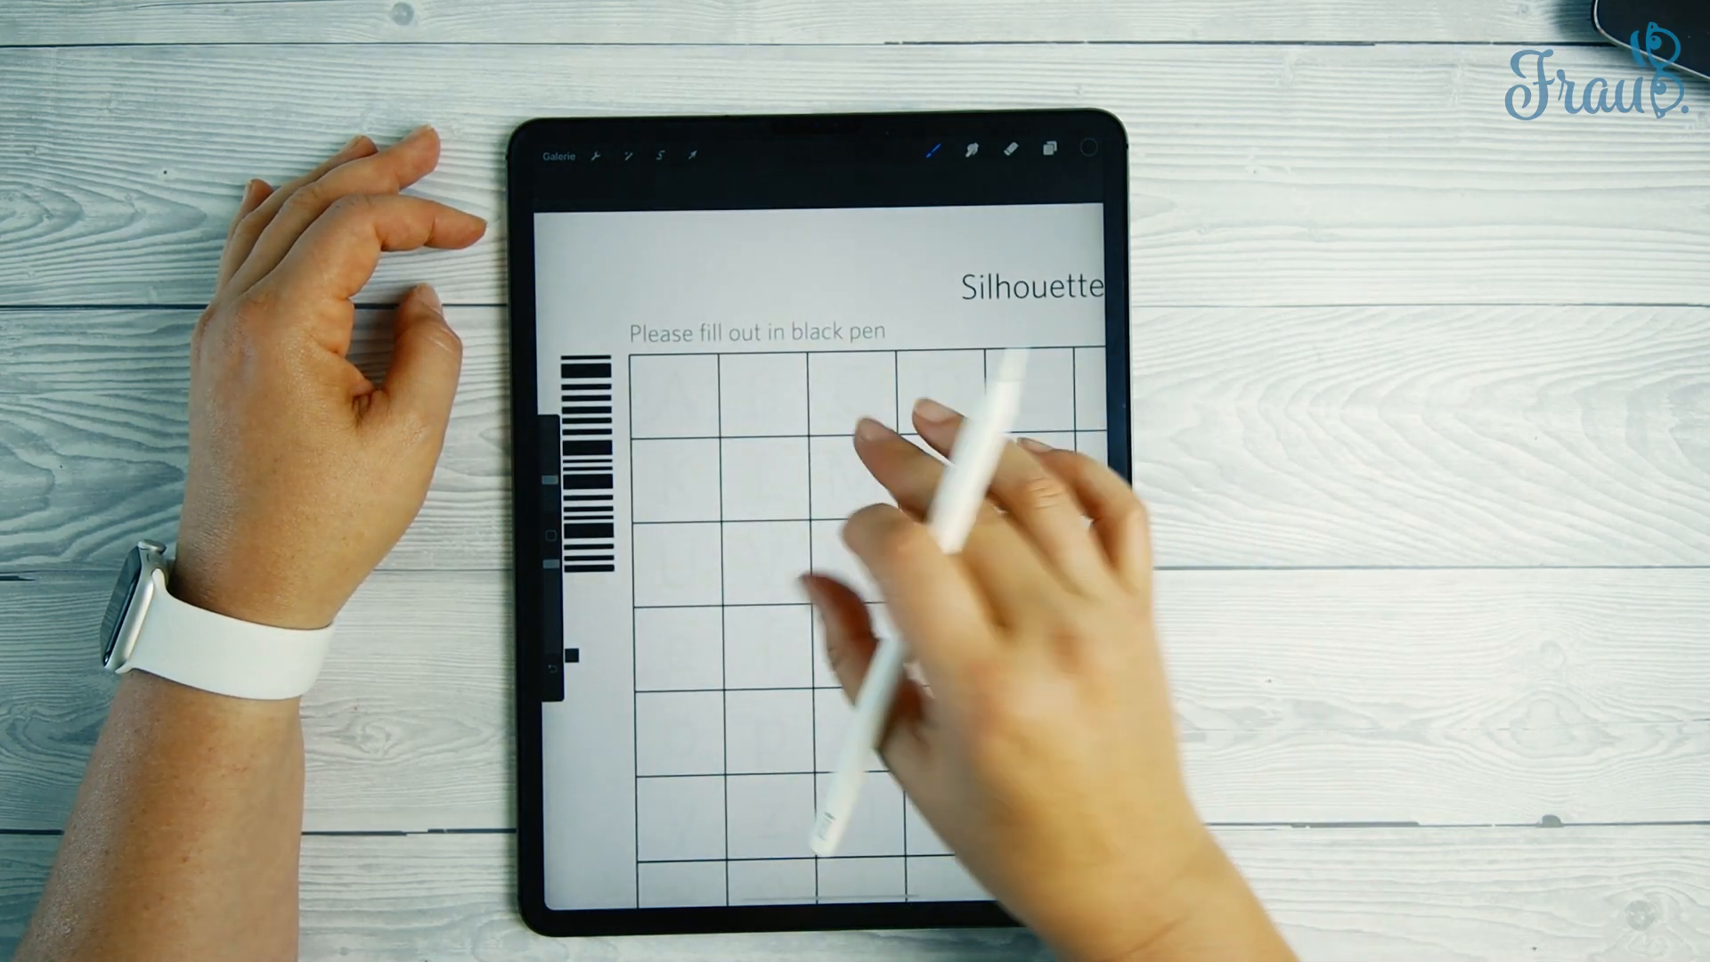
{"action": "scroll", "coordinate": [917, 579], "scroll_direction": "up", "scroll_amount": 1}
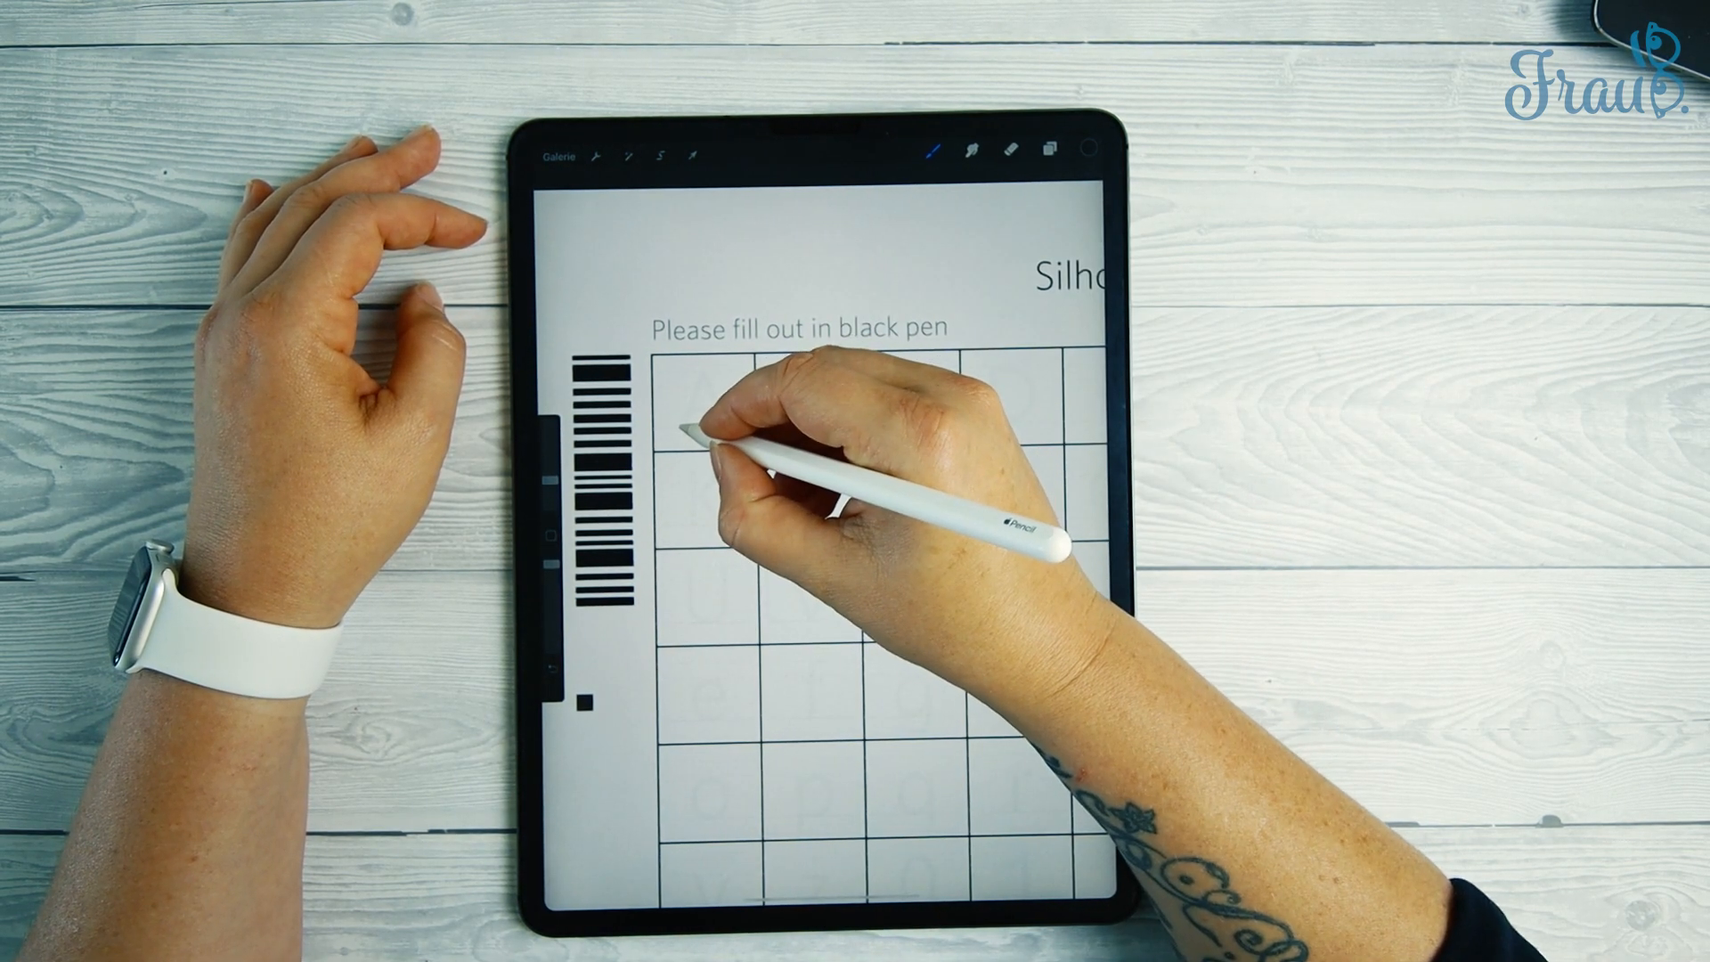
{"action": "mouse_move", "coordinate": [683, 428]}
{"action": "left_mouse_down"}
{"action": "mouse_move", "coordinate": [705, 372]}
{"action": "mouse_move", "coordinate": [715, 403]}
{"action": "left_mouse_up"}
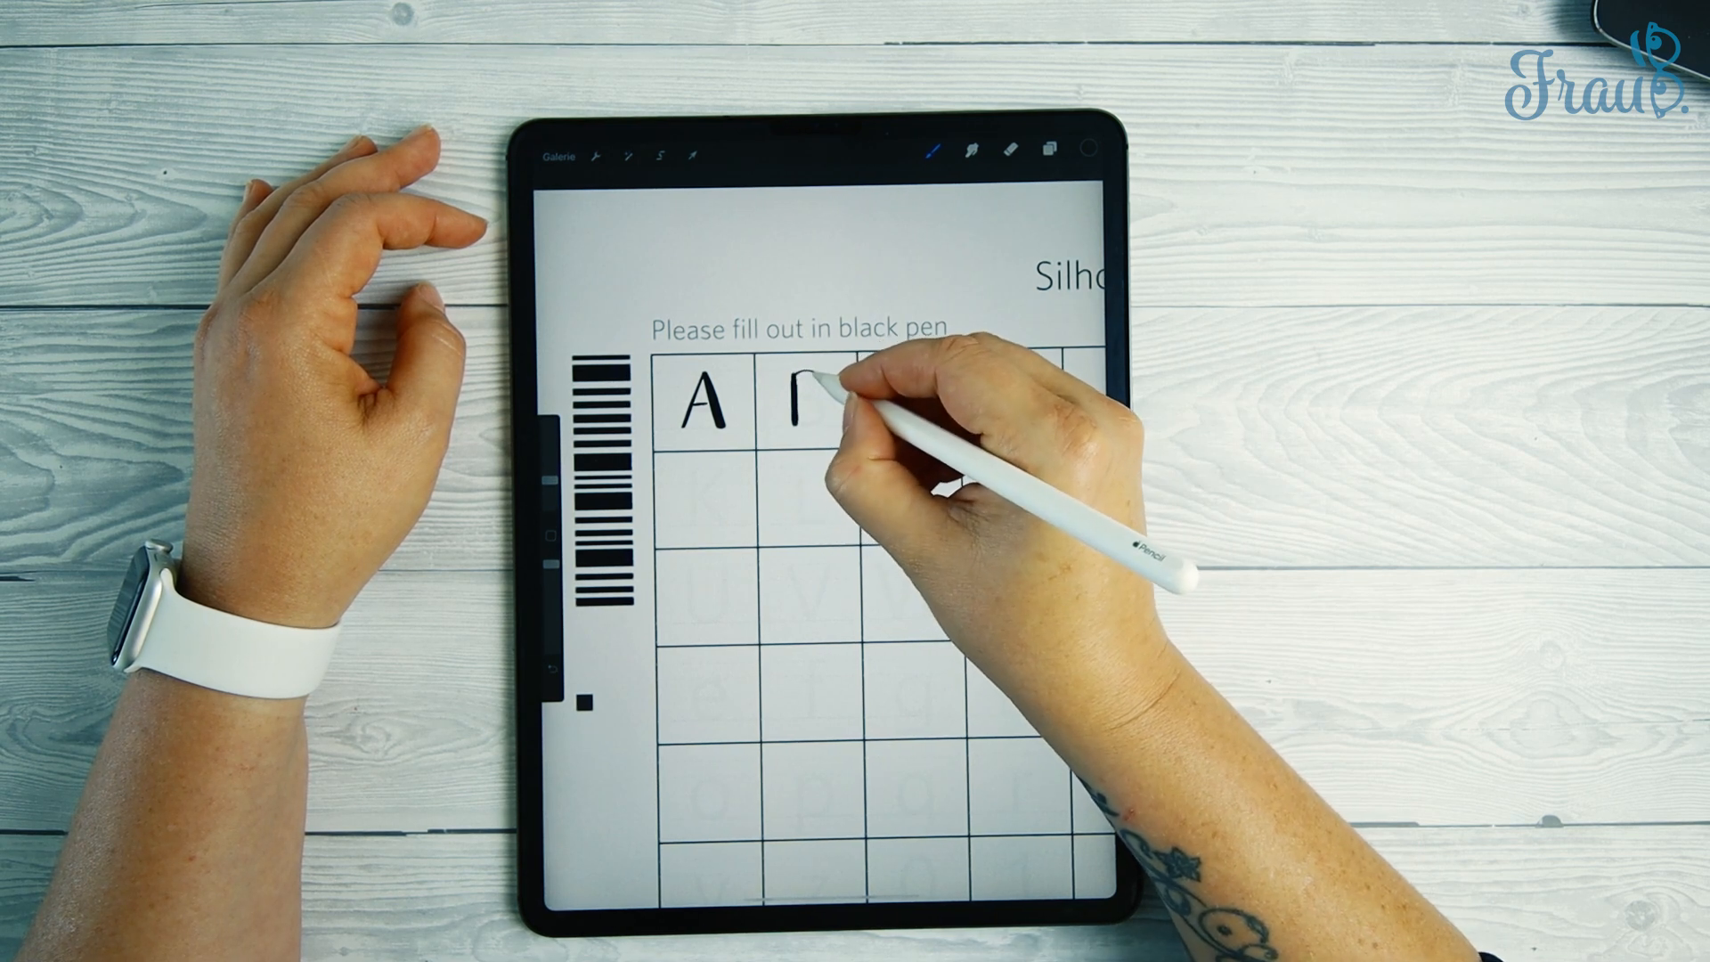
{"action": "left_click_drag", "start_coordinate": [821, 419], "coordinate": [795, 430]}
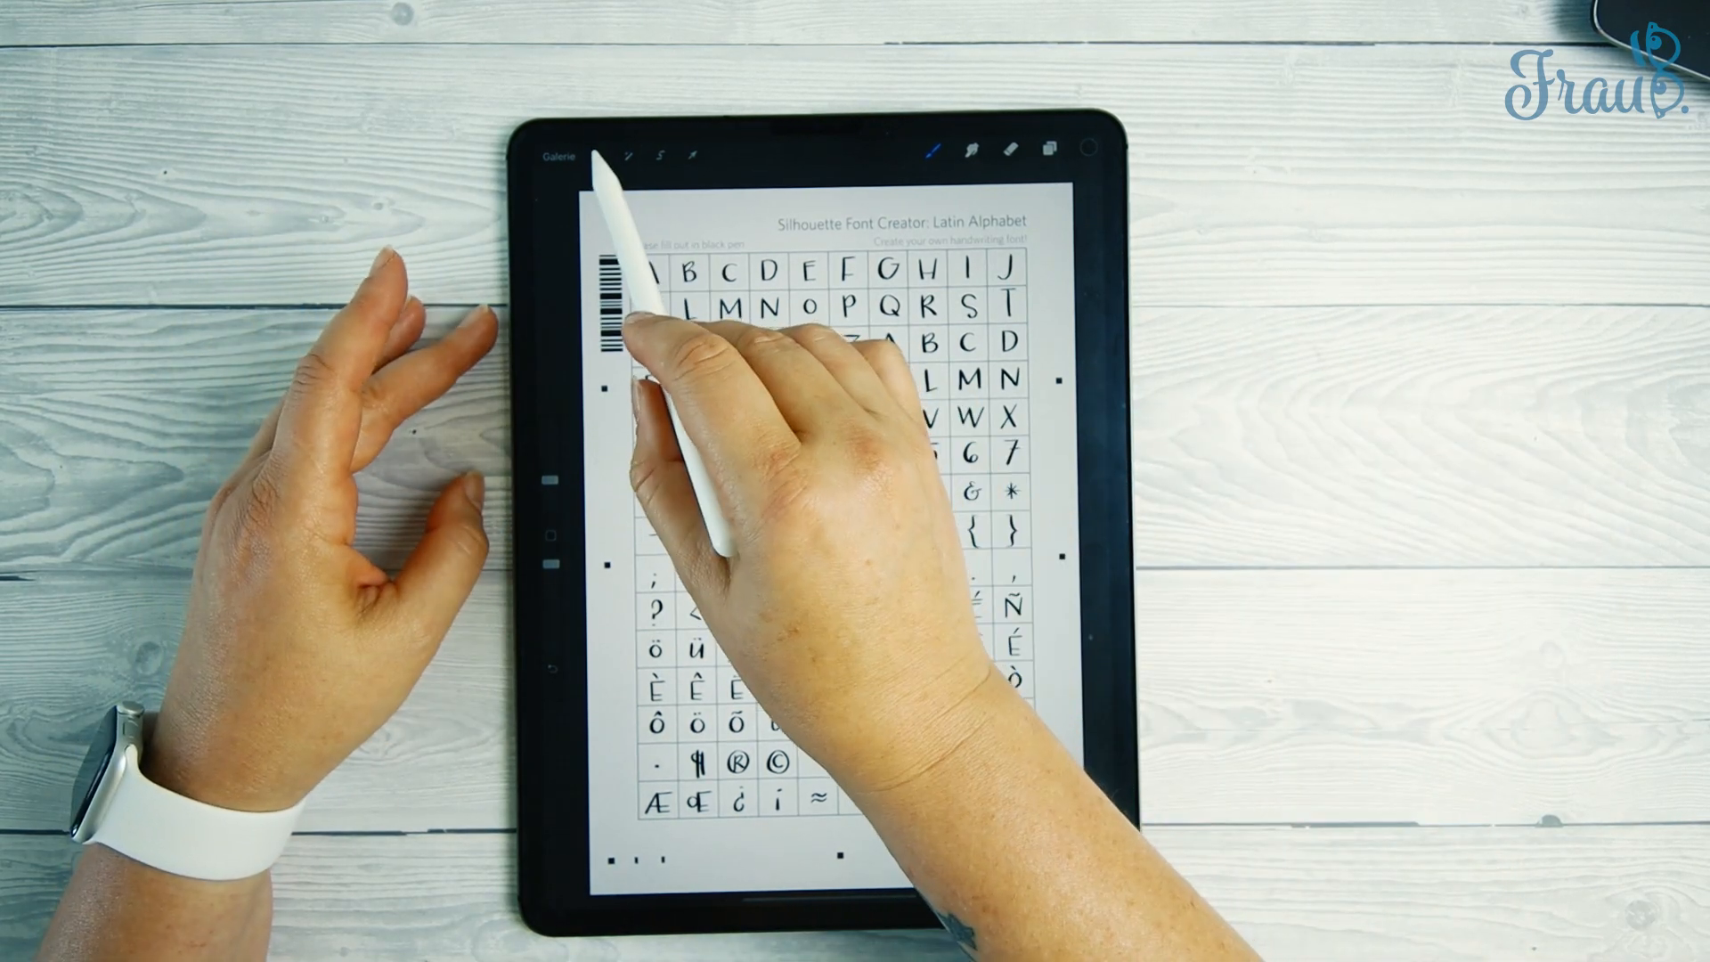
Step: Open the sharing options for the completed handwriting template
{"action": "left_click", "coordinate": [596, 156]}
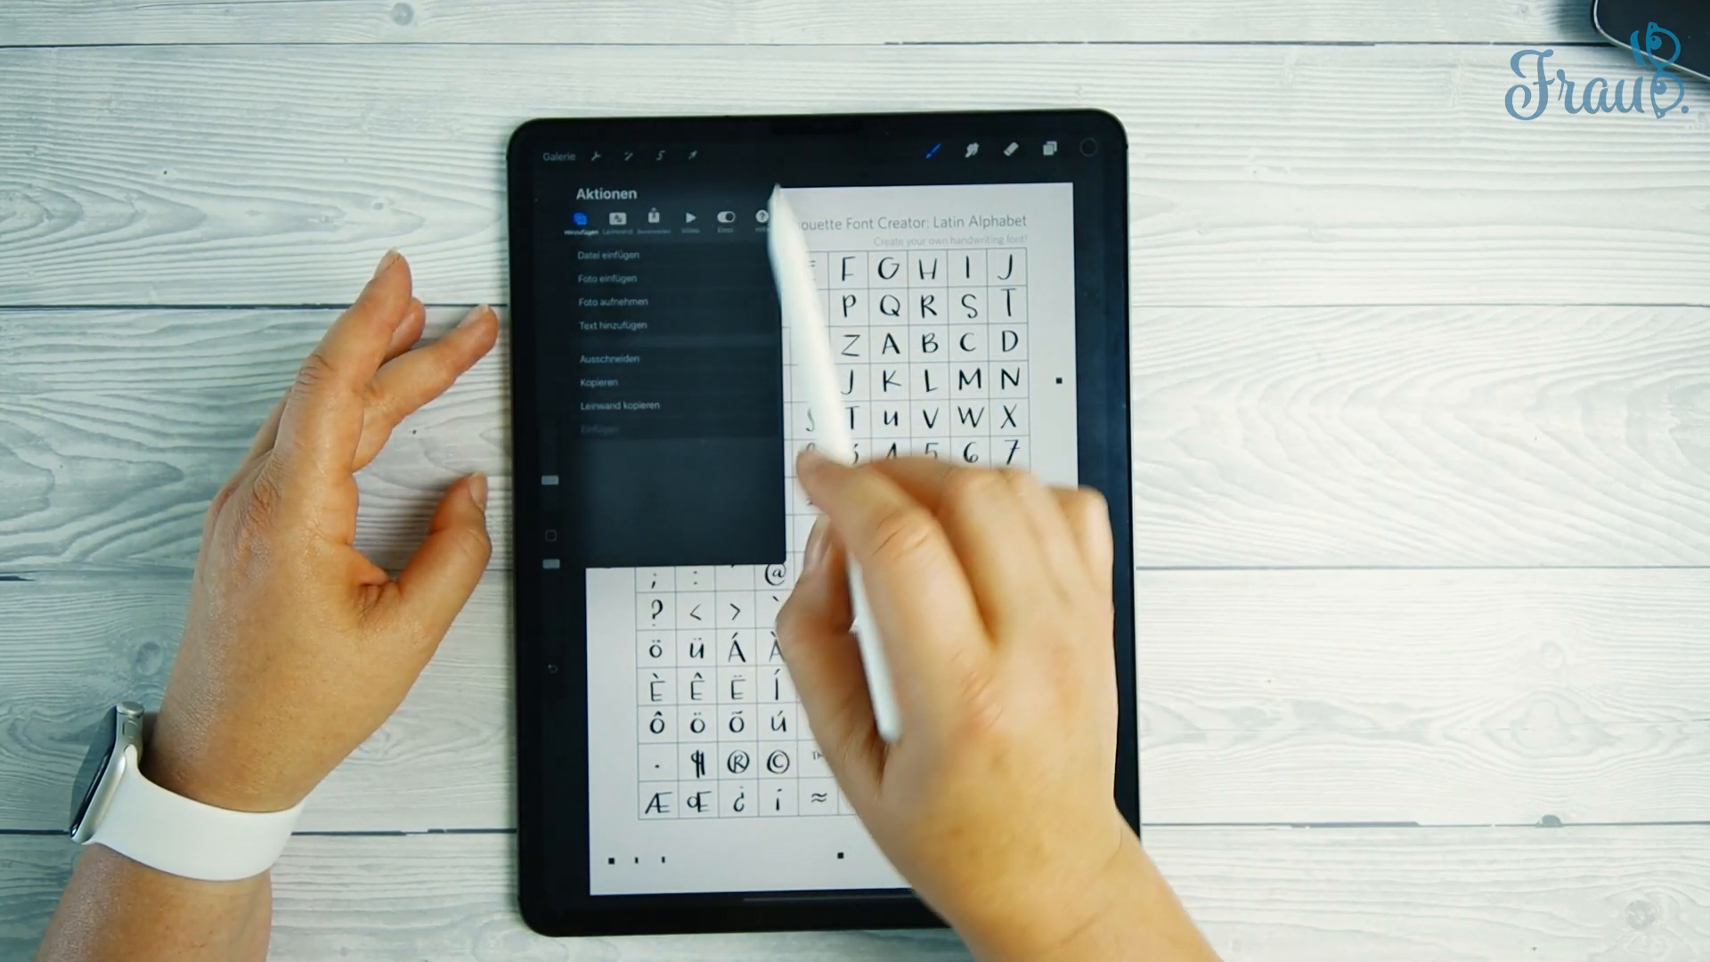
{"action": "left_click", "coordinate": [652, 217]}
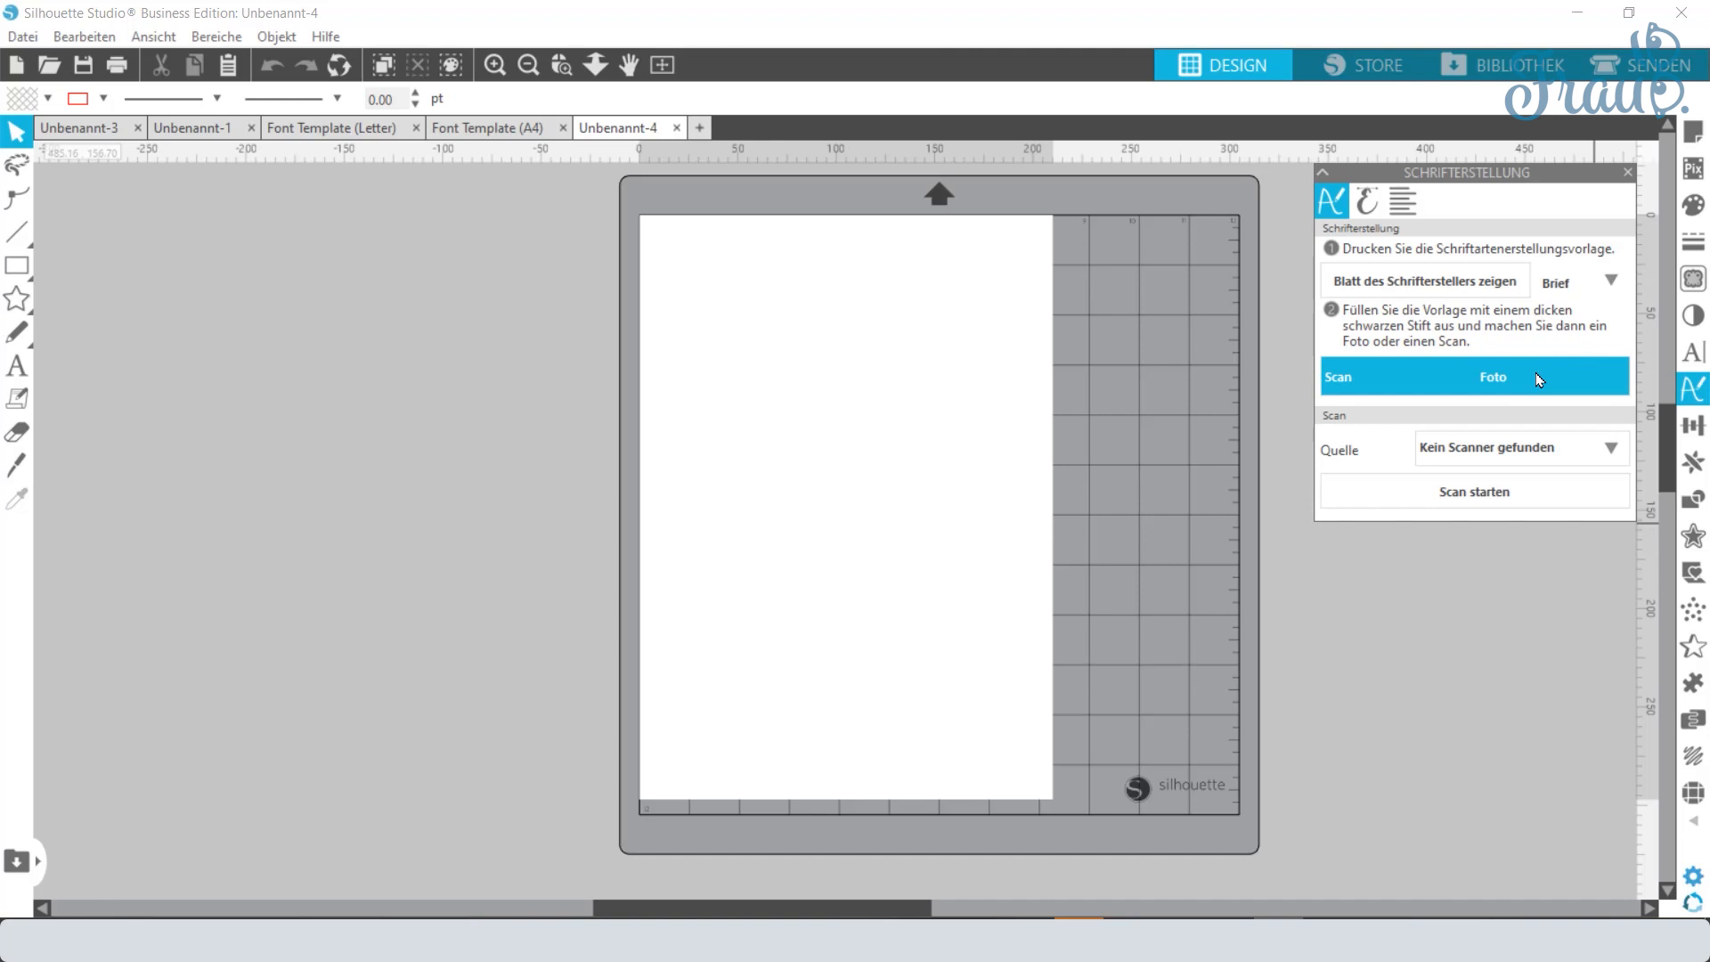
Step: In Silhouette Studio, set the font template size to A4 and import the photo "JPEG iPad" without calibration
{"action": "left_click", "coordinate": [1606, 279]}
{"action": "left_click", "coordinate": [1567, 365]}
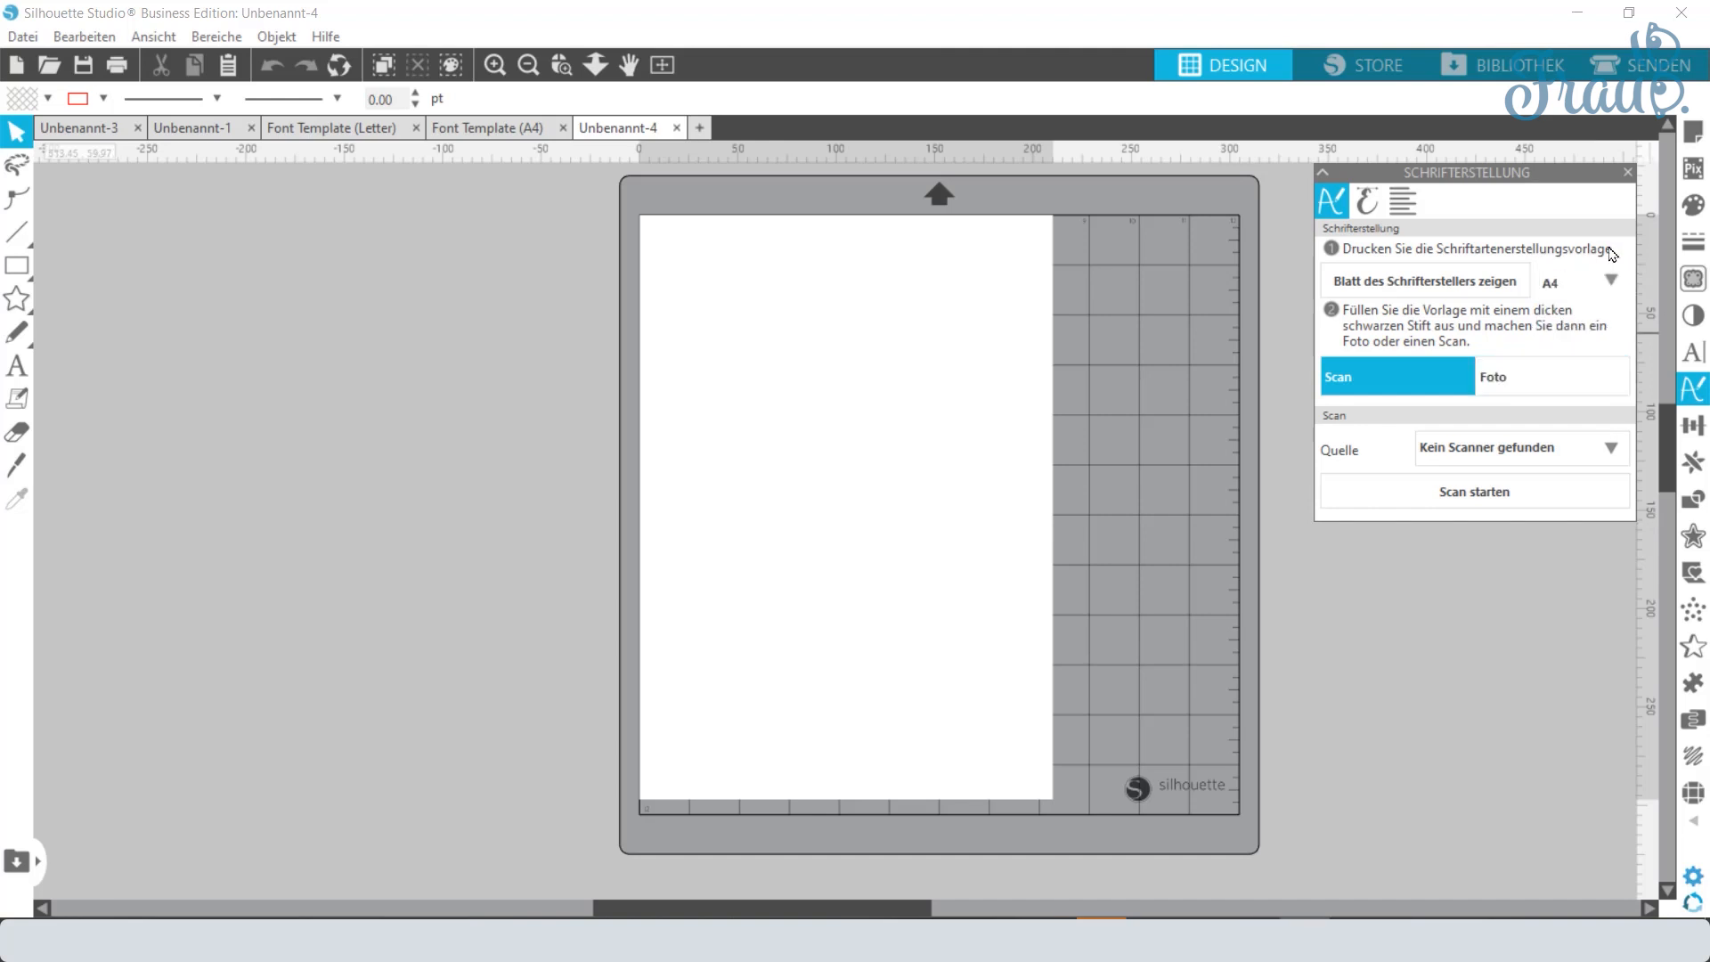
{"action": "left_click", "coordinate": [1532, 374]}
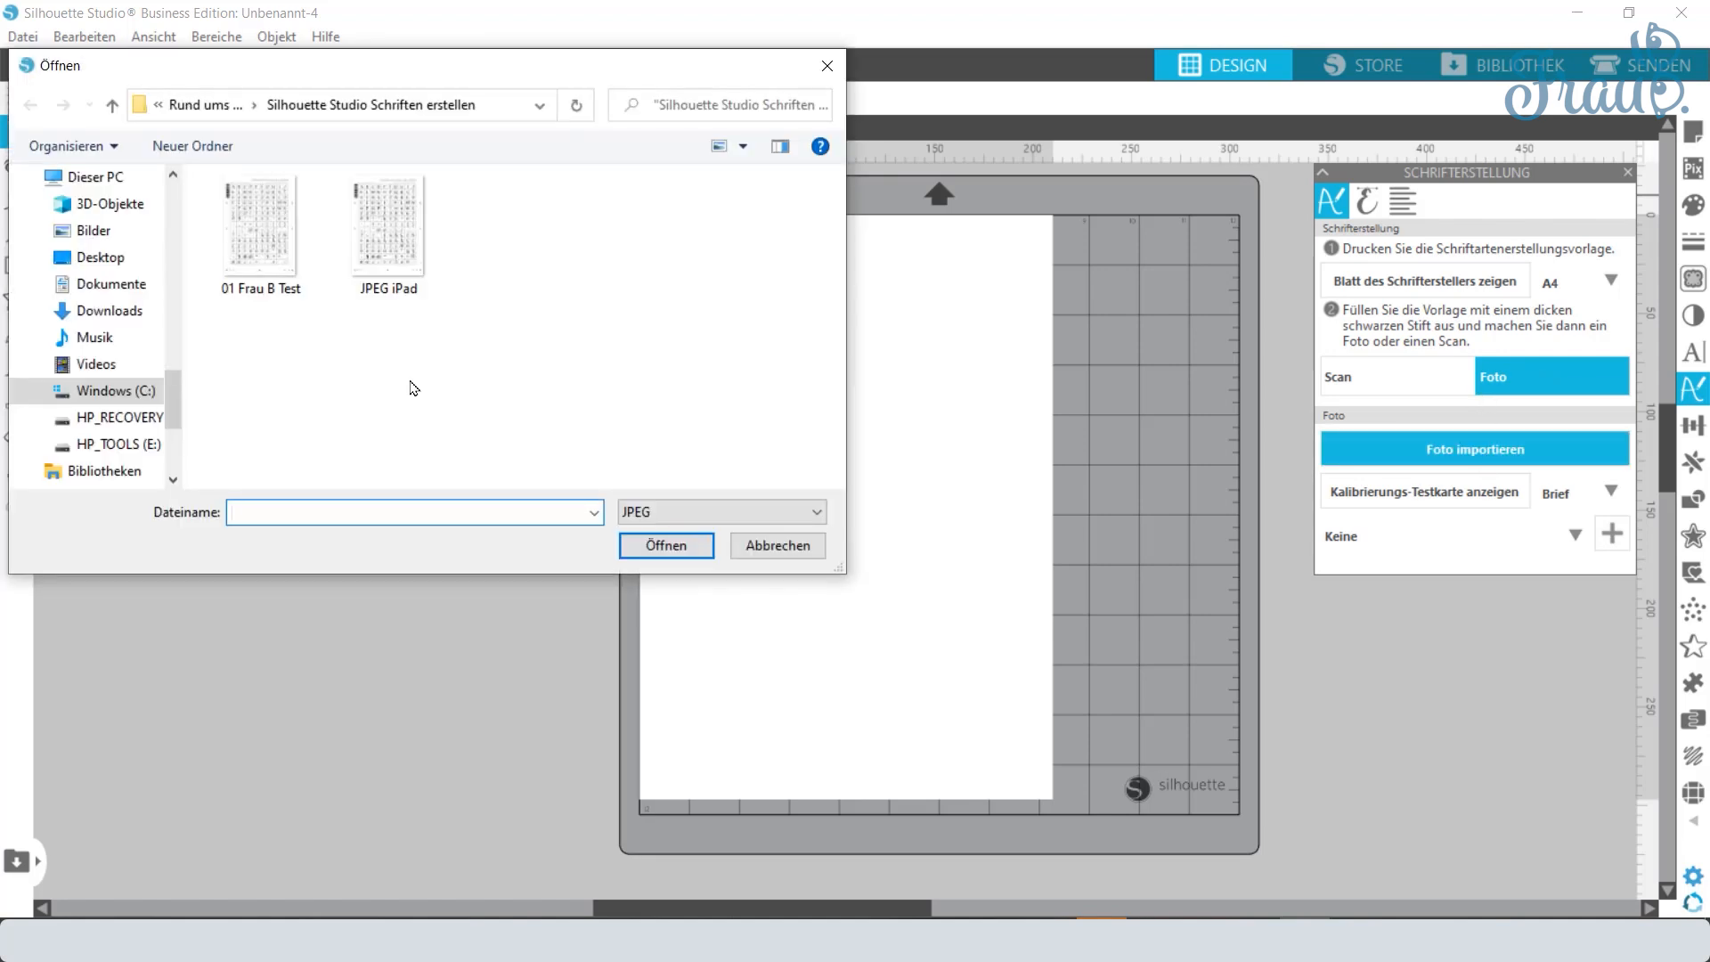
{"action": "double_click", "coordinate": [388, 228]}
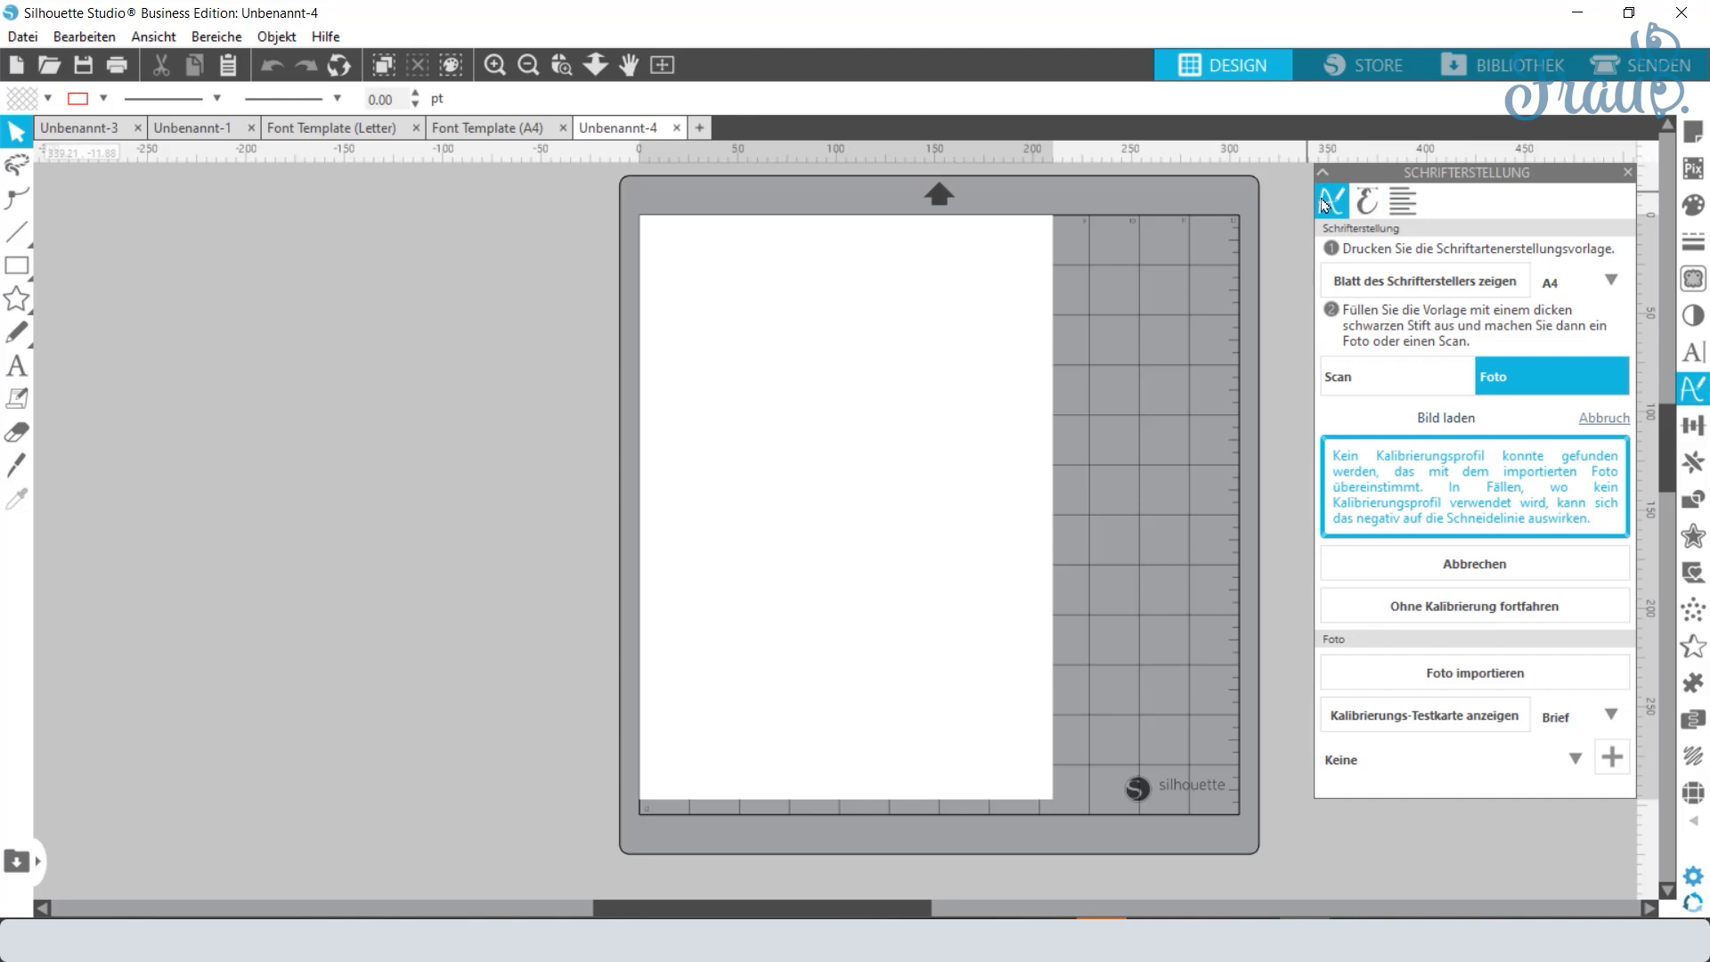
{"action": "left_click", "coordinate": [1470, 608]}
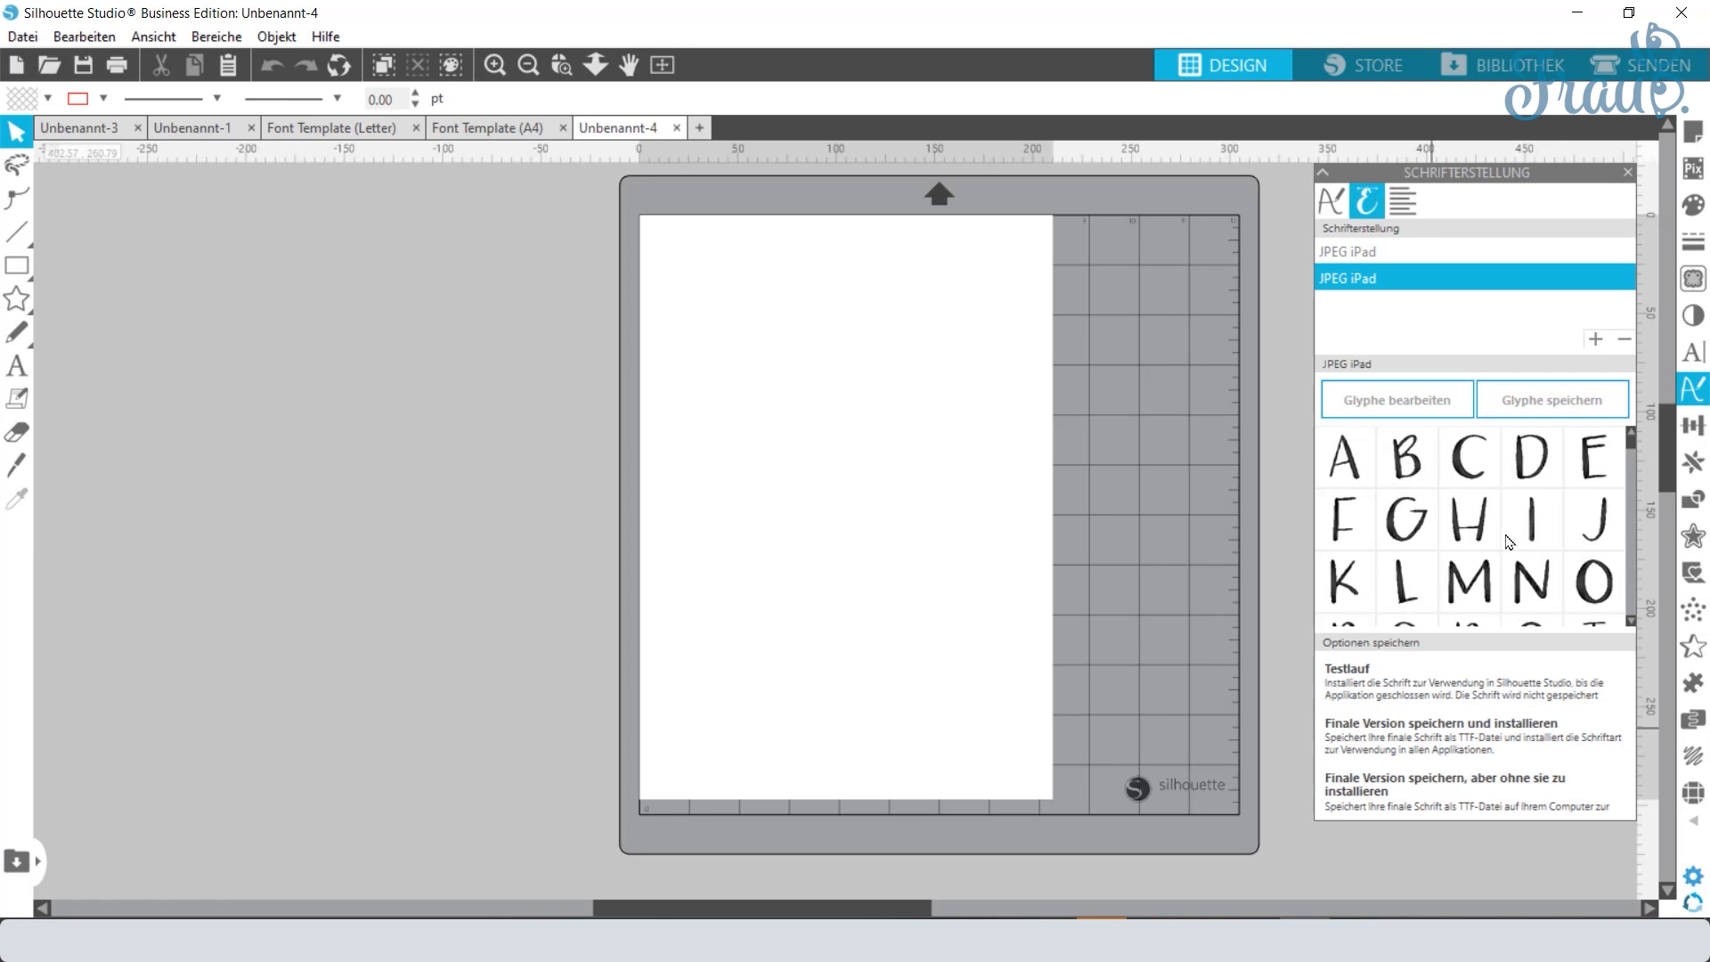
Step: Open the capital M glyph of the JPEG iPad font for editing and select its outline on the canvas
{"action": "scroll", "coordinate": [1506, 545], "scroll_direction": "down", "scroll_amount": 2}
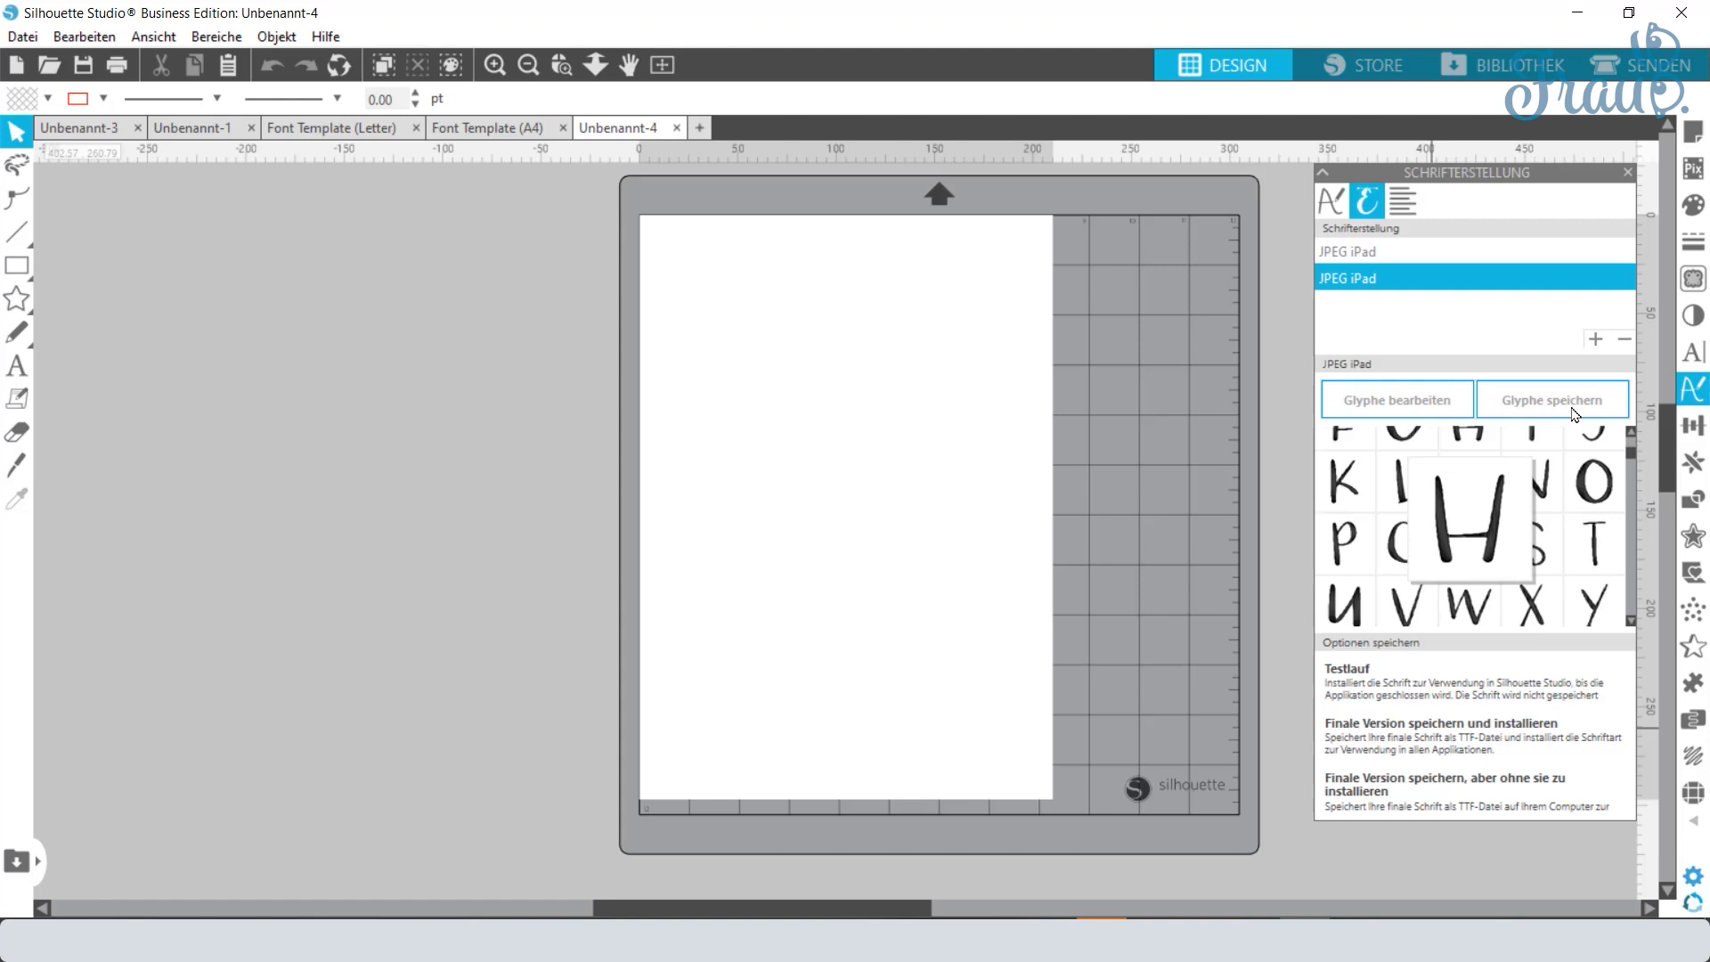
{"action": "scroll", "coordinate": [1518, 522], "scroll_direction": "up", "scroll_amount": 1}
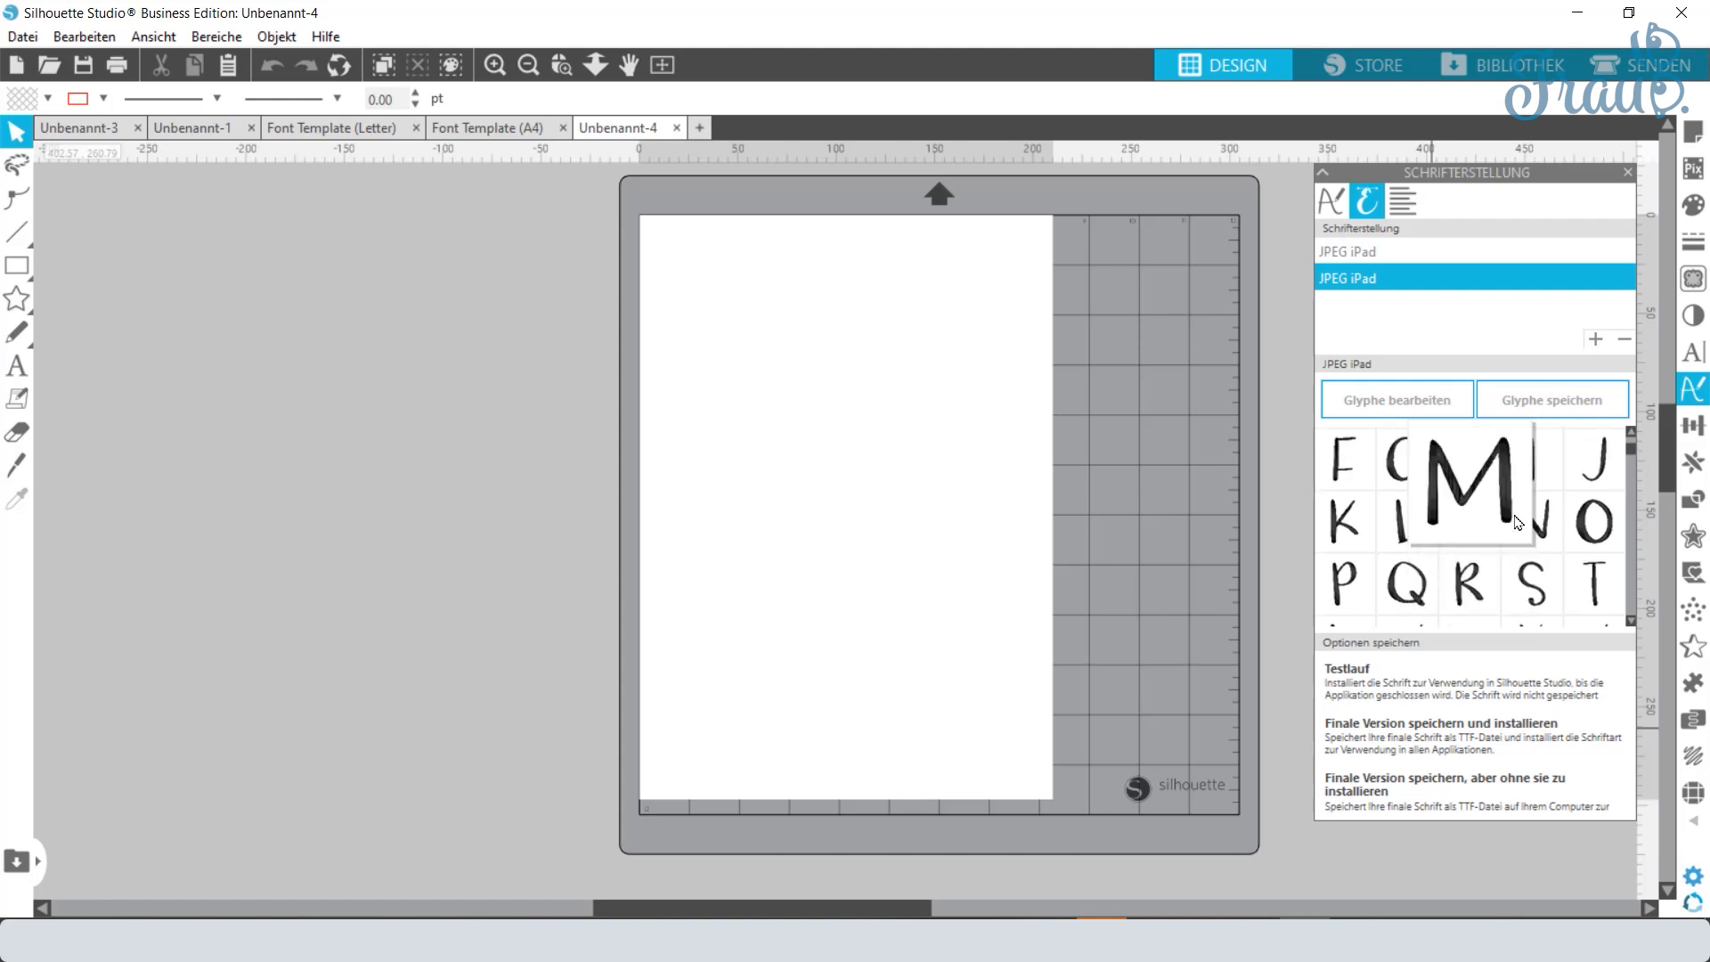
{"action": "left_click", "coordinate": [1480, 539]}
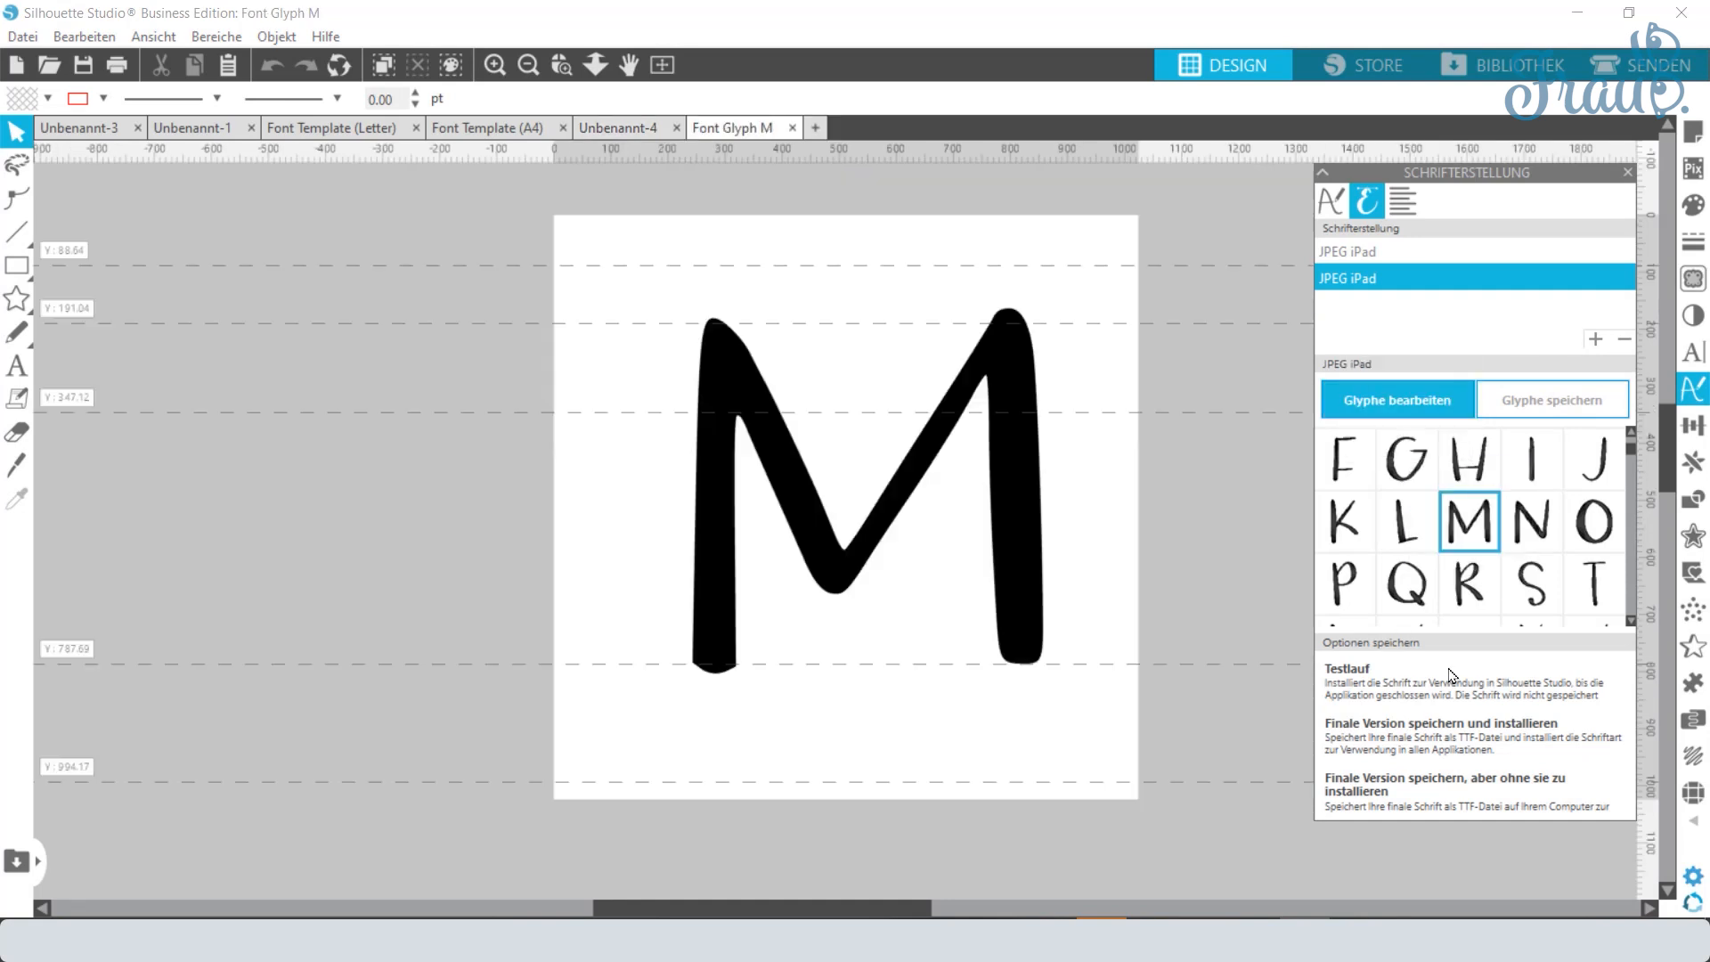
{"action": "left_click", "coordinate": [743, 374]}
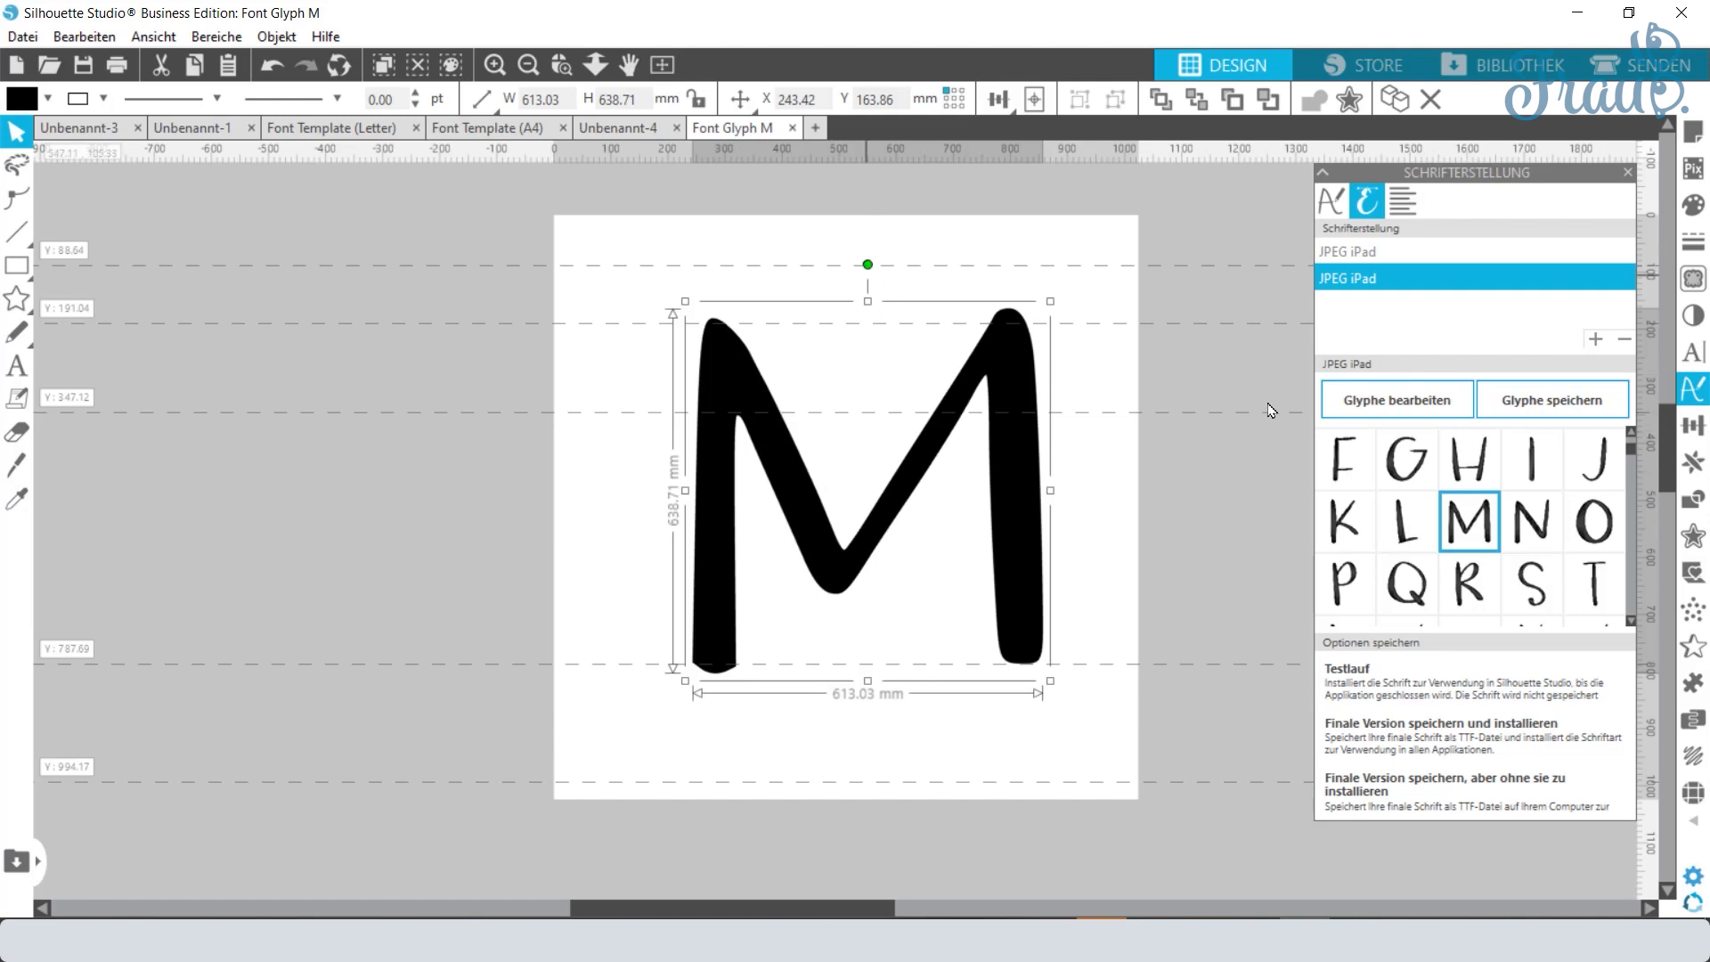
Step: Find the glyph for the digit 2 in the JPEG iPad font and open it for editing
{"action": "scroll", "coordinate": [1449, 588], "scroll_direction": "down", "scroll_amount": 1}
{"action": "mouse_move", "coordinate": [1448, 587]}
{"action": "scroll", "coordinate": [1449, 587], "scroll_direction": "down", "scroll_amount": 5}
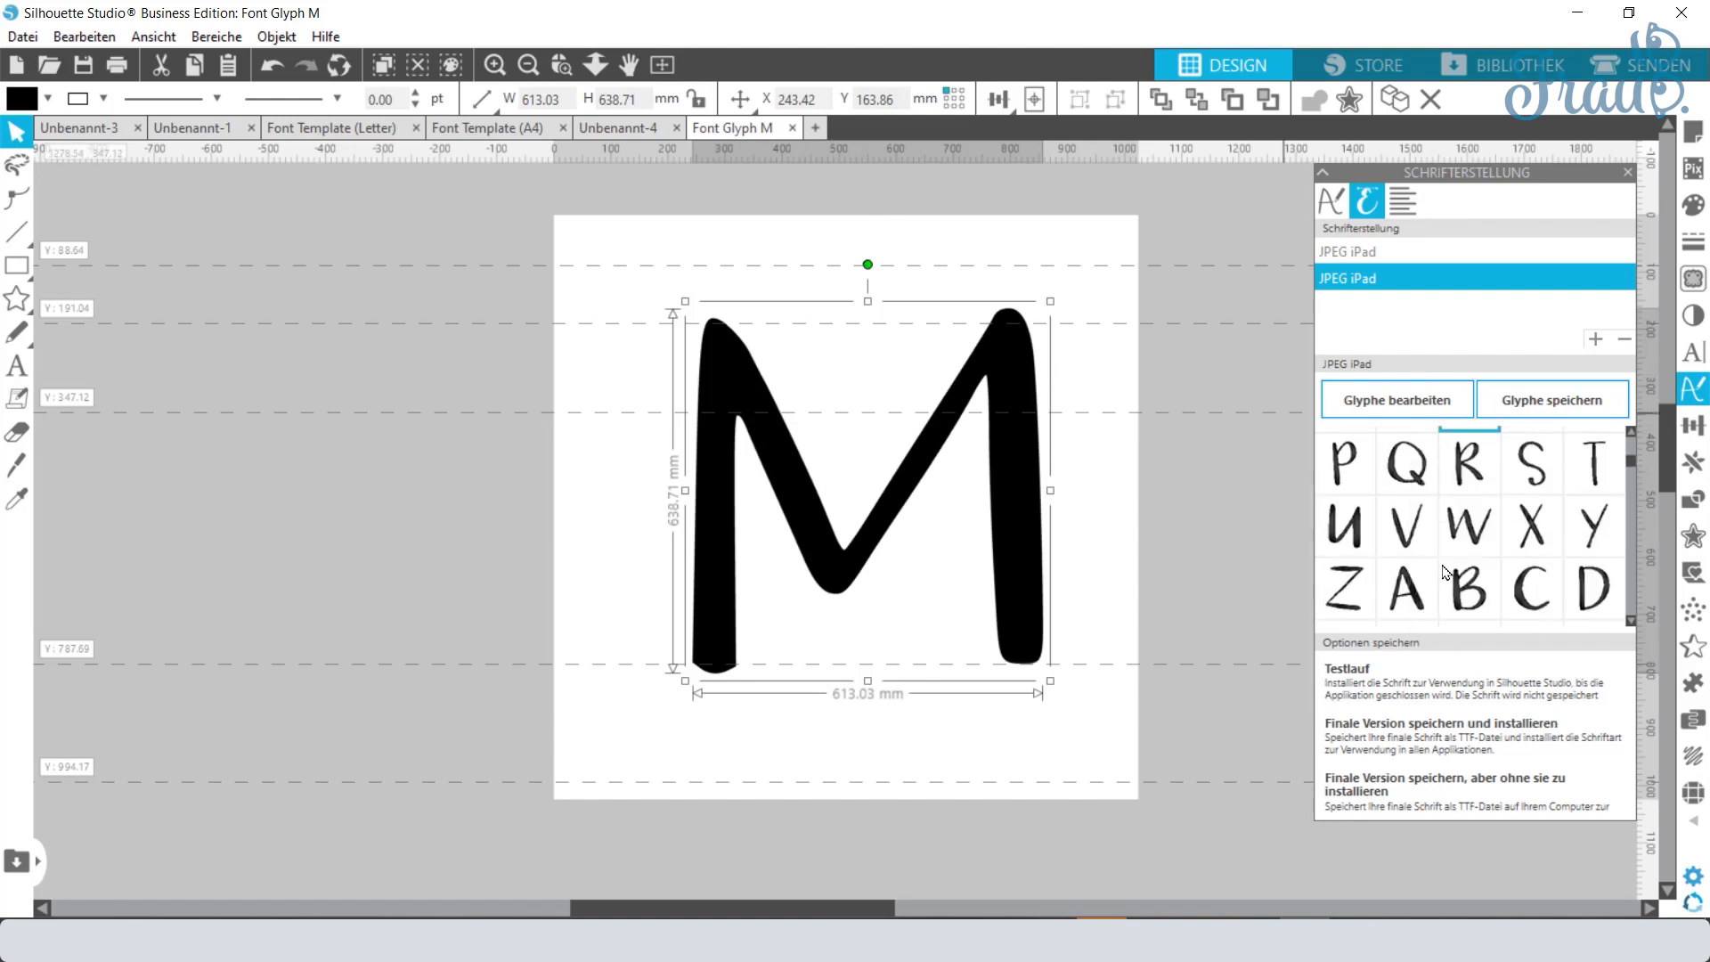
{"action": "scroll", "coordinate": [1444, 565], "scroll_direction": "down", "scroll_amount": 4}
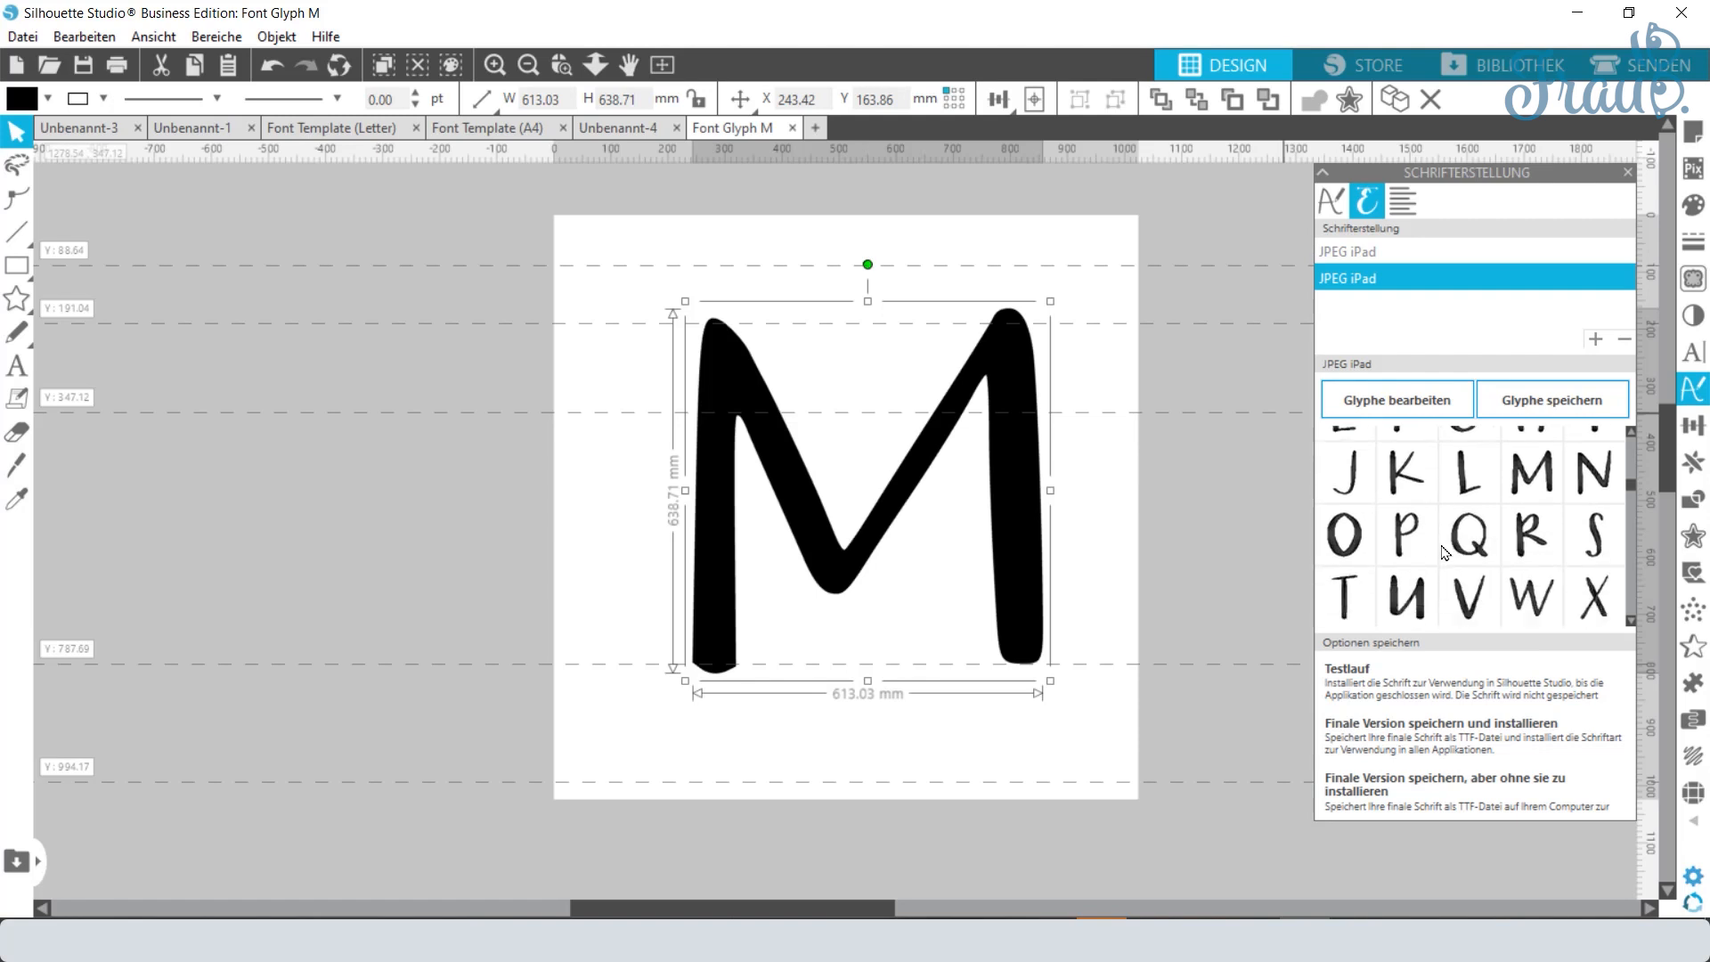
{"action": "mouse_move", "coordinate": [1520, 535]}
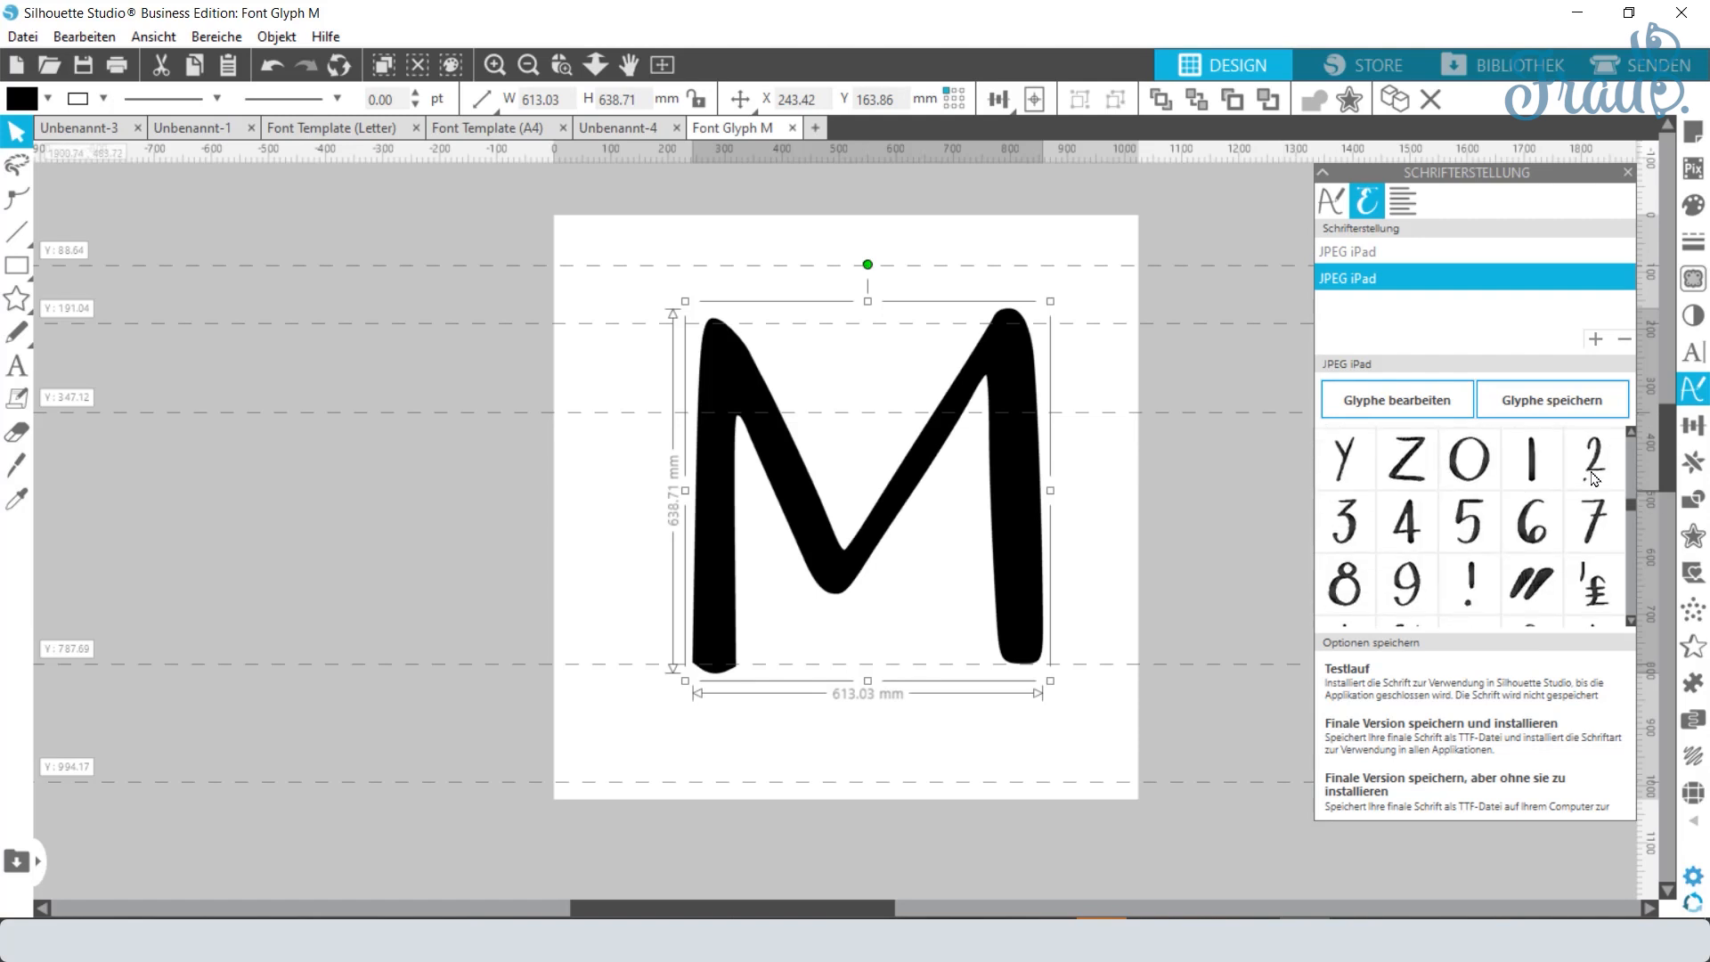
{"action": "left_click", "coordinate": [1593, 490]}
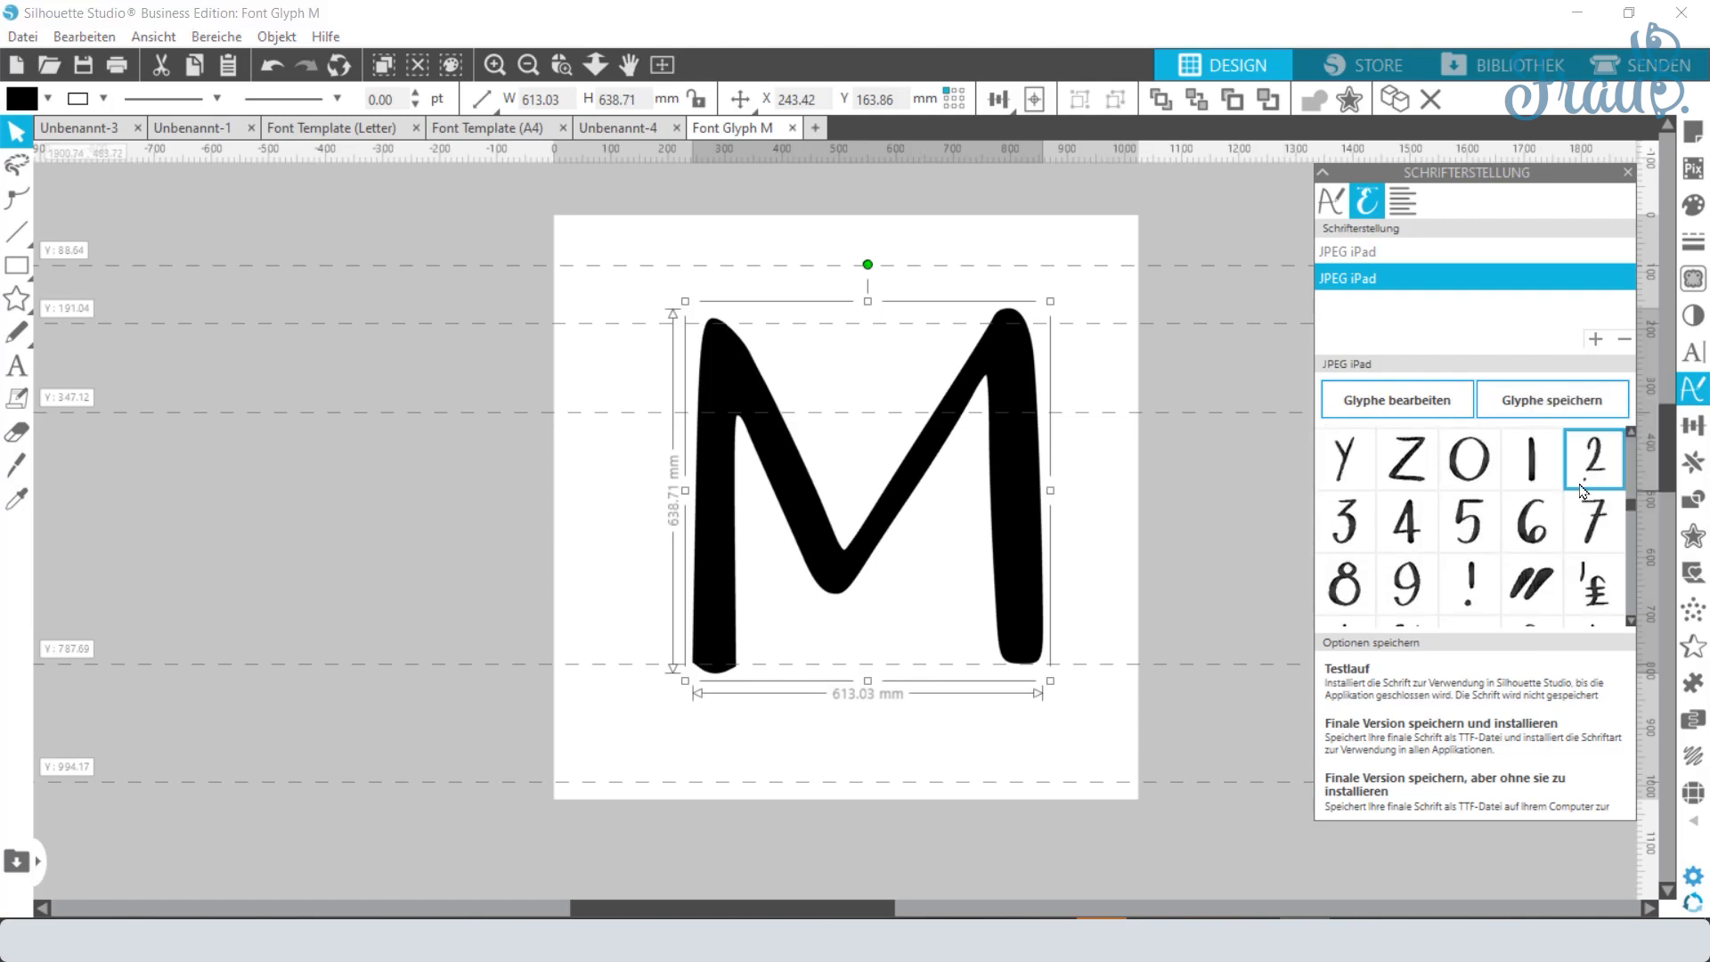
{"action": "double_click", "coordinate": [1593, 488]}
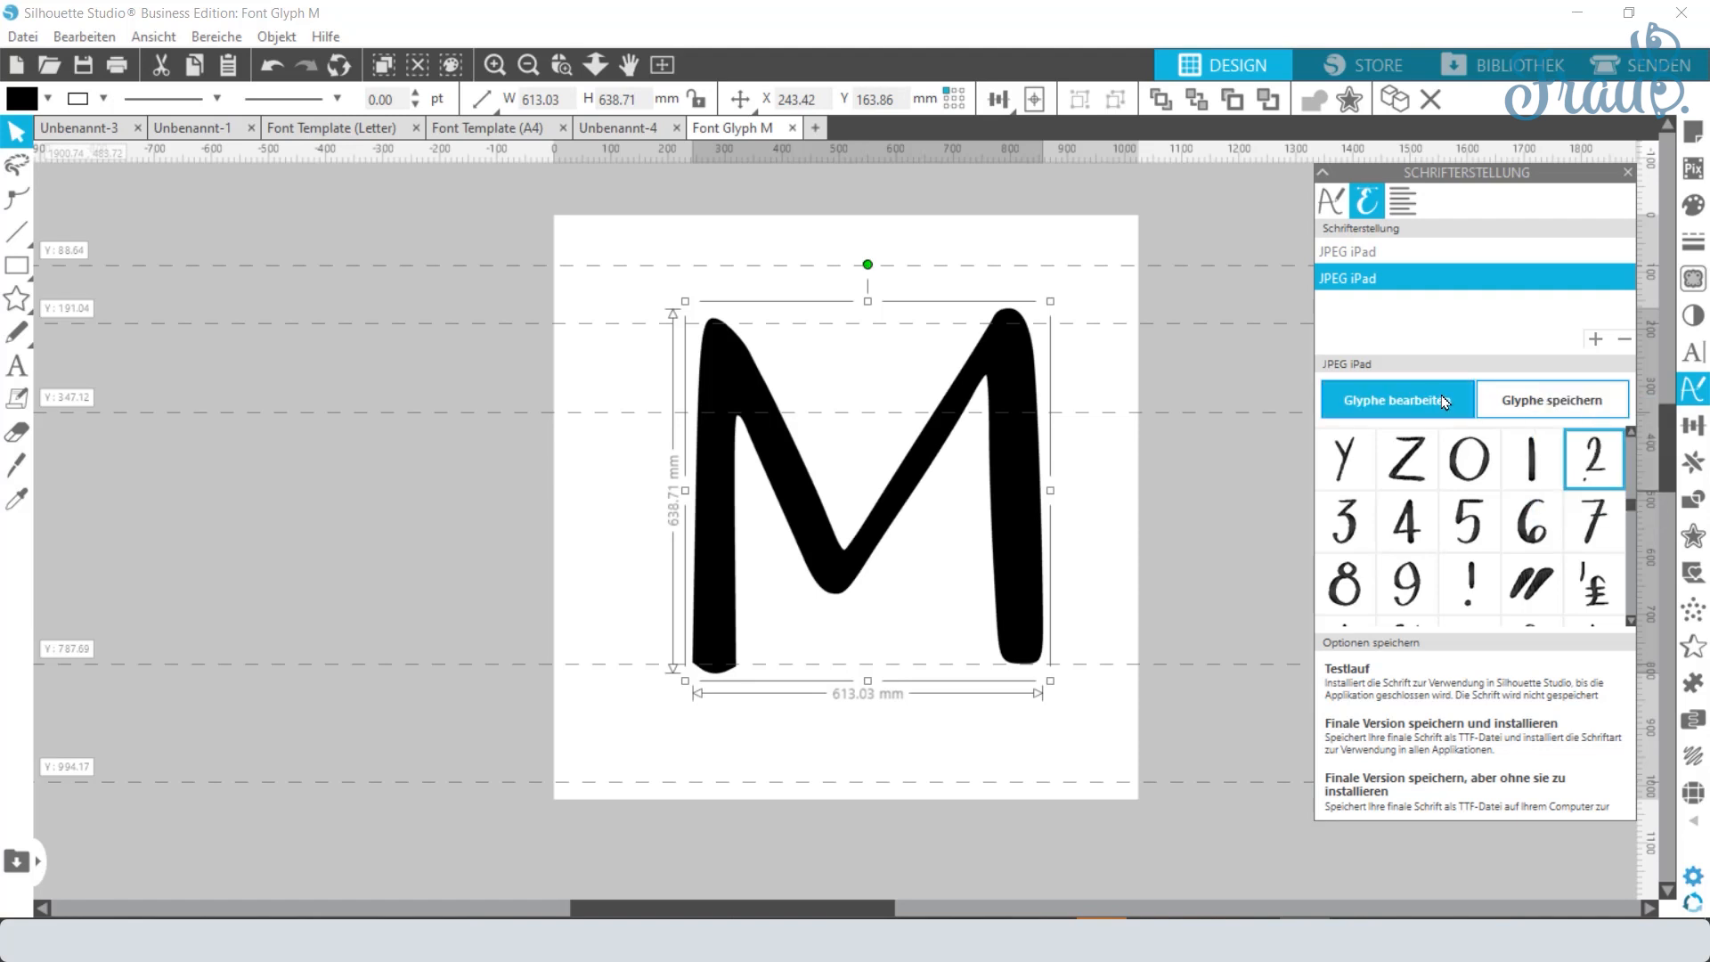
{"action": "left_click", "coordinate": [1033, 343]}
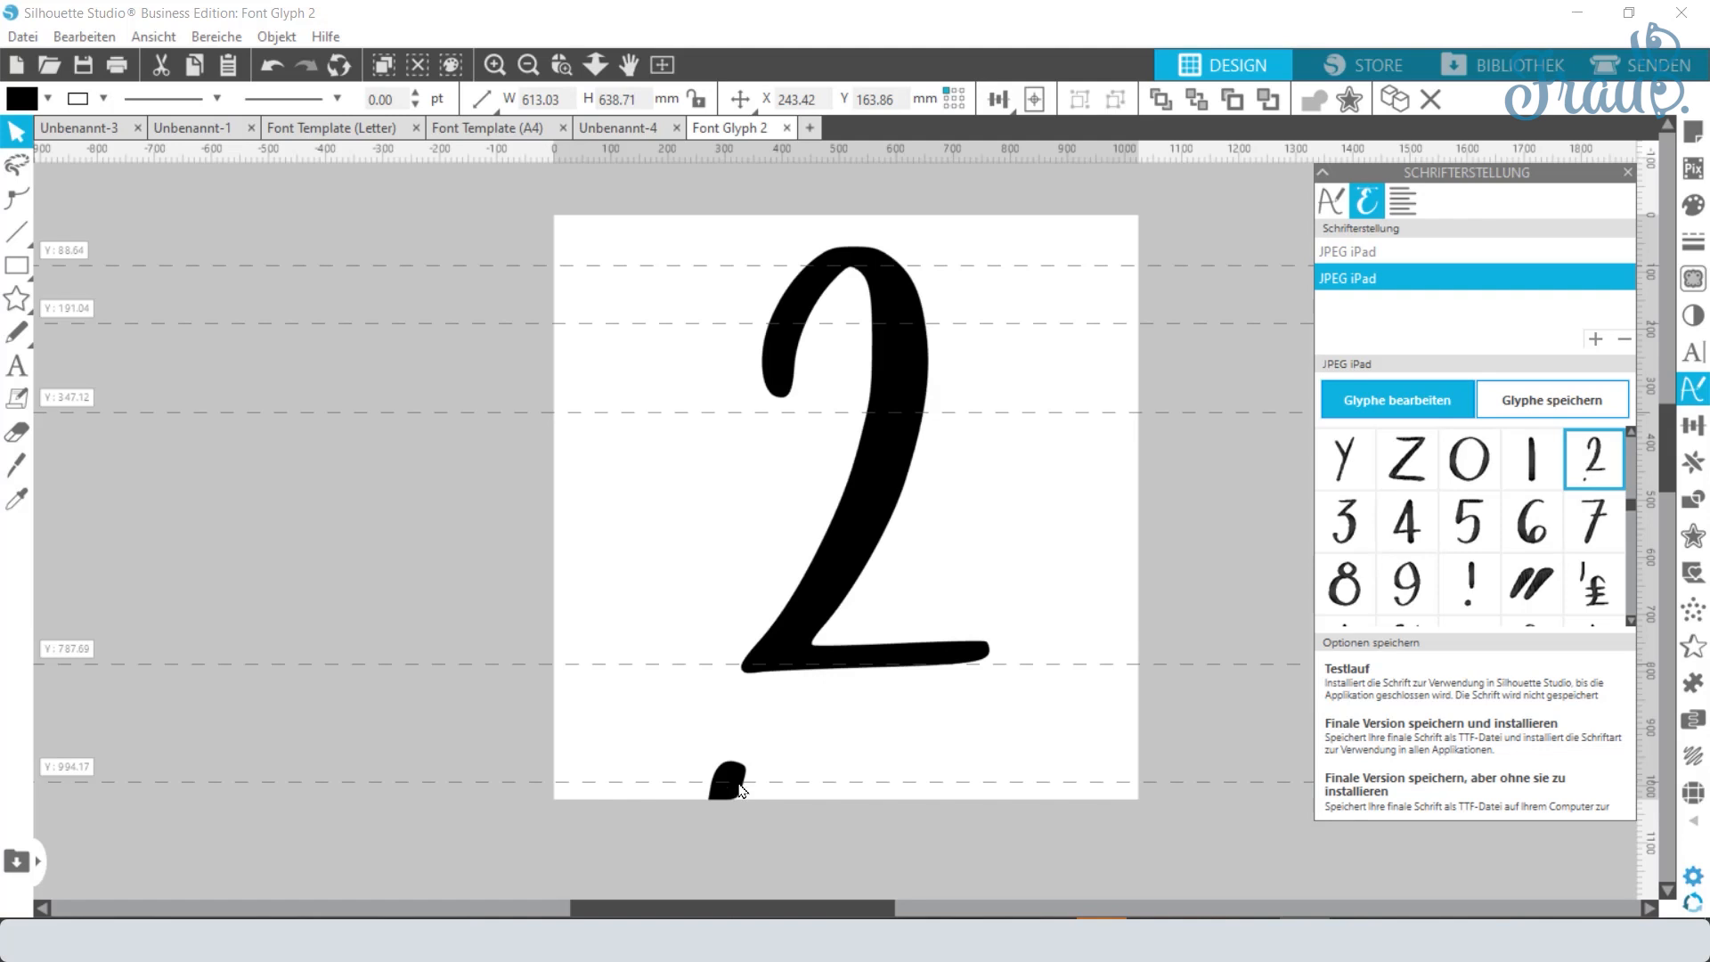
Step: Select the shape of the 2 glyph and release its compound path
{"action": "left_click", "coordinate": [788, 327]}
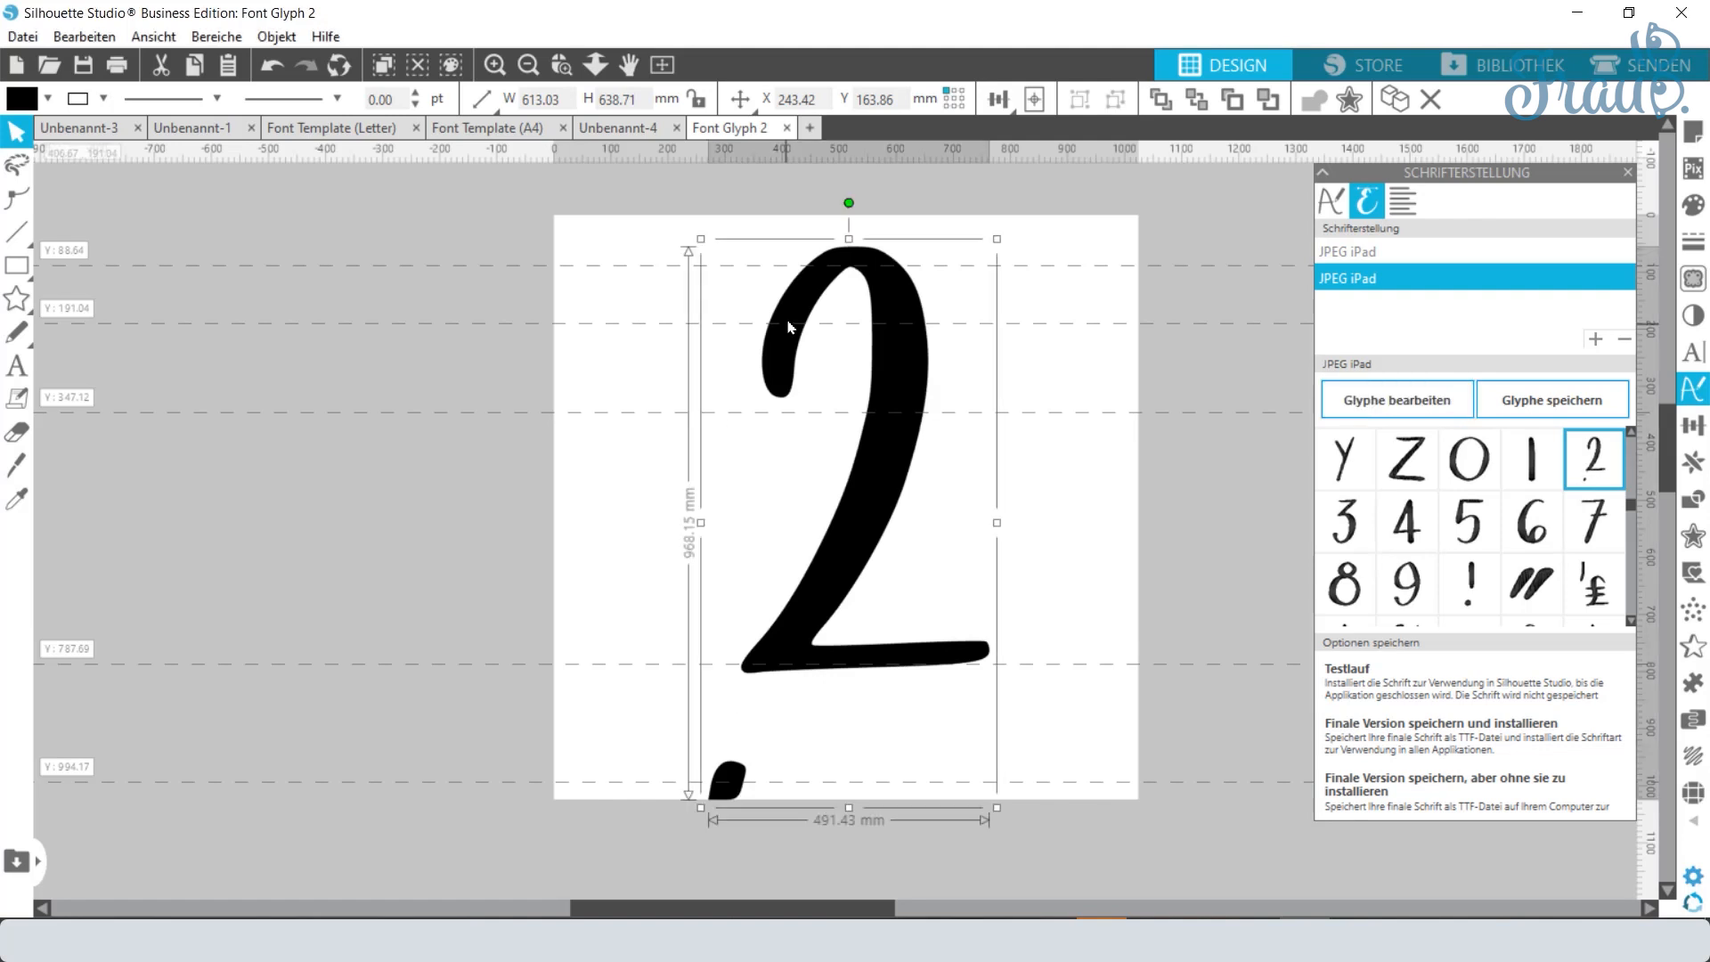
{"action": "right_click", "coordinate": [793, 609]}
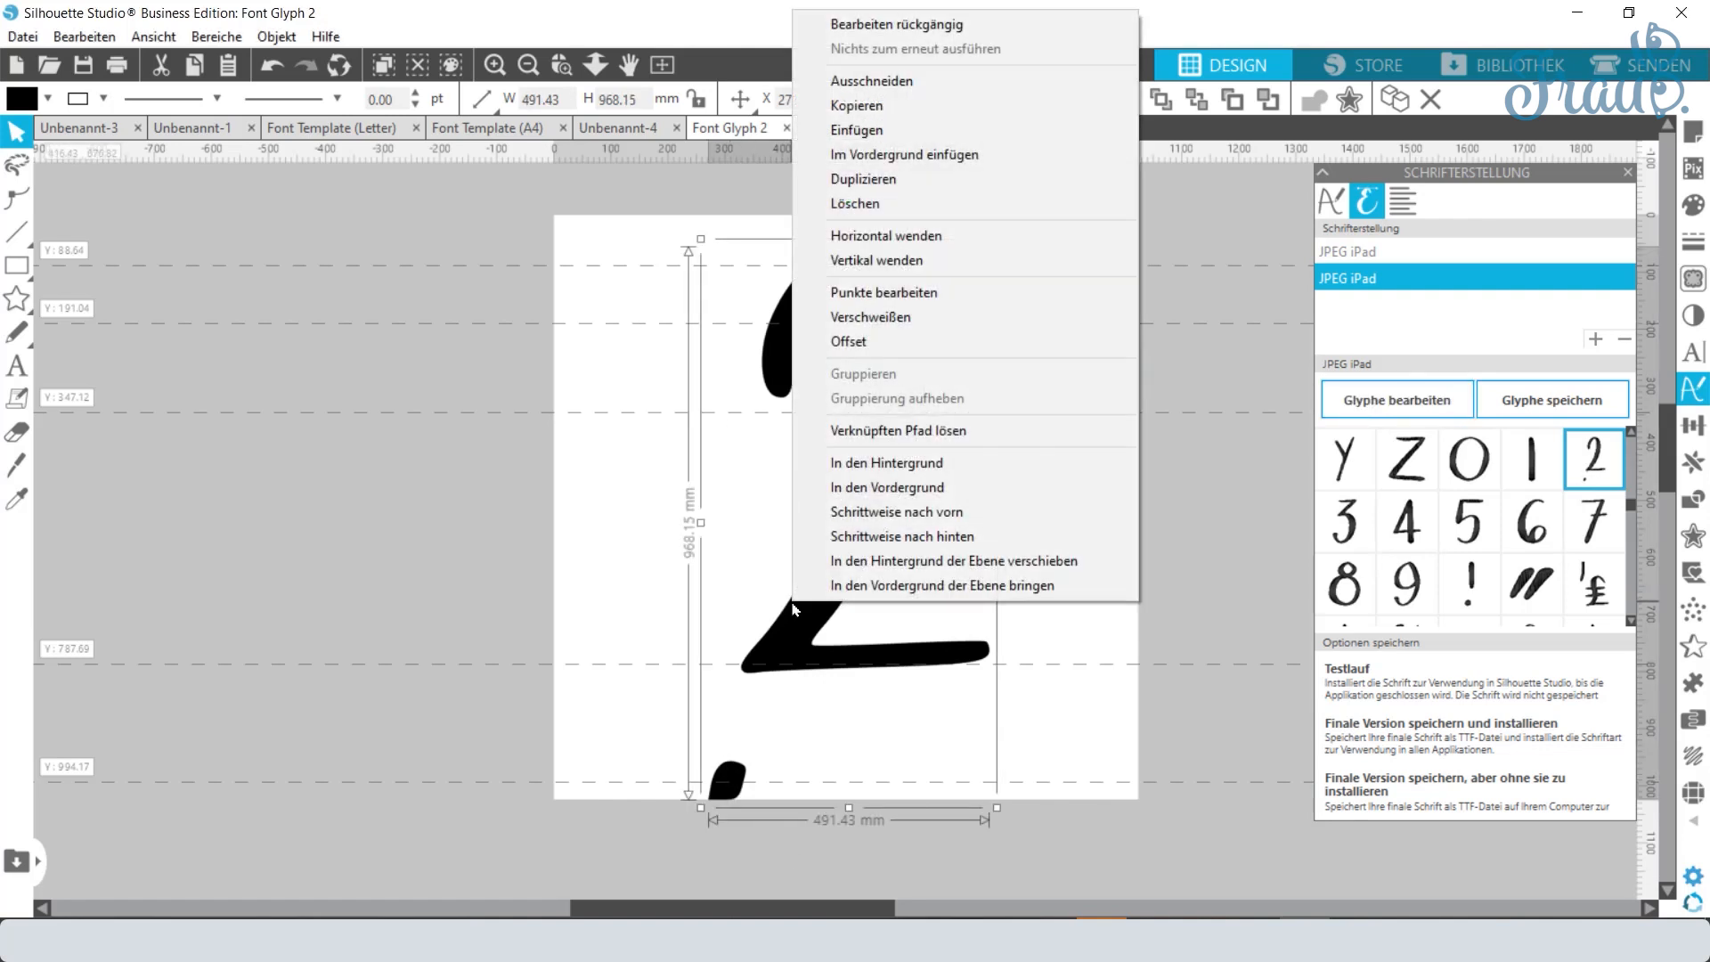
{"action": "left_click", "coordinate": [899, 434]}
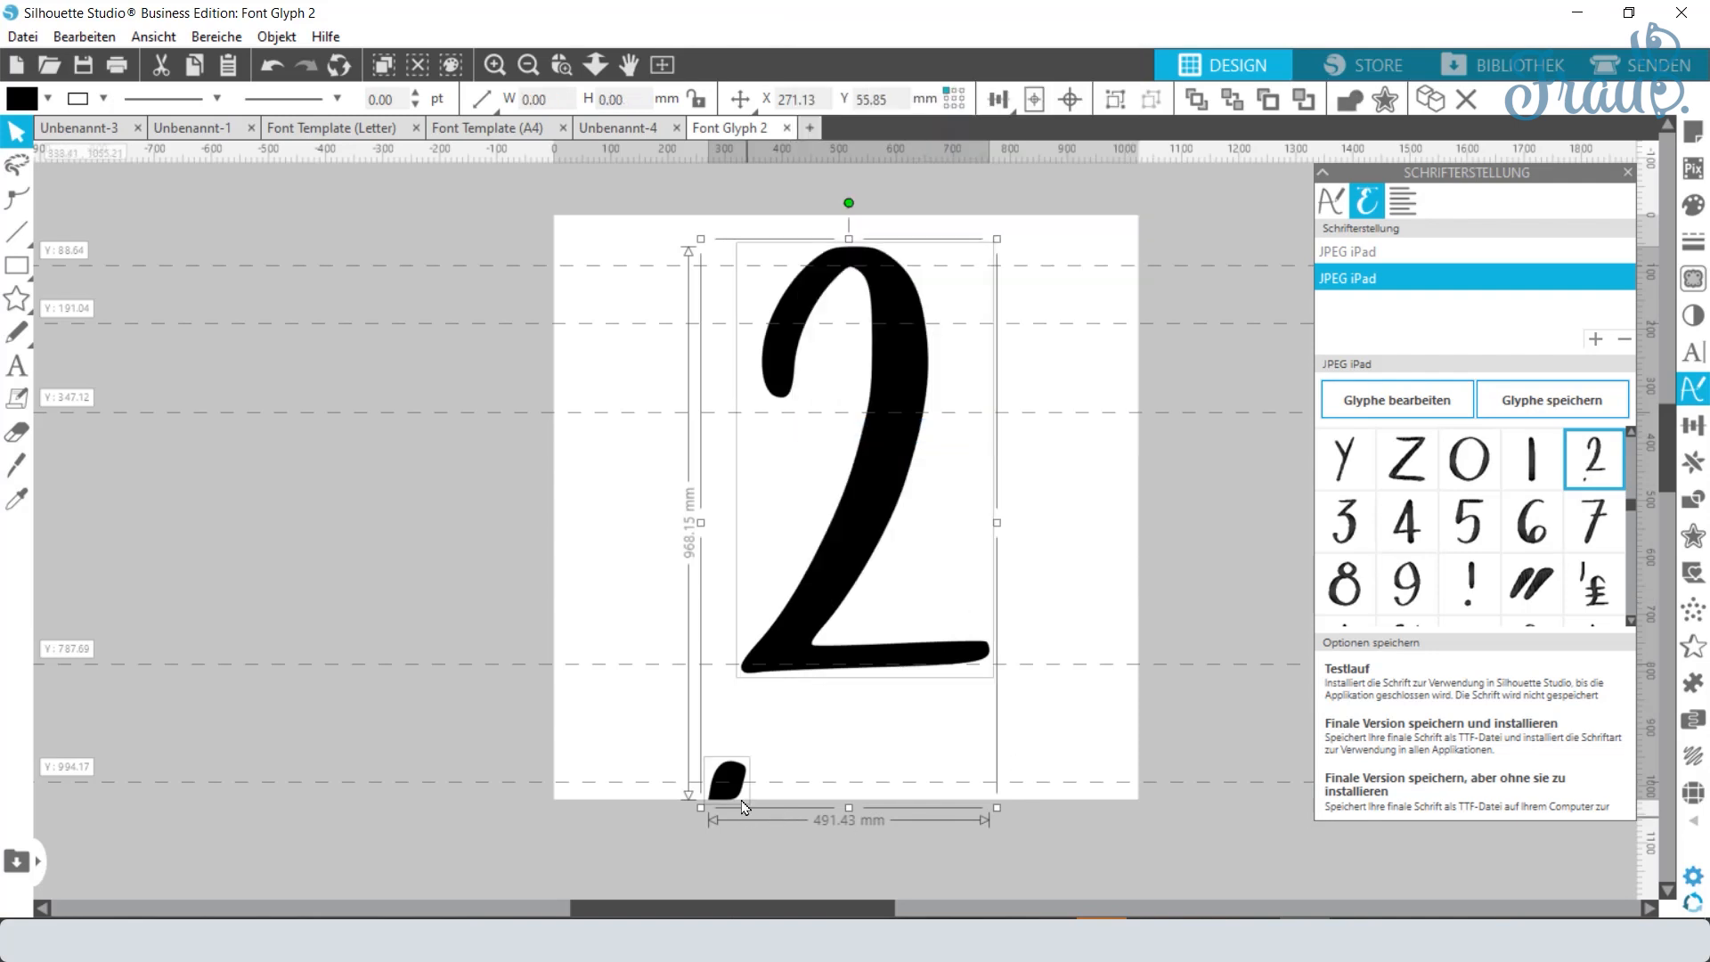
Step: Delete the stray spot below the digit 2 and save the glyph
{"action": "left_click", "coordinate": [454, 748]}
{"action": "left_click", "coordinate": [727, 780]}
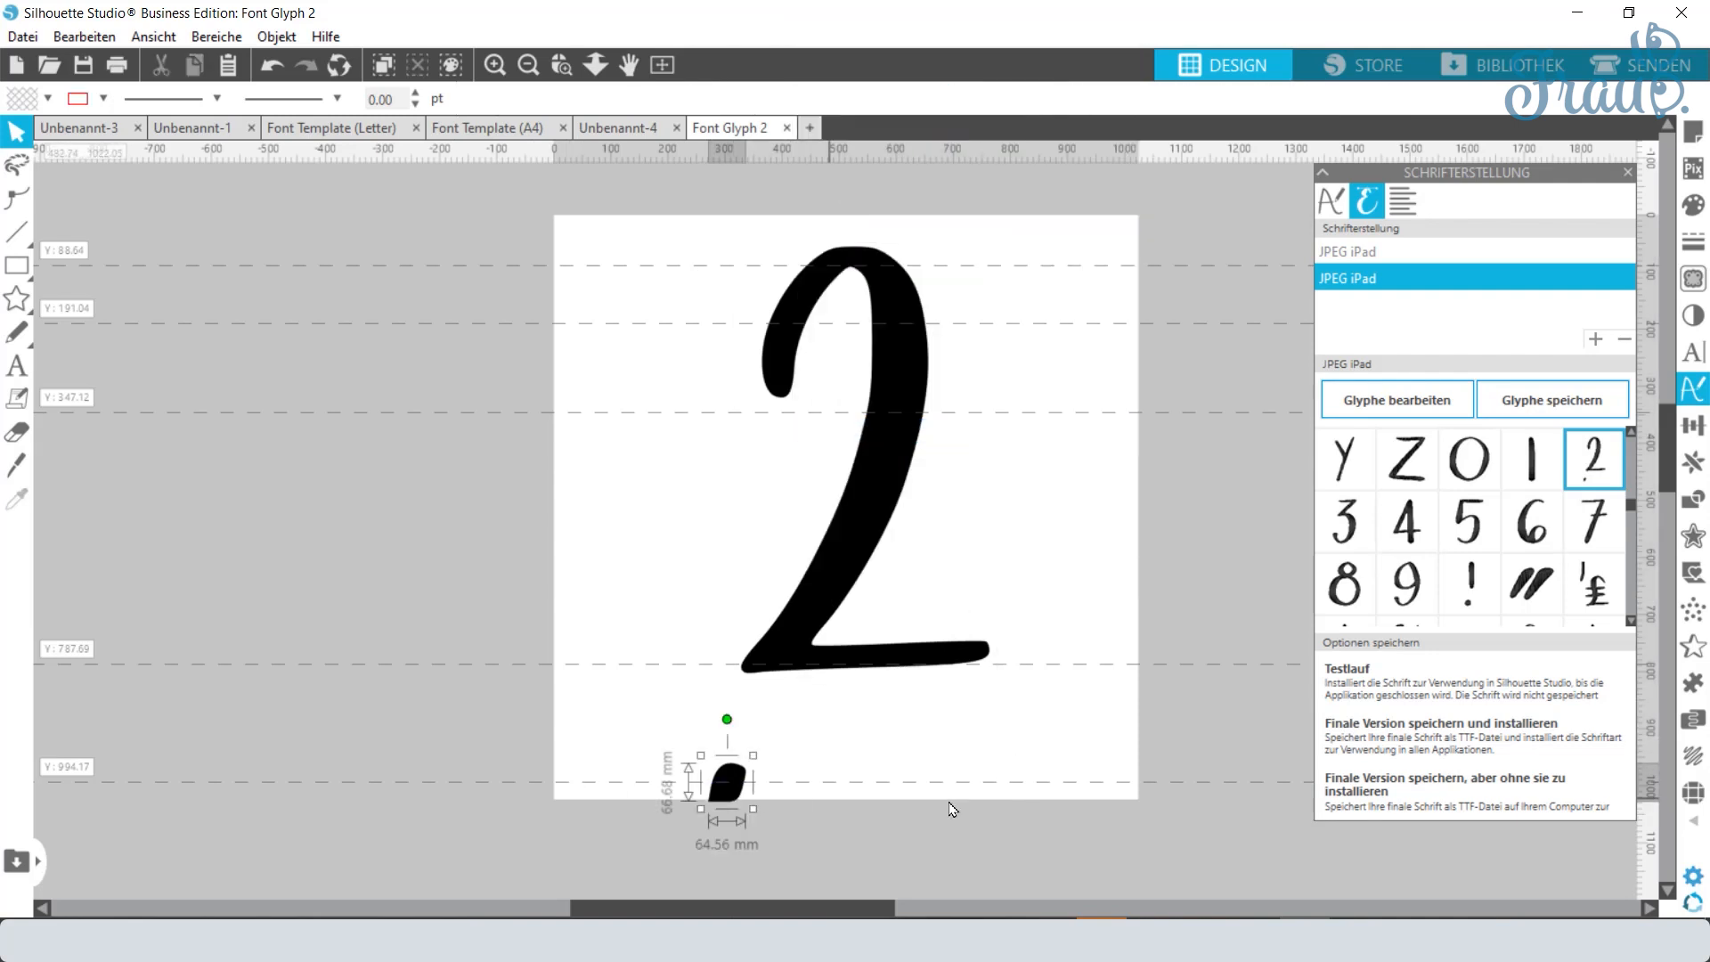
{"action": "key", "text": "Delete"}
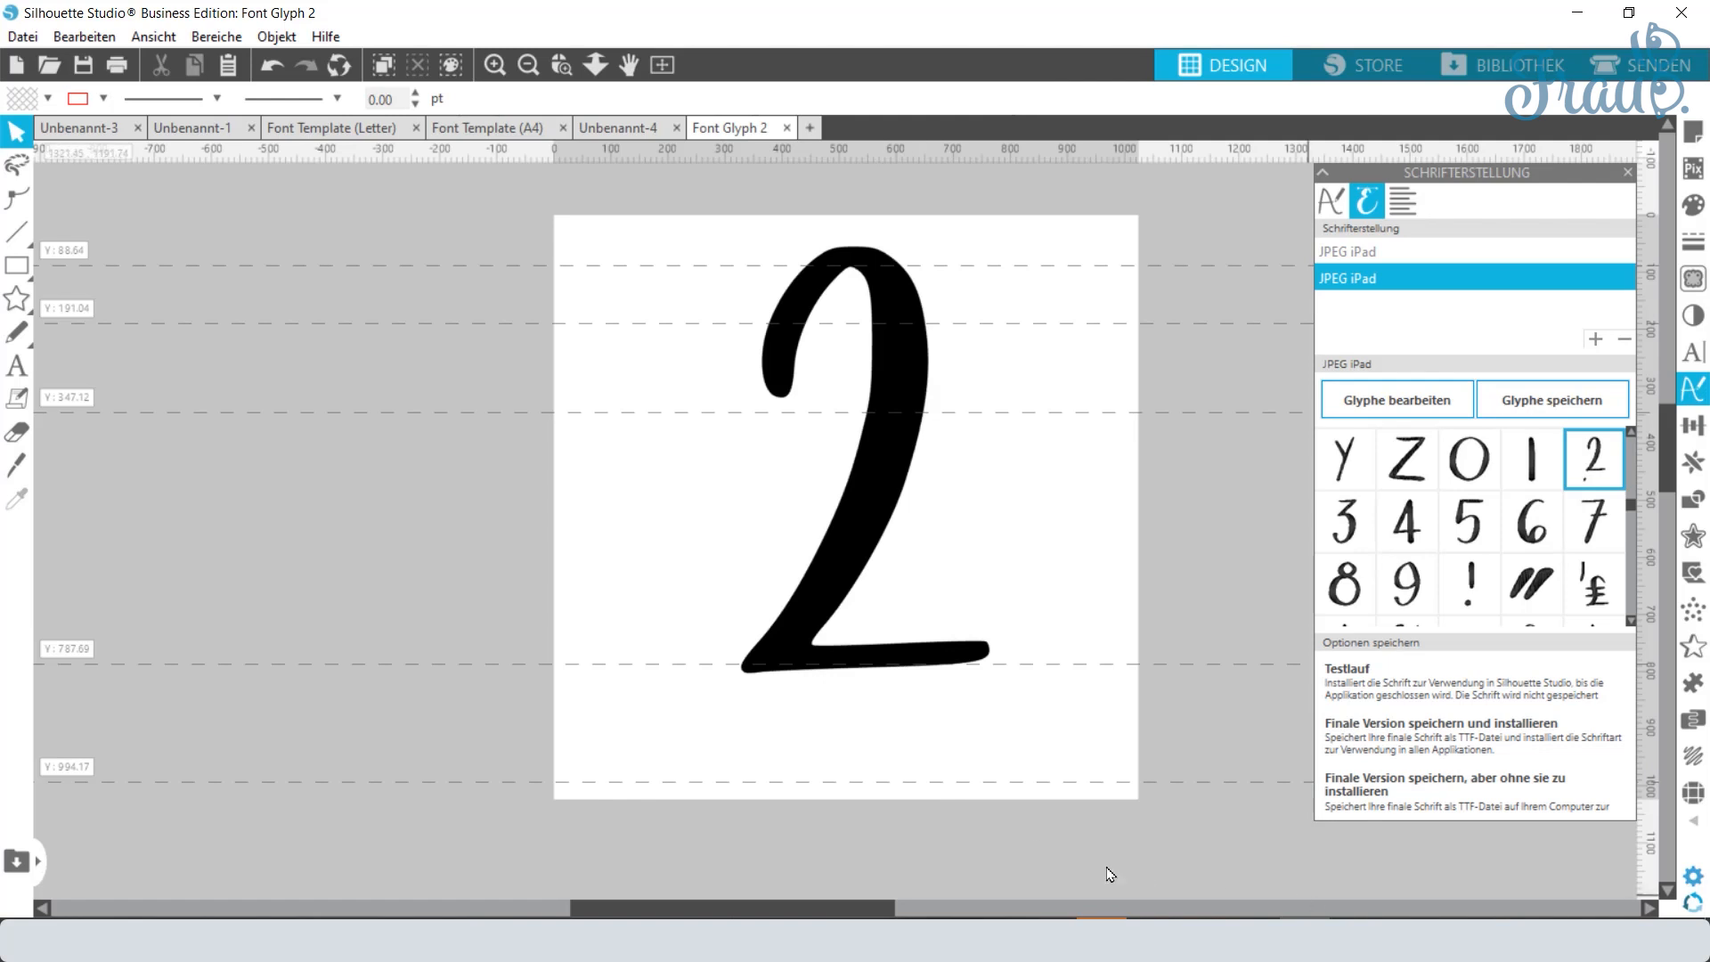
{"action": "left_click", "coordinate": [1526, 395]}
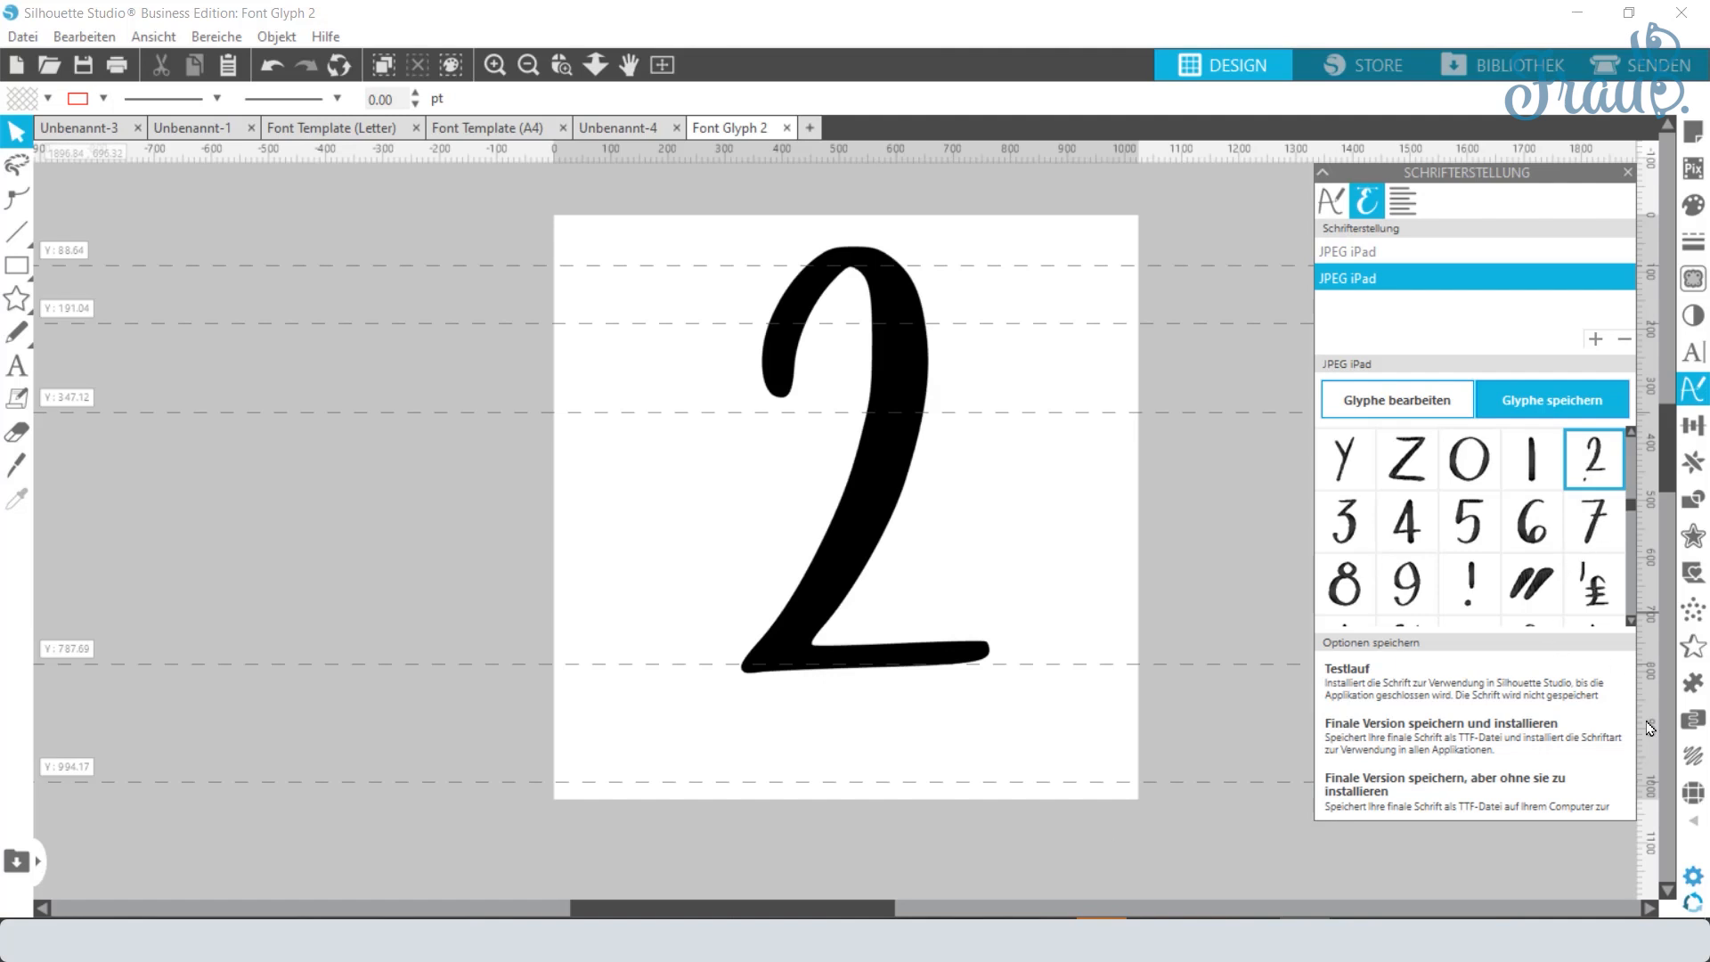
Step: Open the £ glyph of the JPEG iPad font for editing and release its compound path
{"action": "left_click", "coordinate": [1604, 590]}
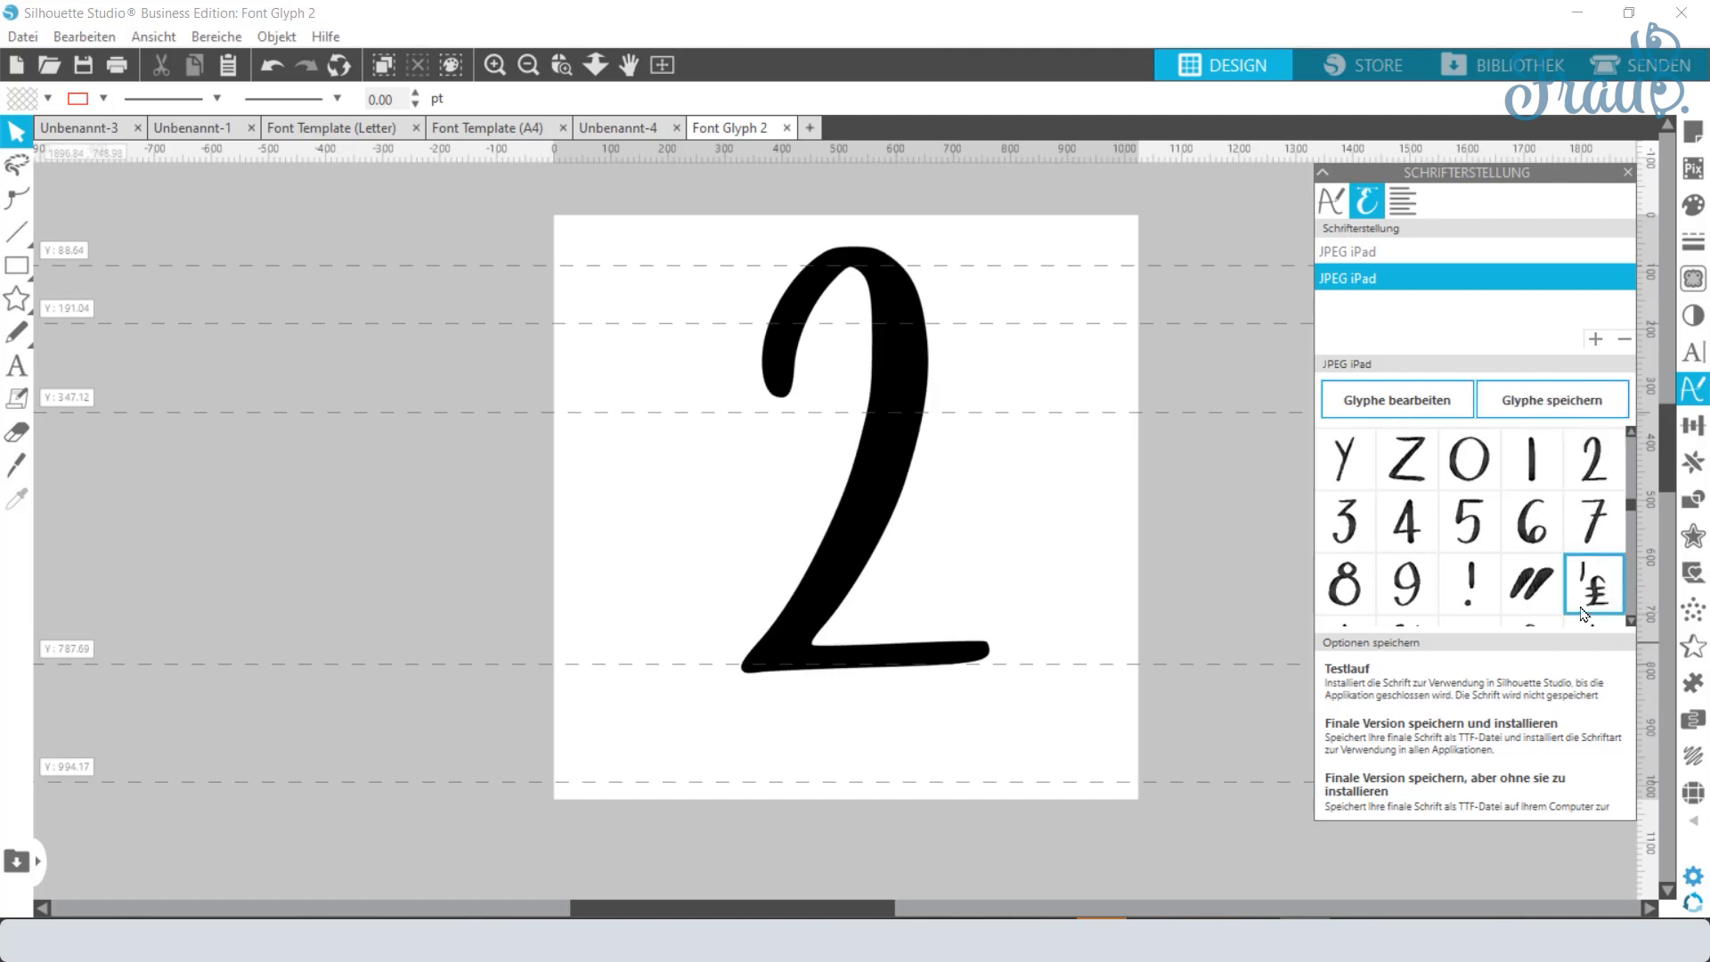
{"action": "left_click", "coordinate": [1348, 392]}
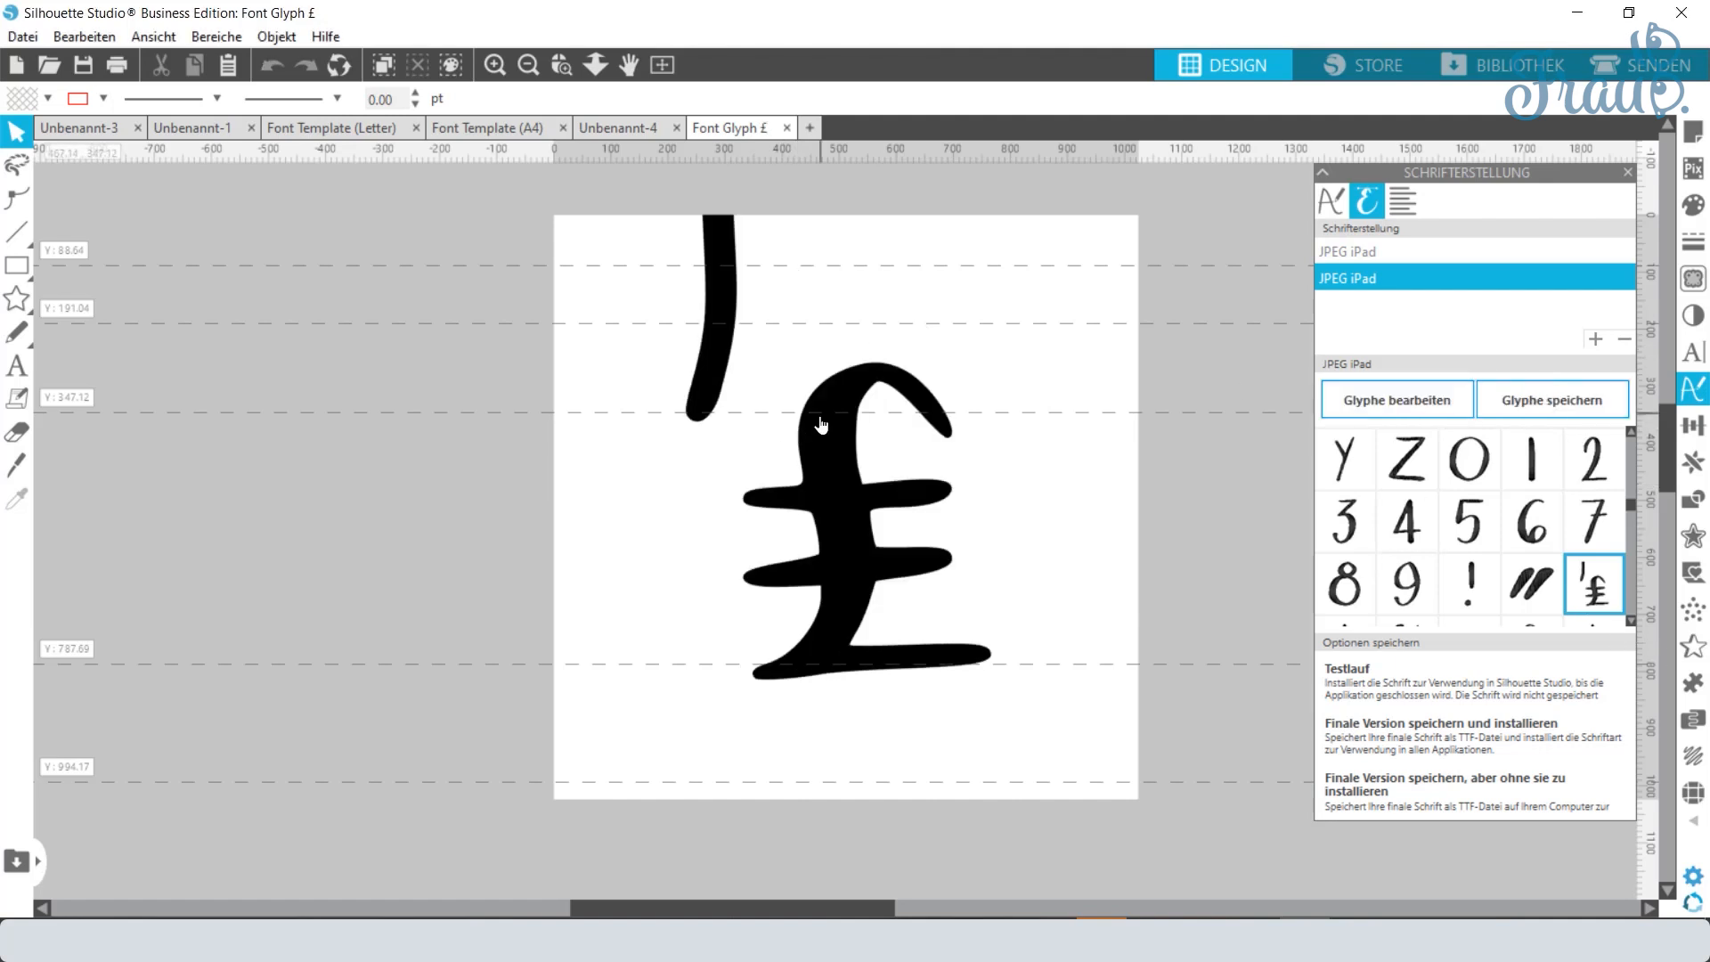
{"action": "right_click", "coordinate": [824, 426]}
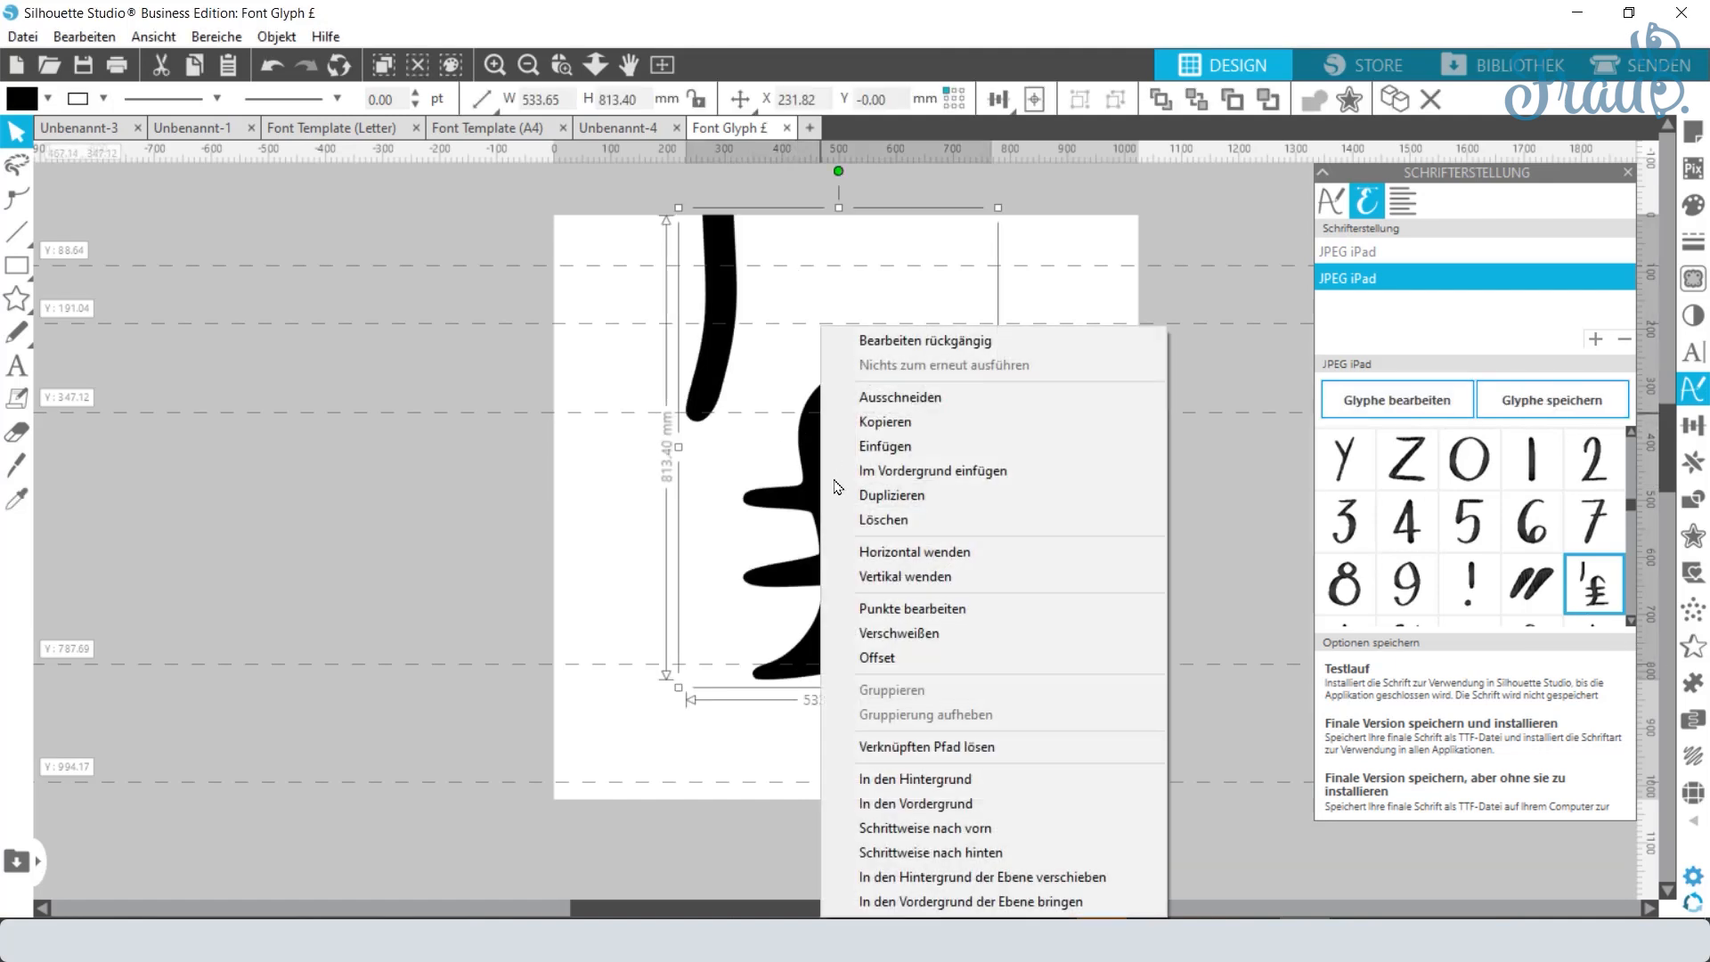
{"action": "left_click", "coordinate": [957, 748]}
Step: Delete the stray vertical stroke beside the top of the £ sign
{"action": "left_click", "coordinate": [510, 376]}
{"action": "left_click", "coordinate": [701, 364]}
{"action": "key", "text": "Delete"}
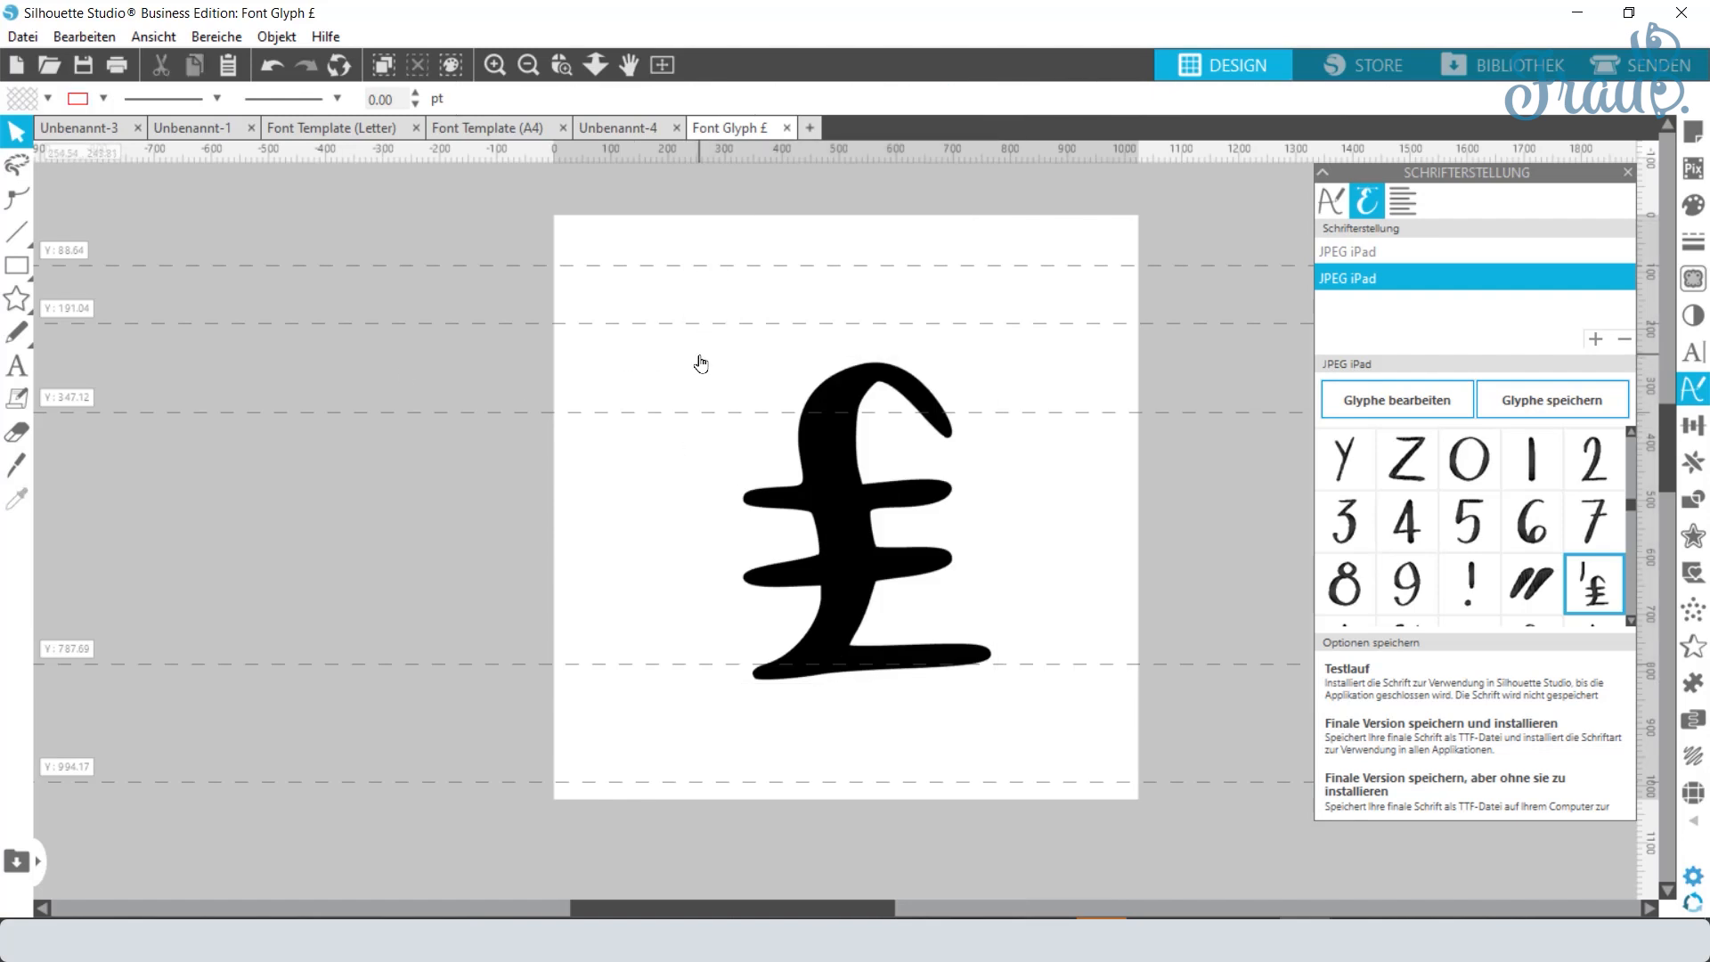
Step: Stretch the £ shape slightly upward to a height of about 570 mm and save the glyph
{"action": "left_click", "coordinate": [841, 489]}
{"action": "mouse_move", "coordinate": [868, 355]}
{"action": "left_mouse_down"}
{"action": "mouse_move", "coordinate": [870, 330]}
{"action": "mouse_move", "coordinate": [877, 351]}
{"action": "left_mouse_up"}
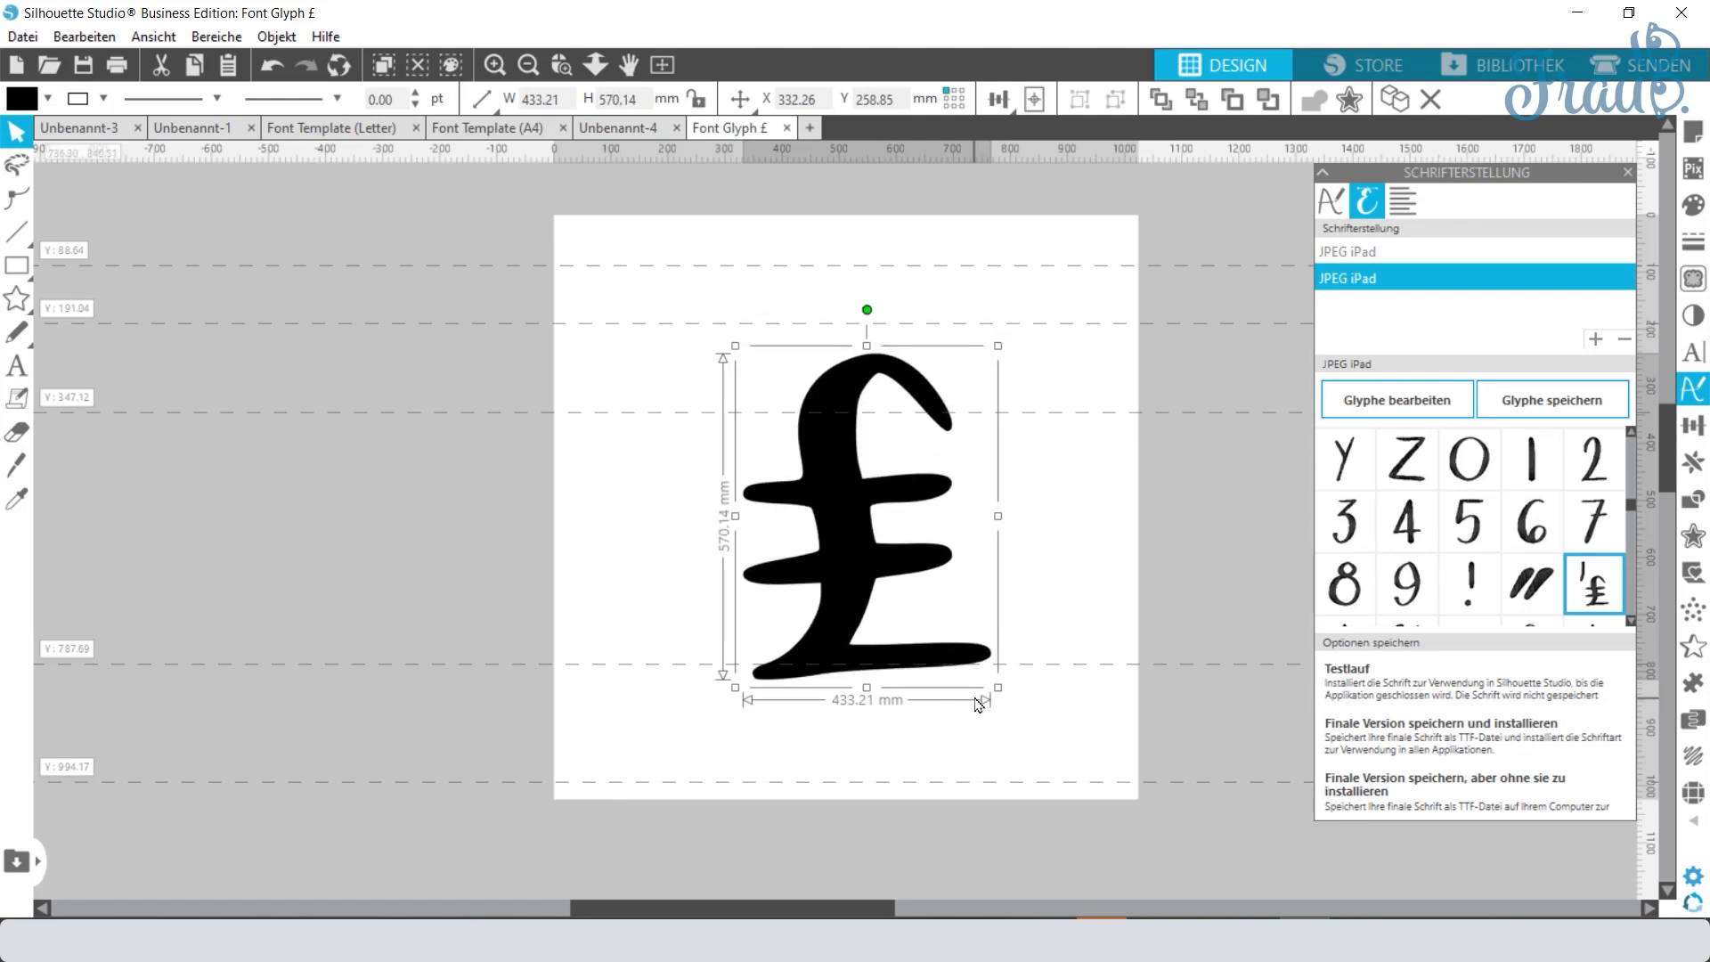
{"action": "left_click", "coordinate": [20, 201]}
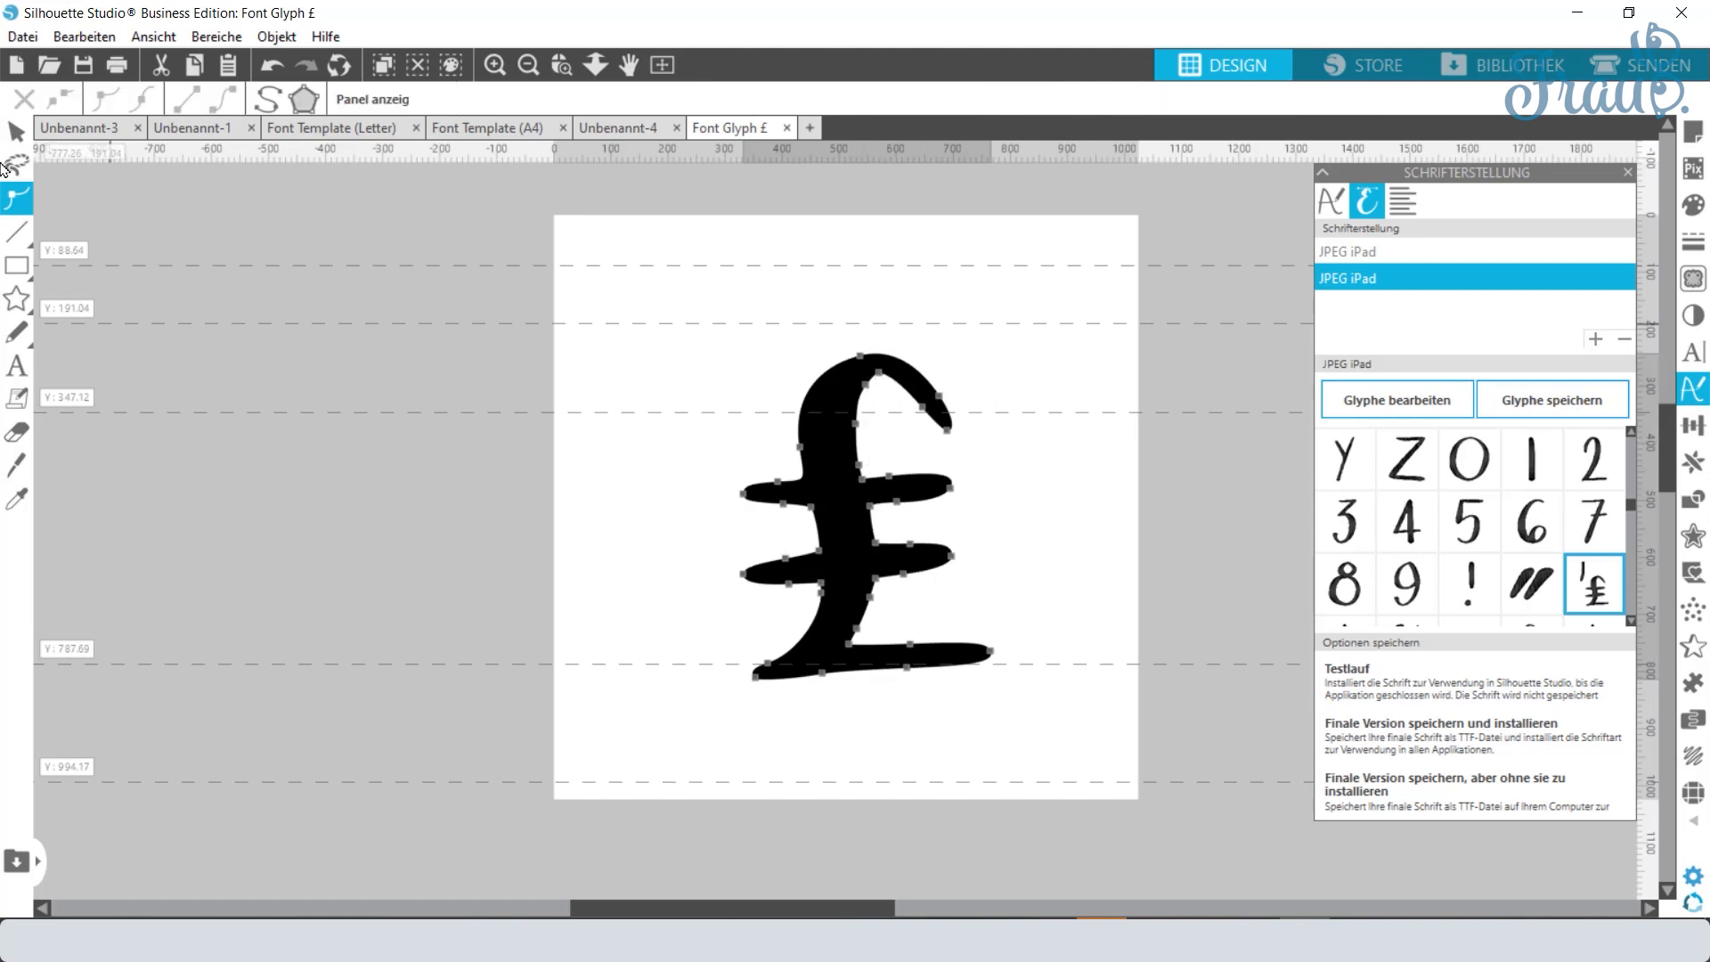
{"action": "left_click", "coordinate": [16, 132]}
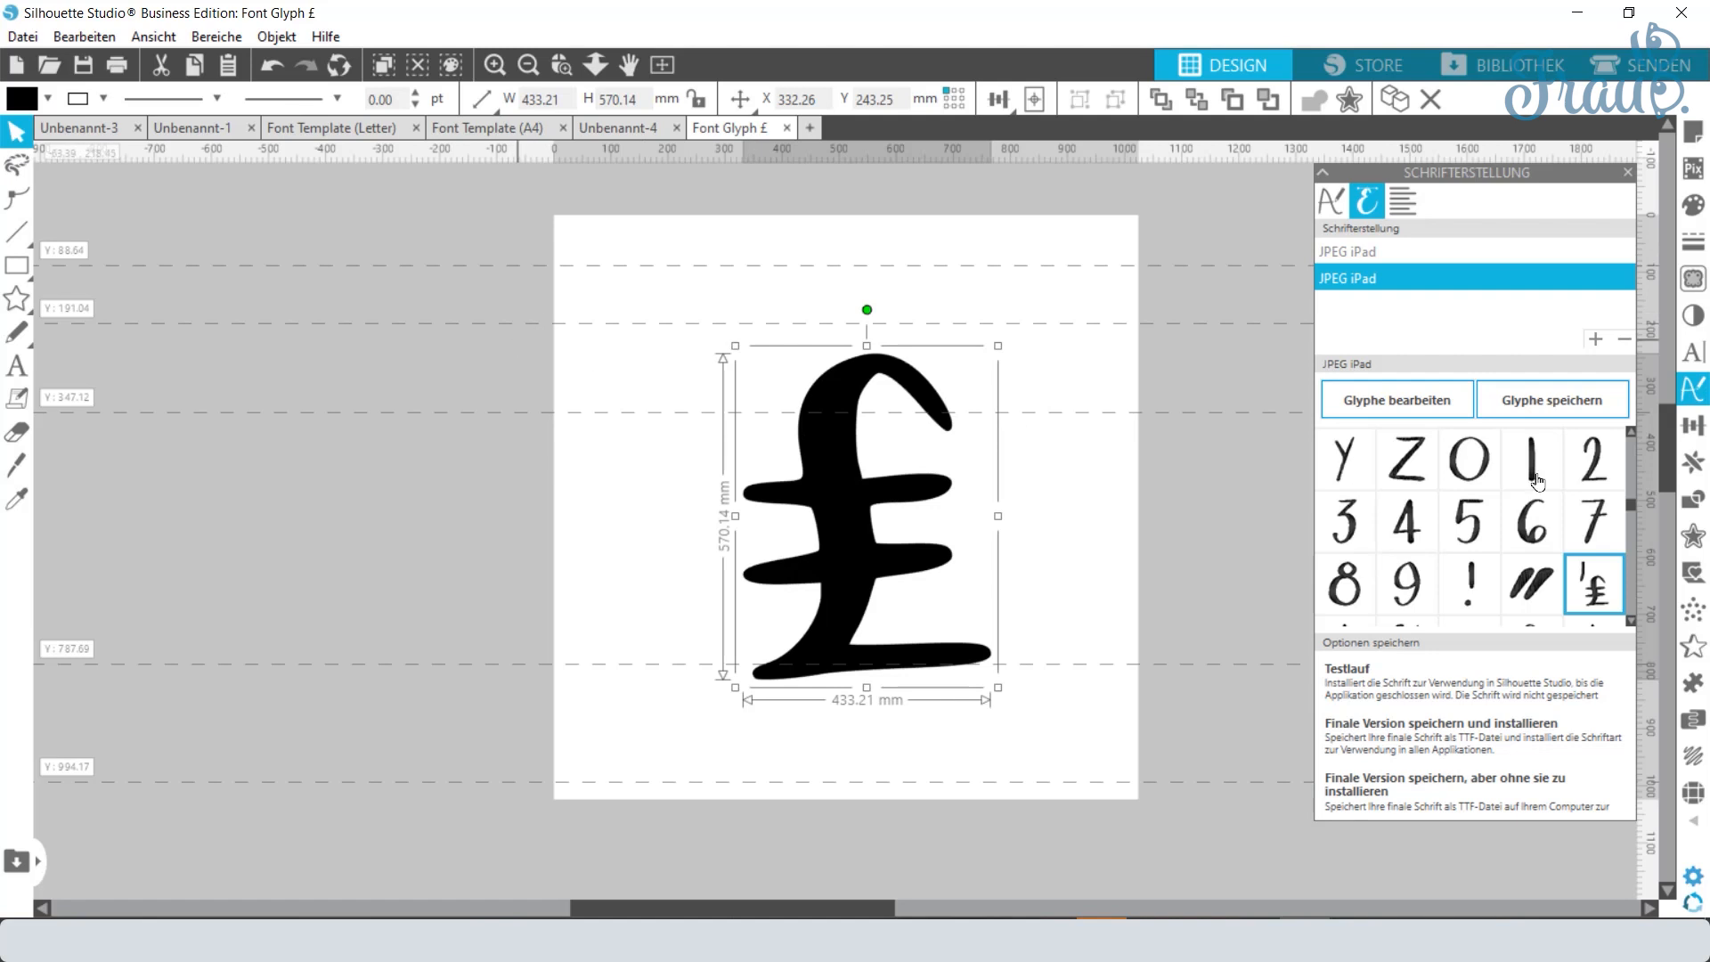
{"action": "left_click", "coordinate": [1552, 400]}
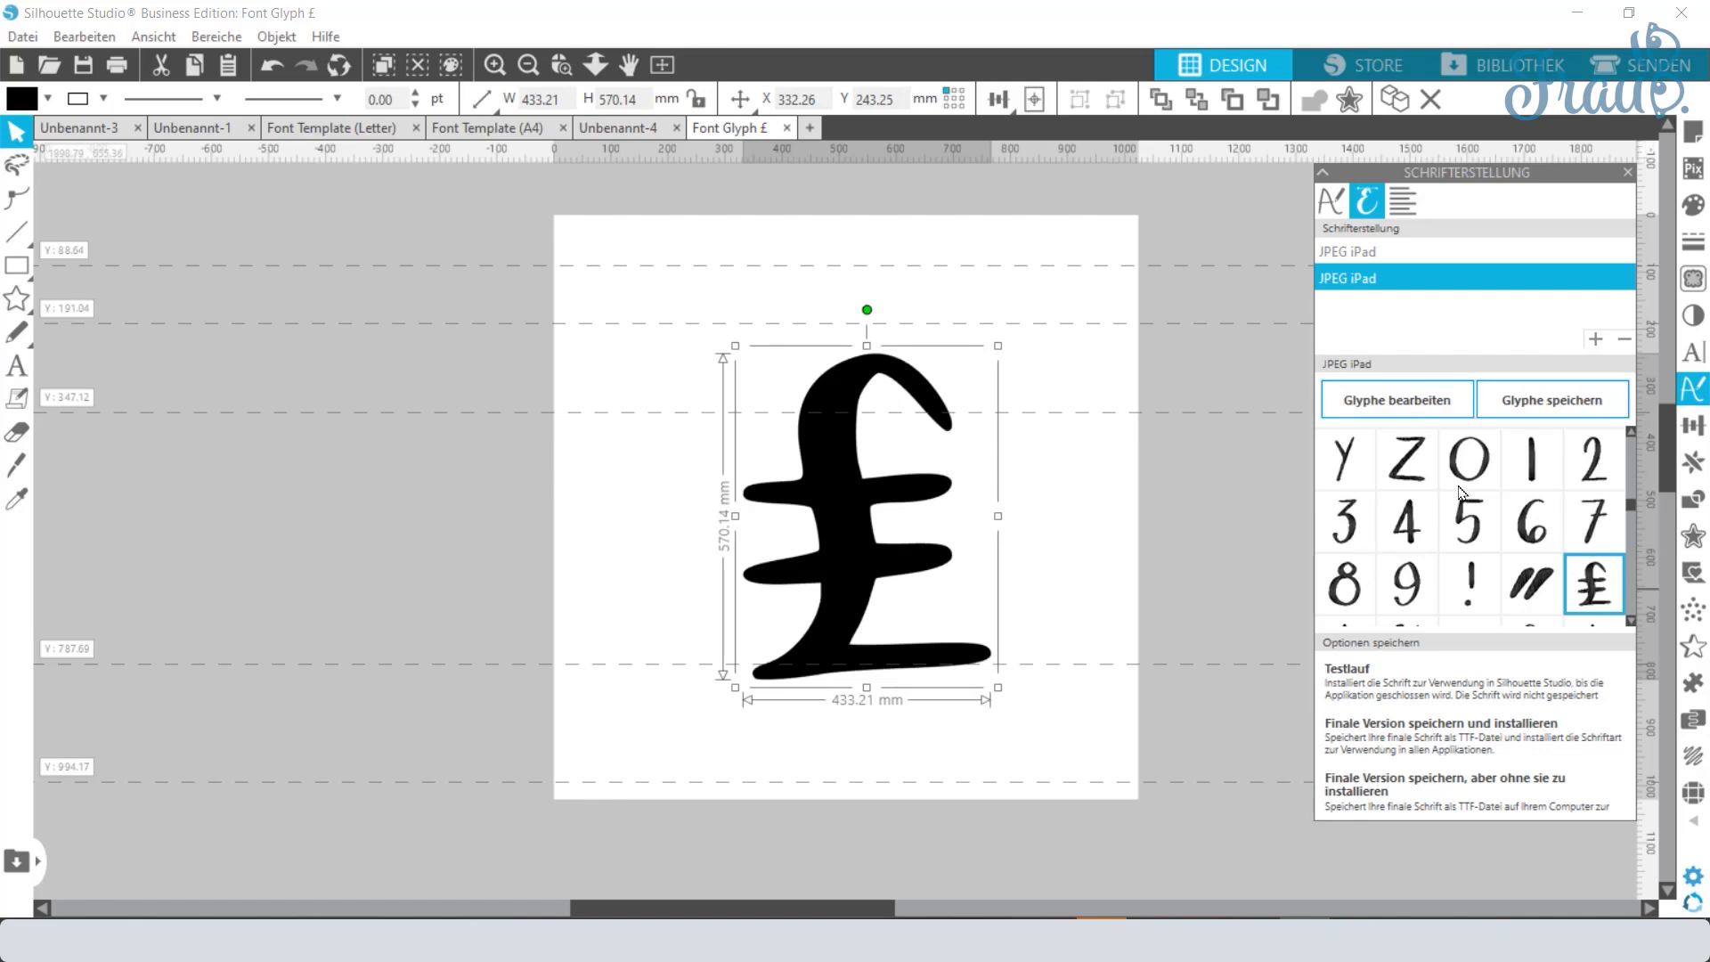
Step: Rename the selected JPEG iPad font to 01 Frau B Test
{"action": "scroll", "coordinate": [1453, 504], "scroll_direction": "down", "scroll_amount": 15}
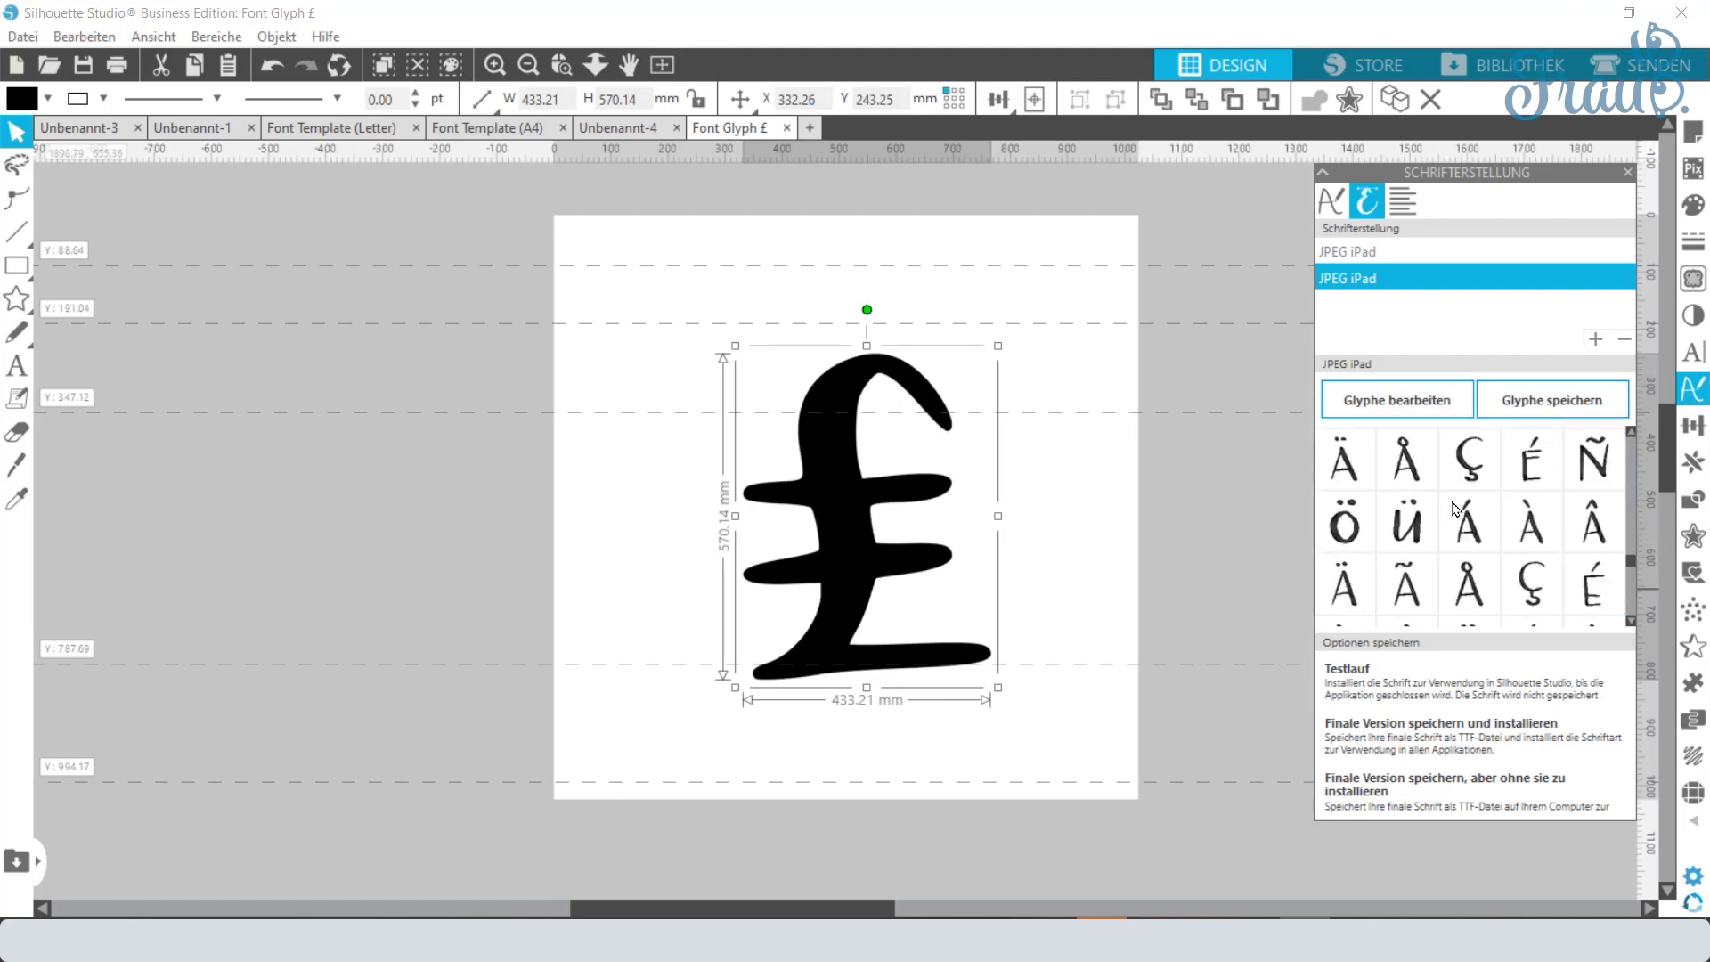
{"action": "scroll", "coordinate": [1460, 504], "scroll_direction": "down", "scroll_amount": 8}
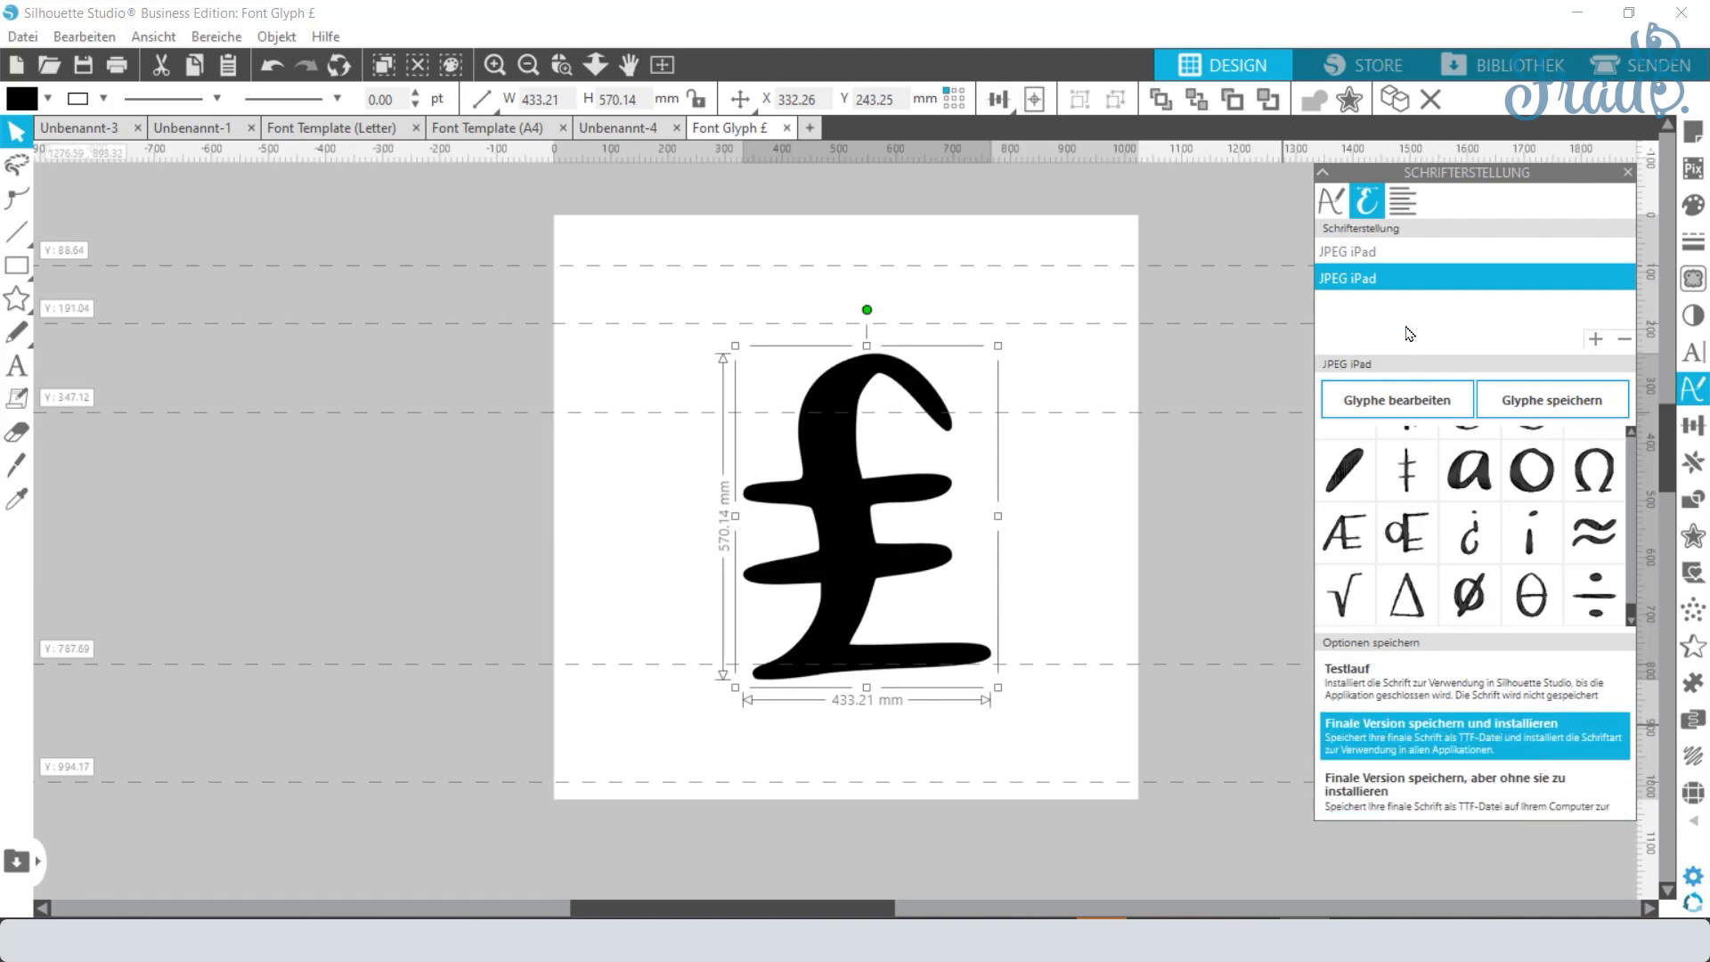
{"action": "double_click", "coordinate": [1387, 277]}
{"action": "left_click", "coordinate": [1387, 277]}
{"action": "left_click_drag", "start_coordinate": [1388, 277], "coordinate": [1196, 302]}
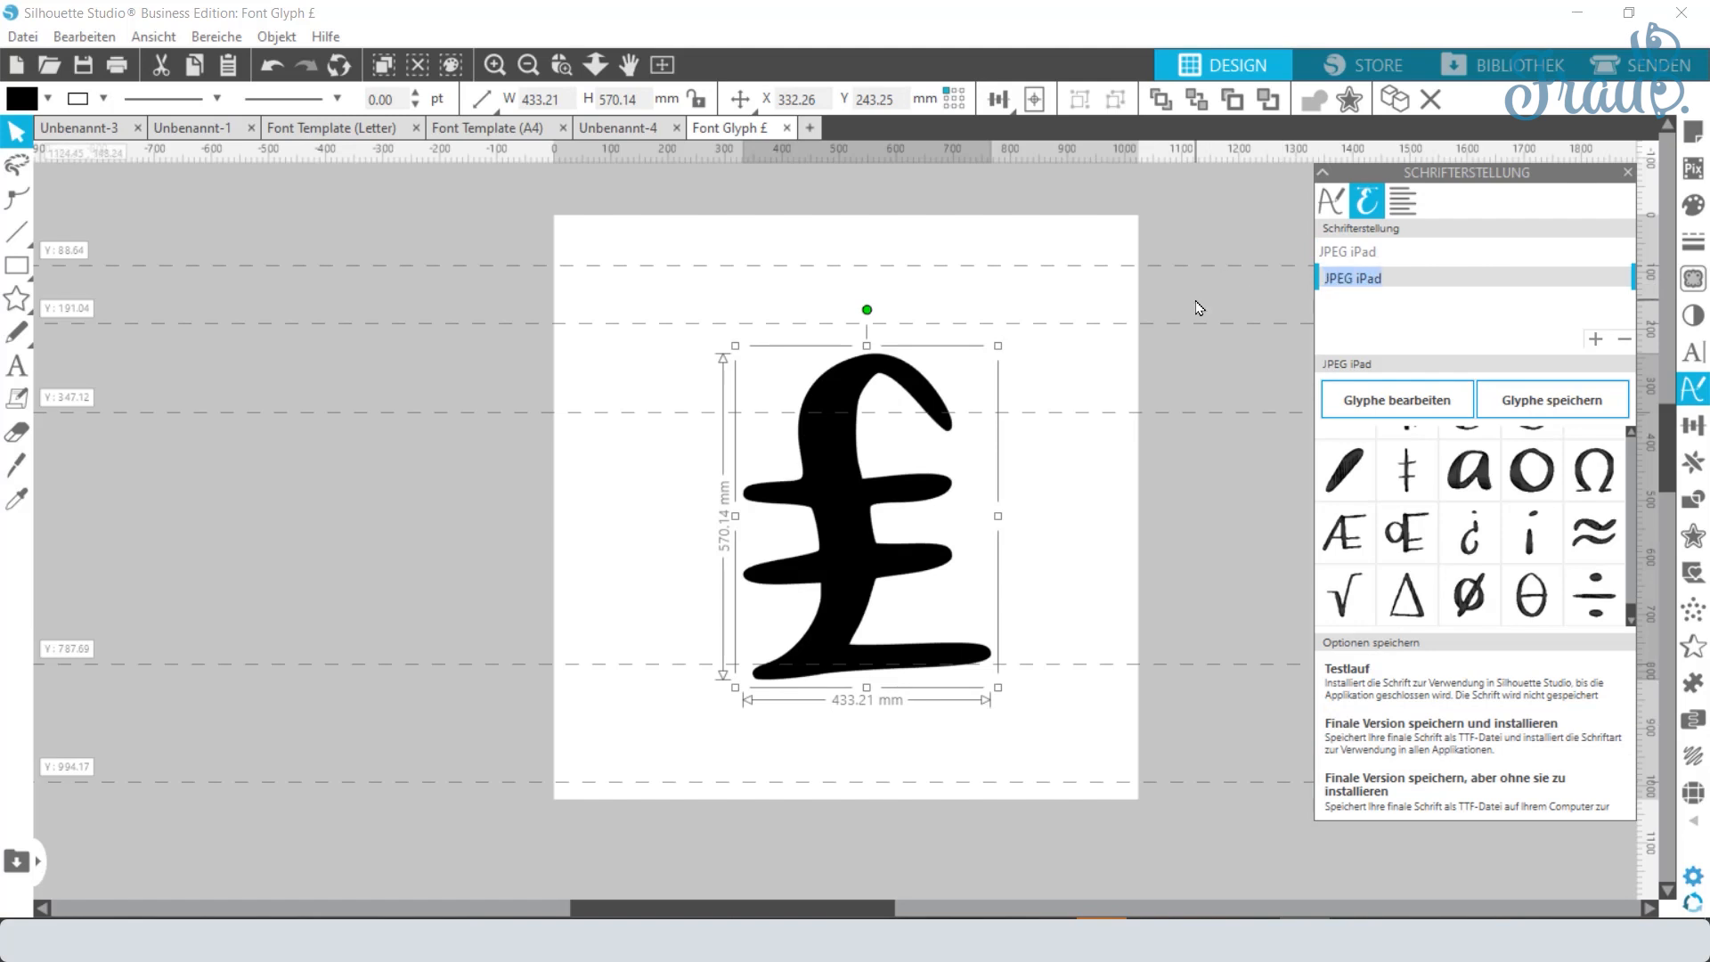
{"action": "type", "text": "01 Frau B Test"}
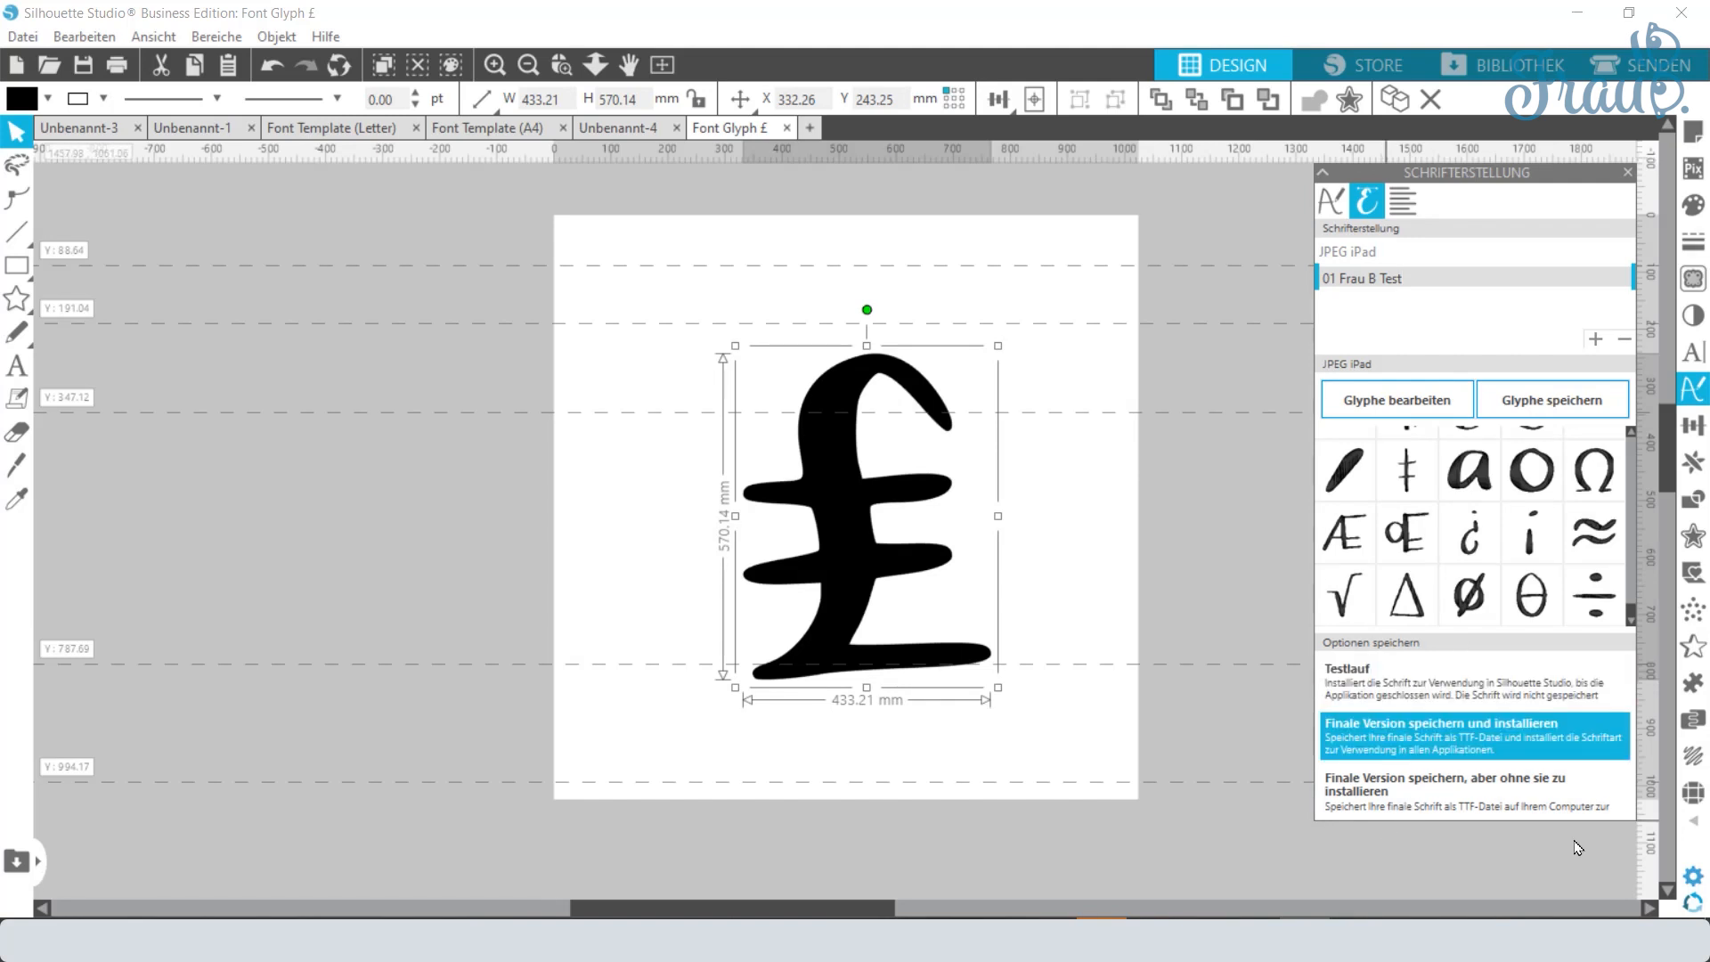
Step: Save and install the final version as TrueType font 01 Frau B Test in the folder Silhouette Studio Schriften erstellen
{"action": "left_click", "coordinate": [1460, 736]}
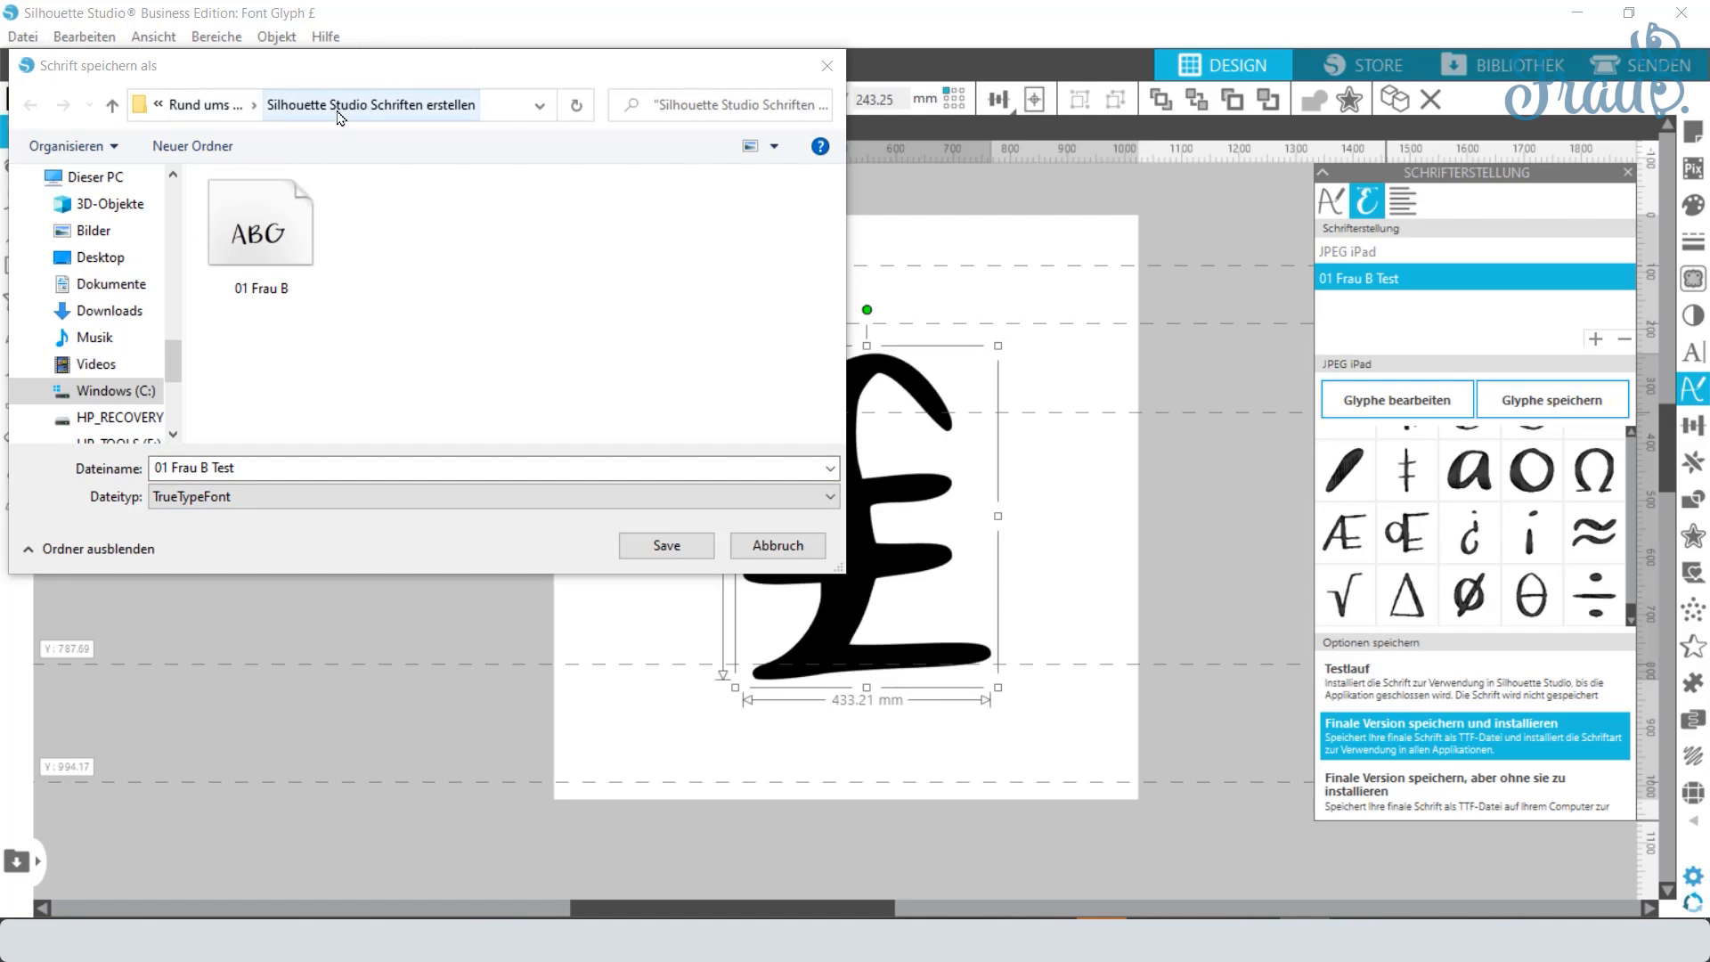
{"action": "left_click", "coordinate": [659, 546]}
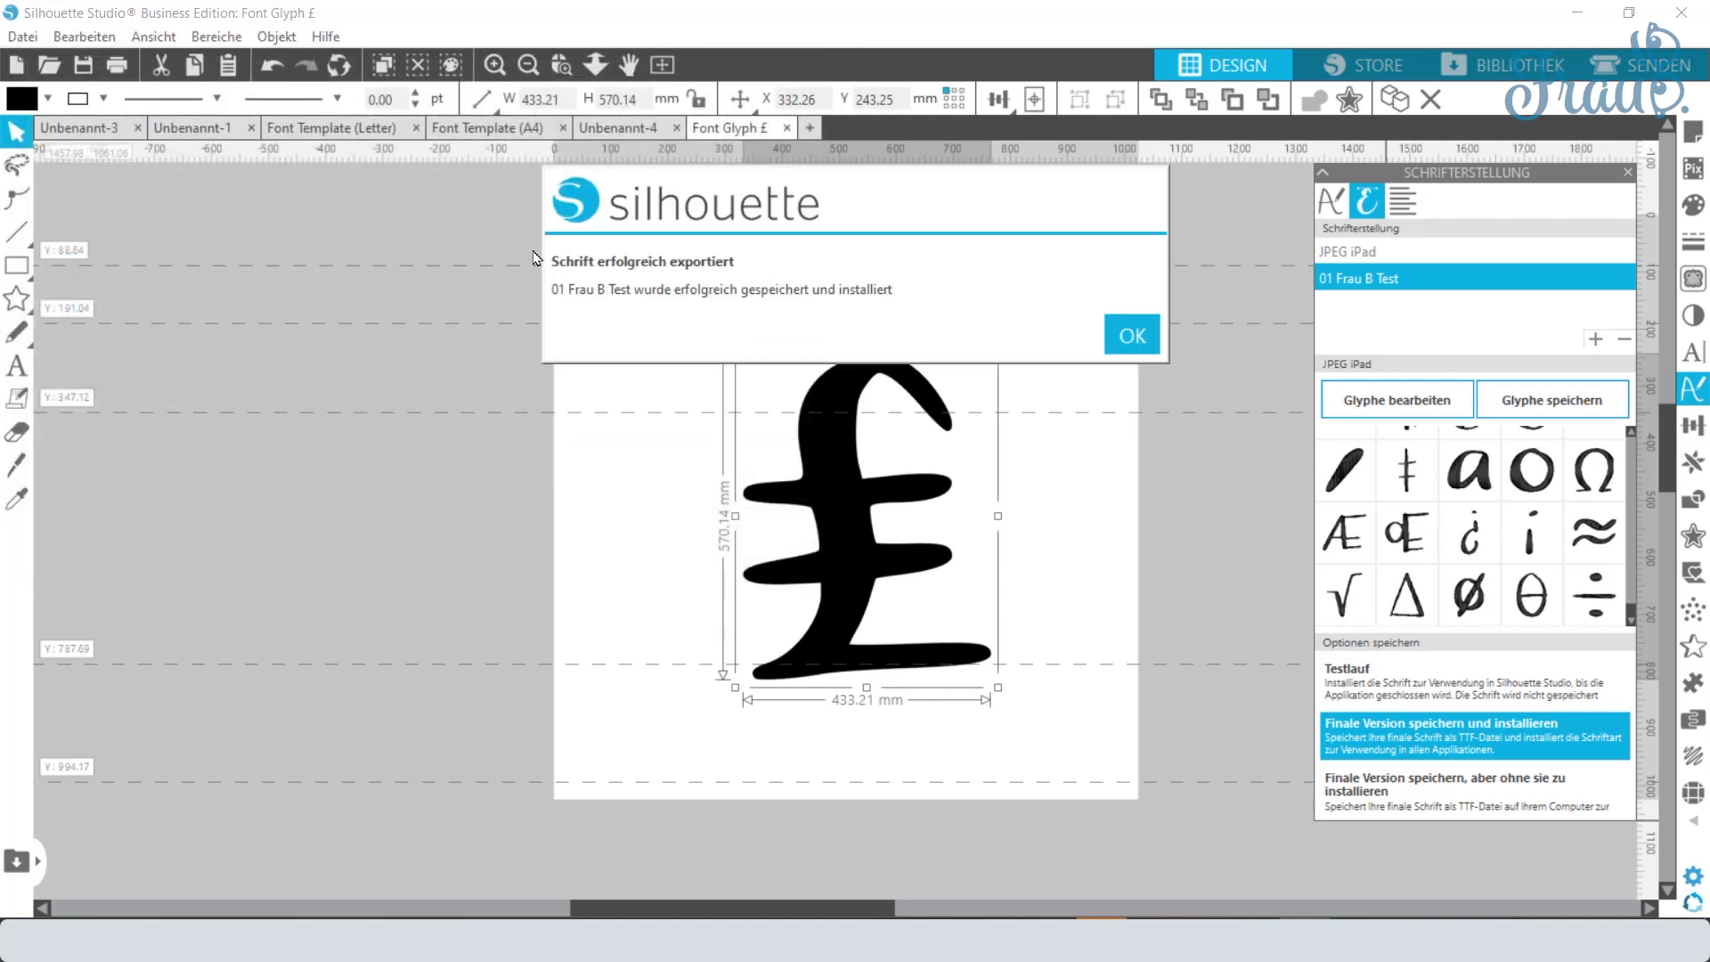
{"action": "left_click", "coordinate": [1132, 336]}
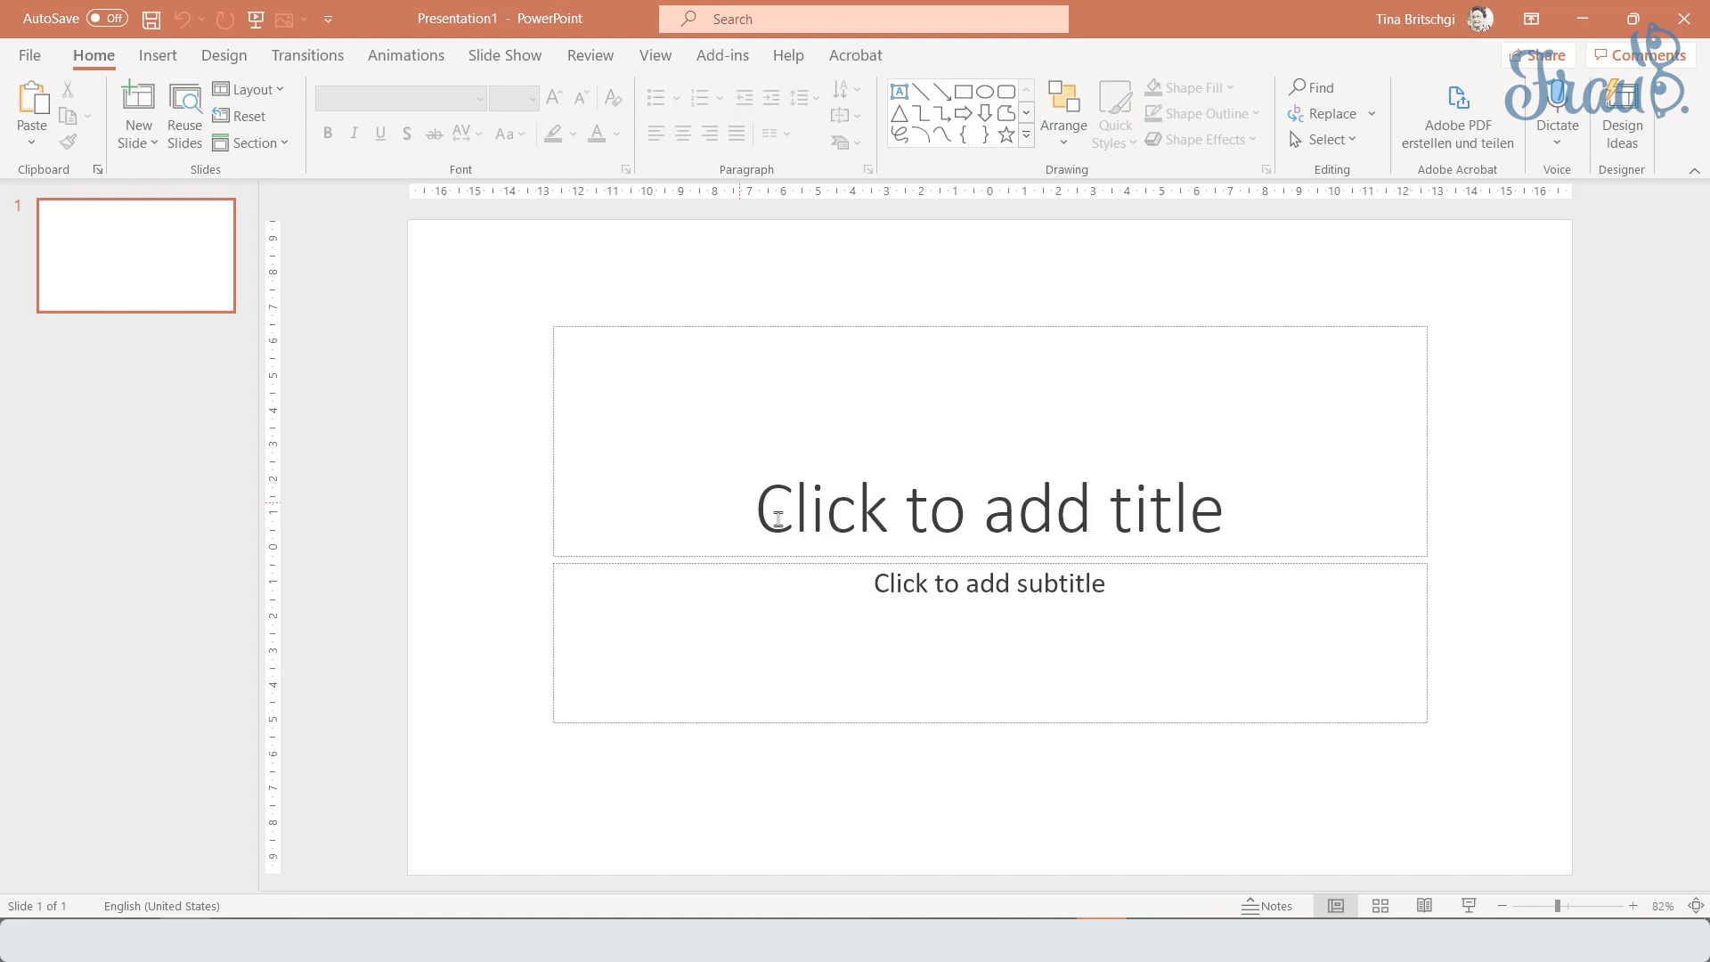
Step: Switch to PowerPoint, enter Test as the slide title and open the list of fonts for it
{"action": "left_click", "coordinate": [1113, 538]}
{"action": "type", "text": "Test"}
{"action": "double_click", "coordinate": [996, 519]}
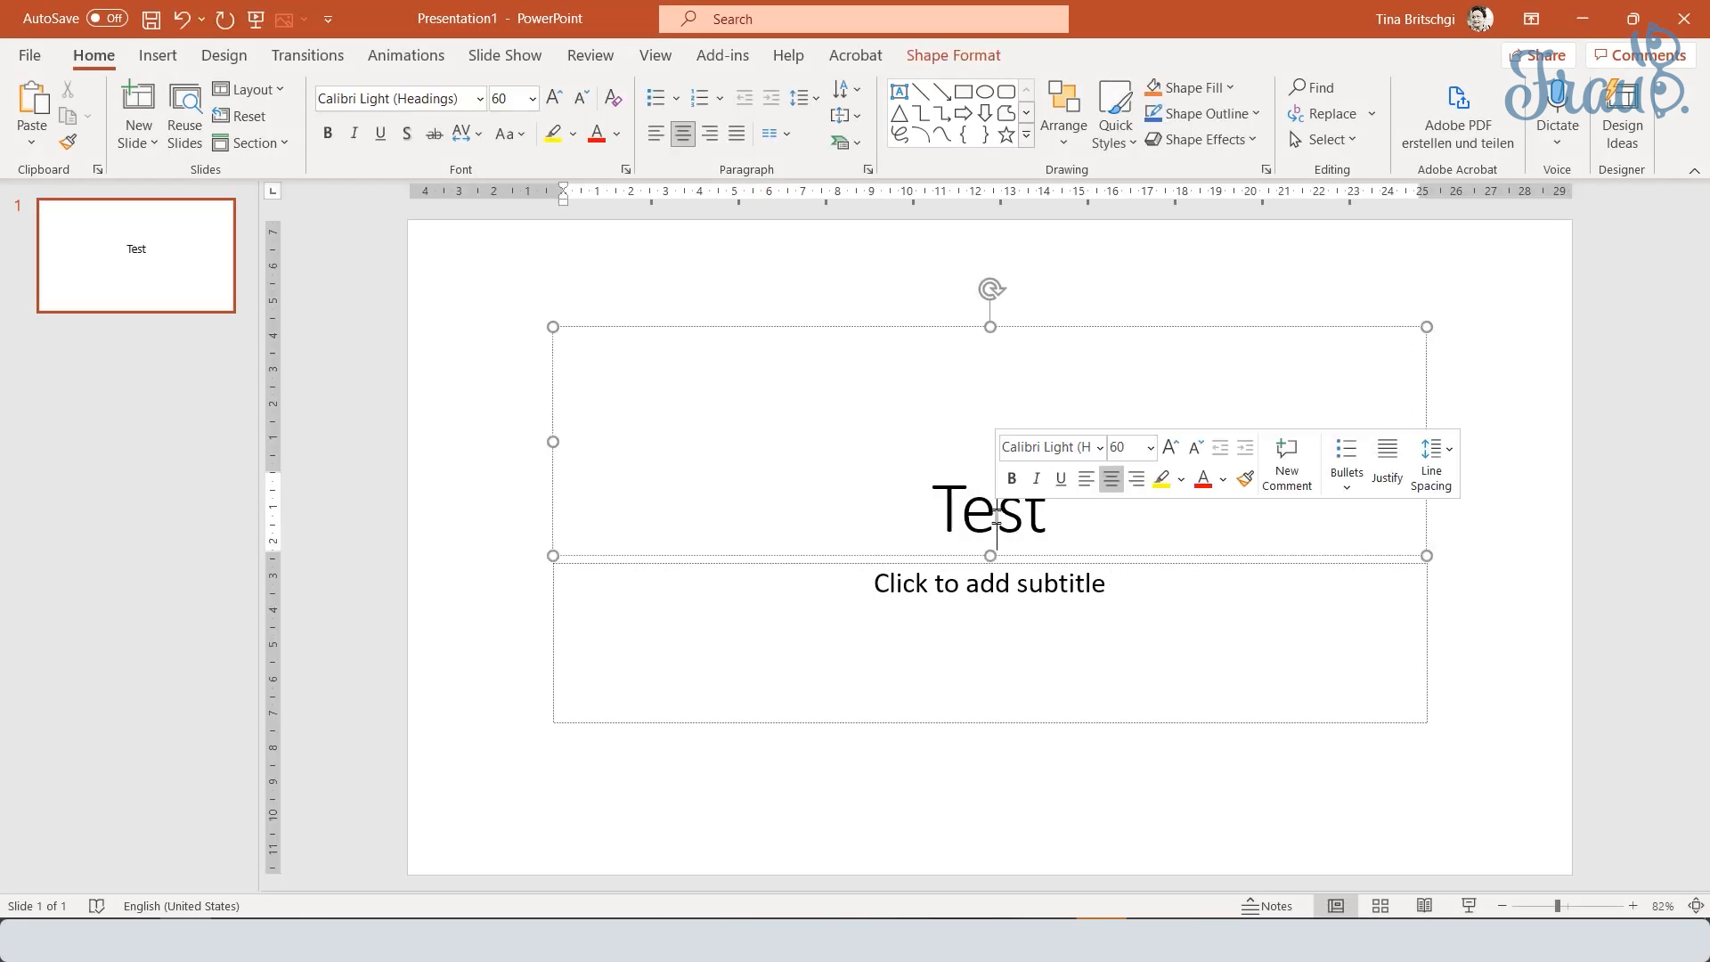
{"action": "left_click", "coordinate": [479, 100]}
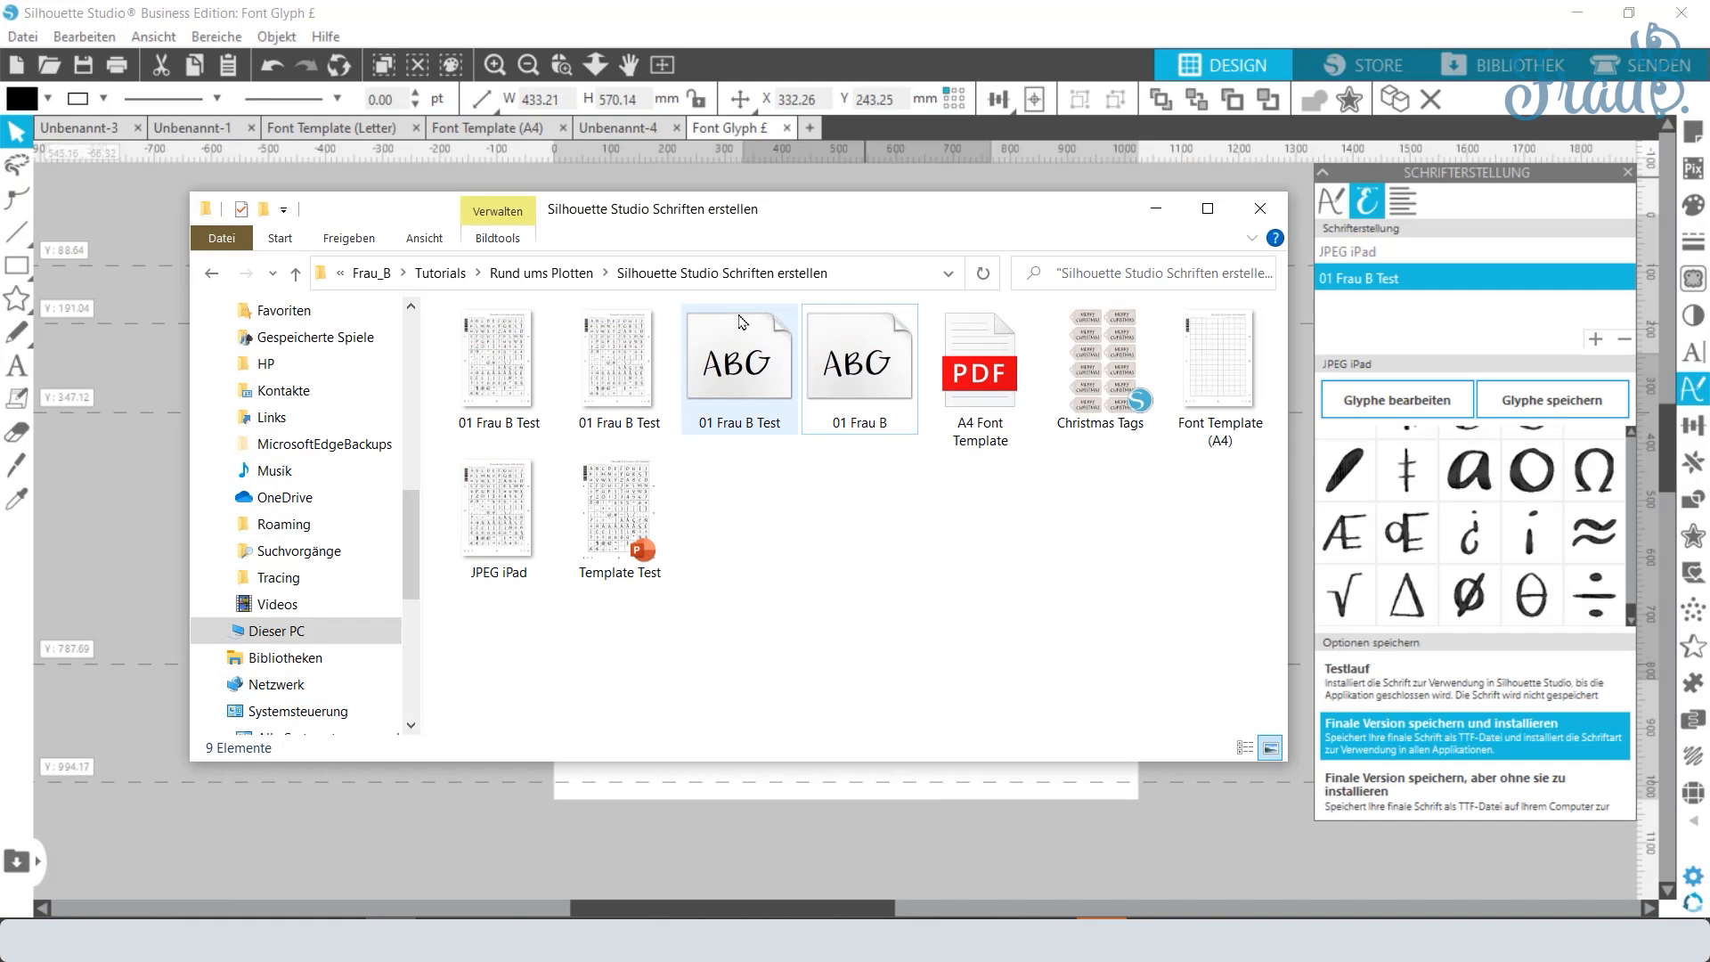
Step: Open the 01 Frau B Test font file from its folder, install it in Windows and close the preview
{"action": "double_click", "coordinate": [729, 363]}
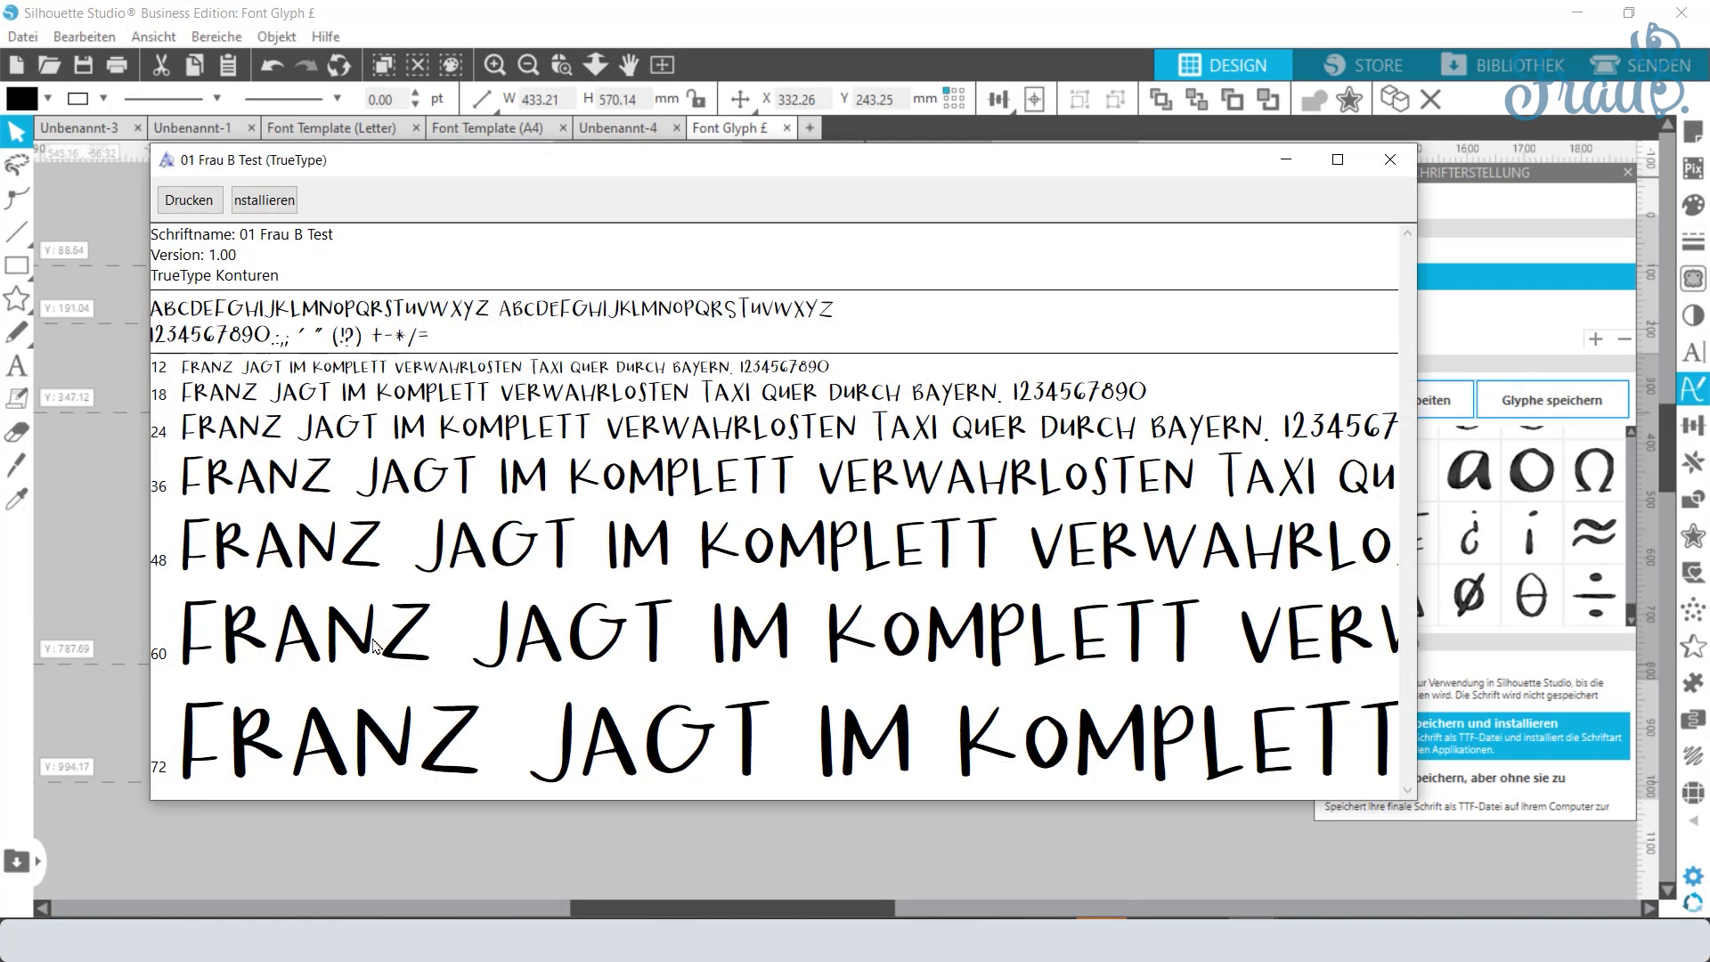
{"action": "left_click", "coordinate": [257, 201]}
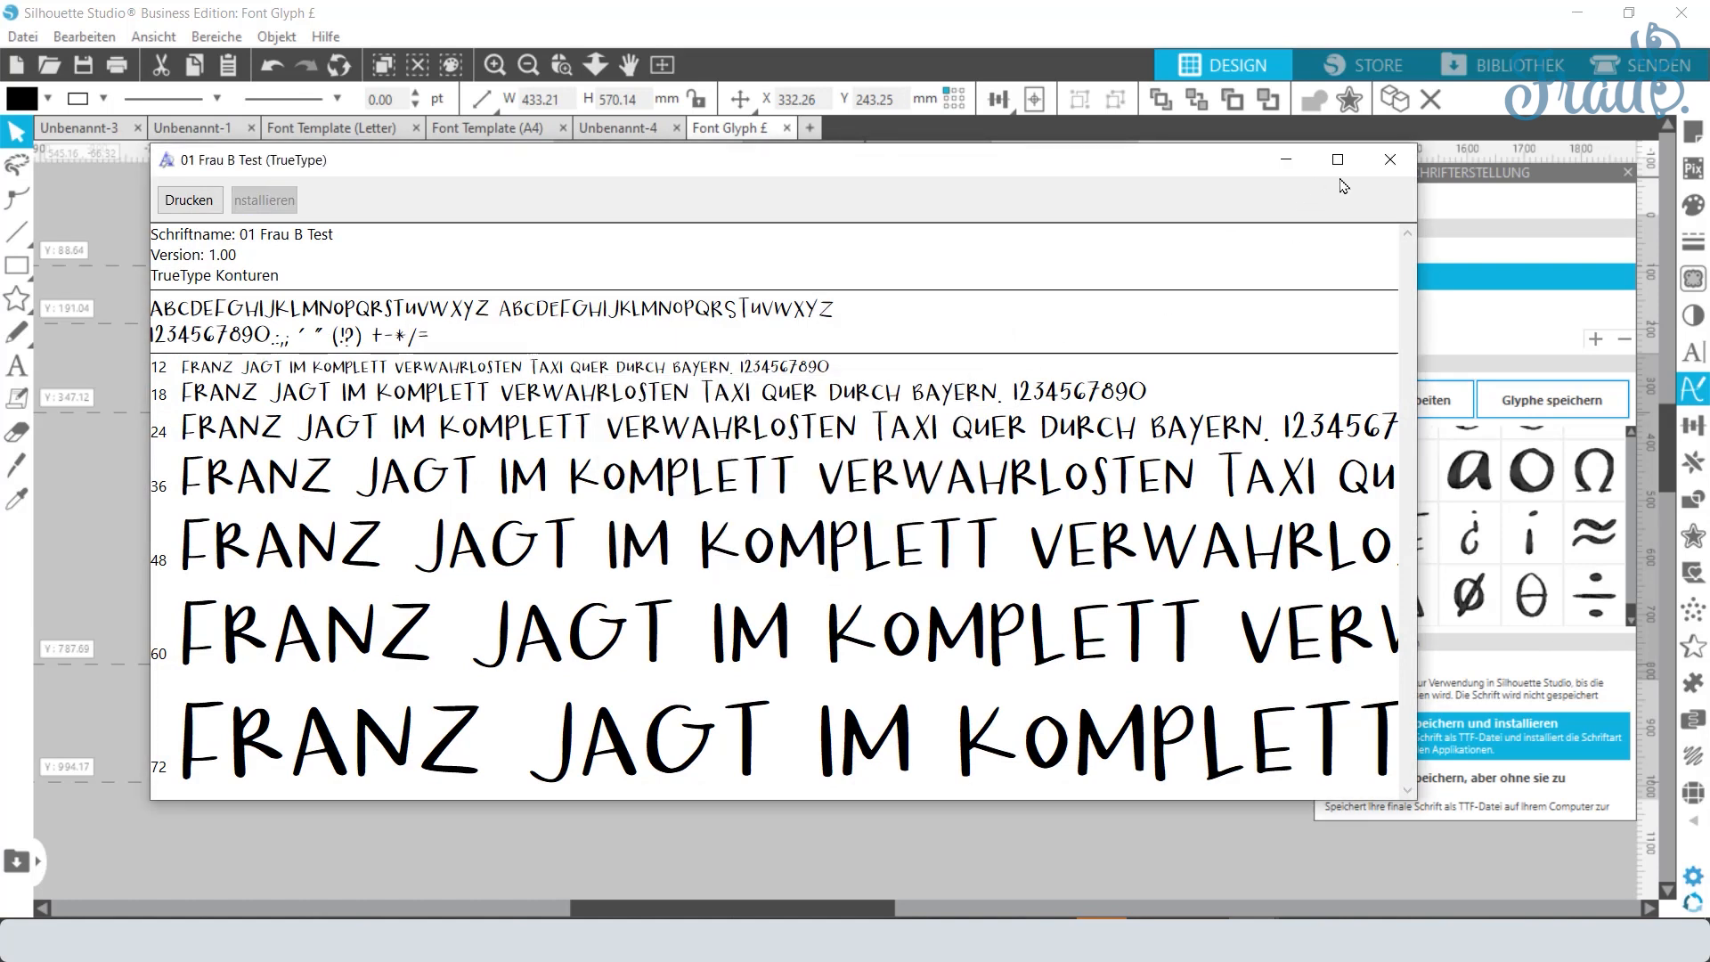
{"action": "left_click", "coordinate": [1389, 160]}
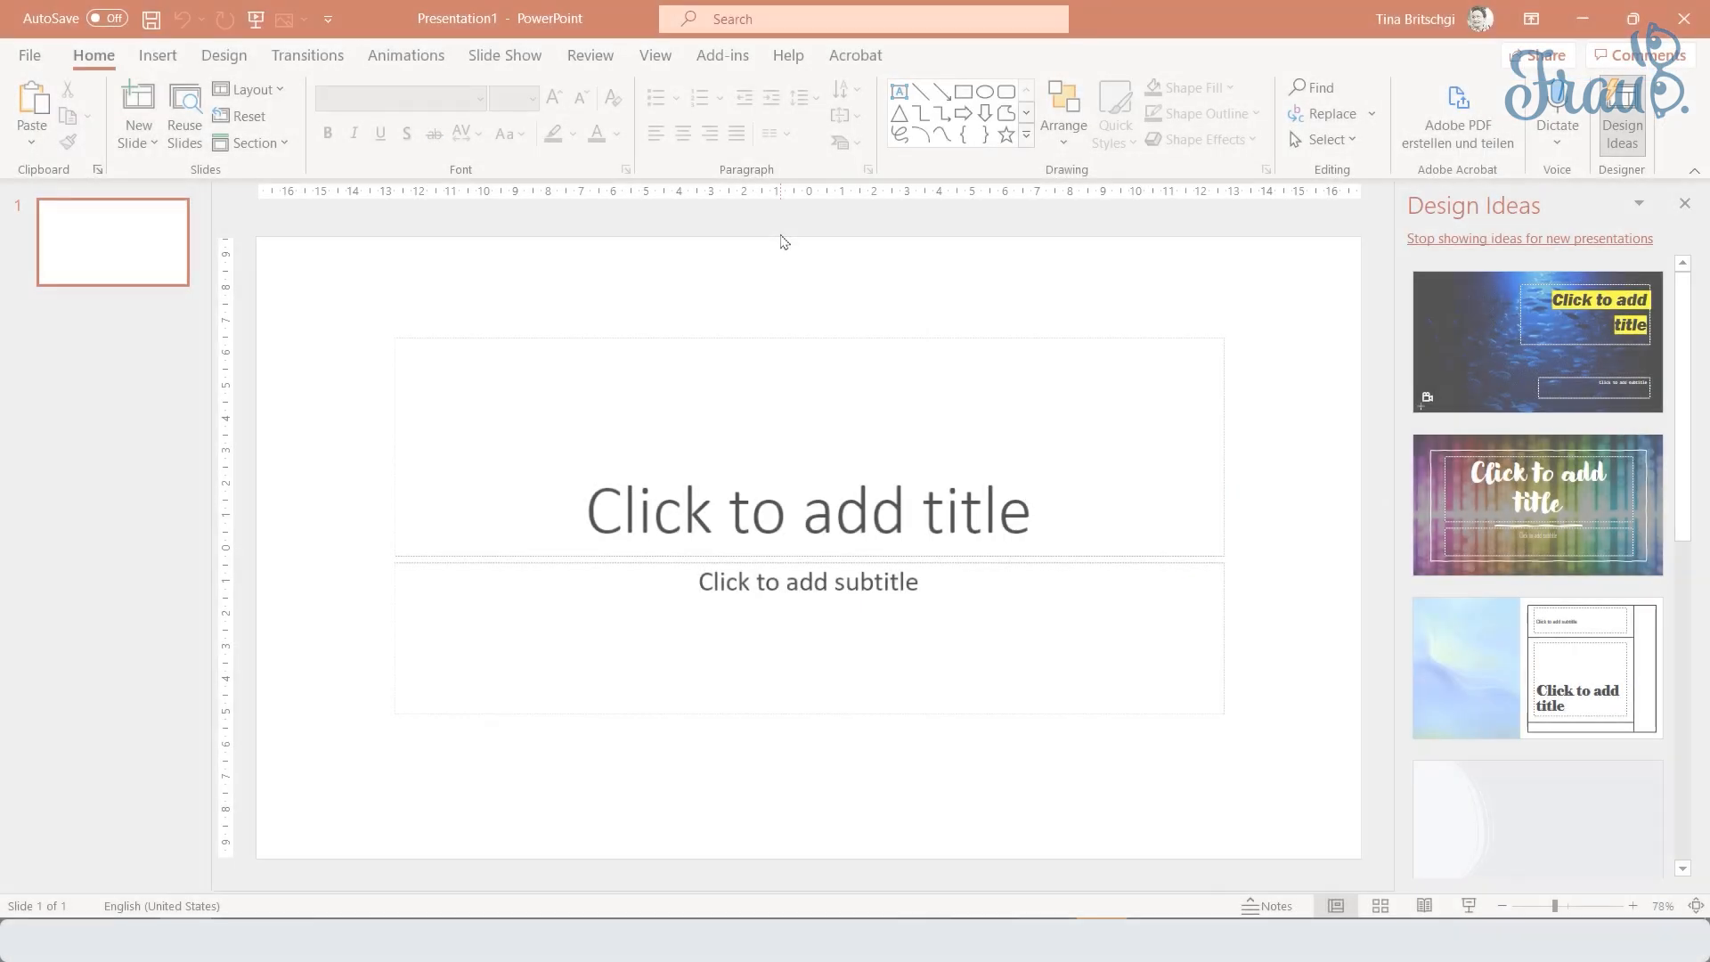
Step: Switch to a new PowerPoint presentation, dismiss the design suggestions and enter test as the slide title
{"action": "left_click", "coordinate": [1683, 206]}
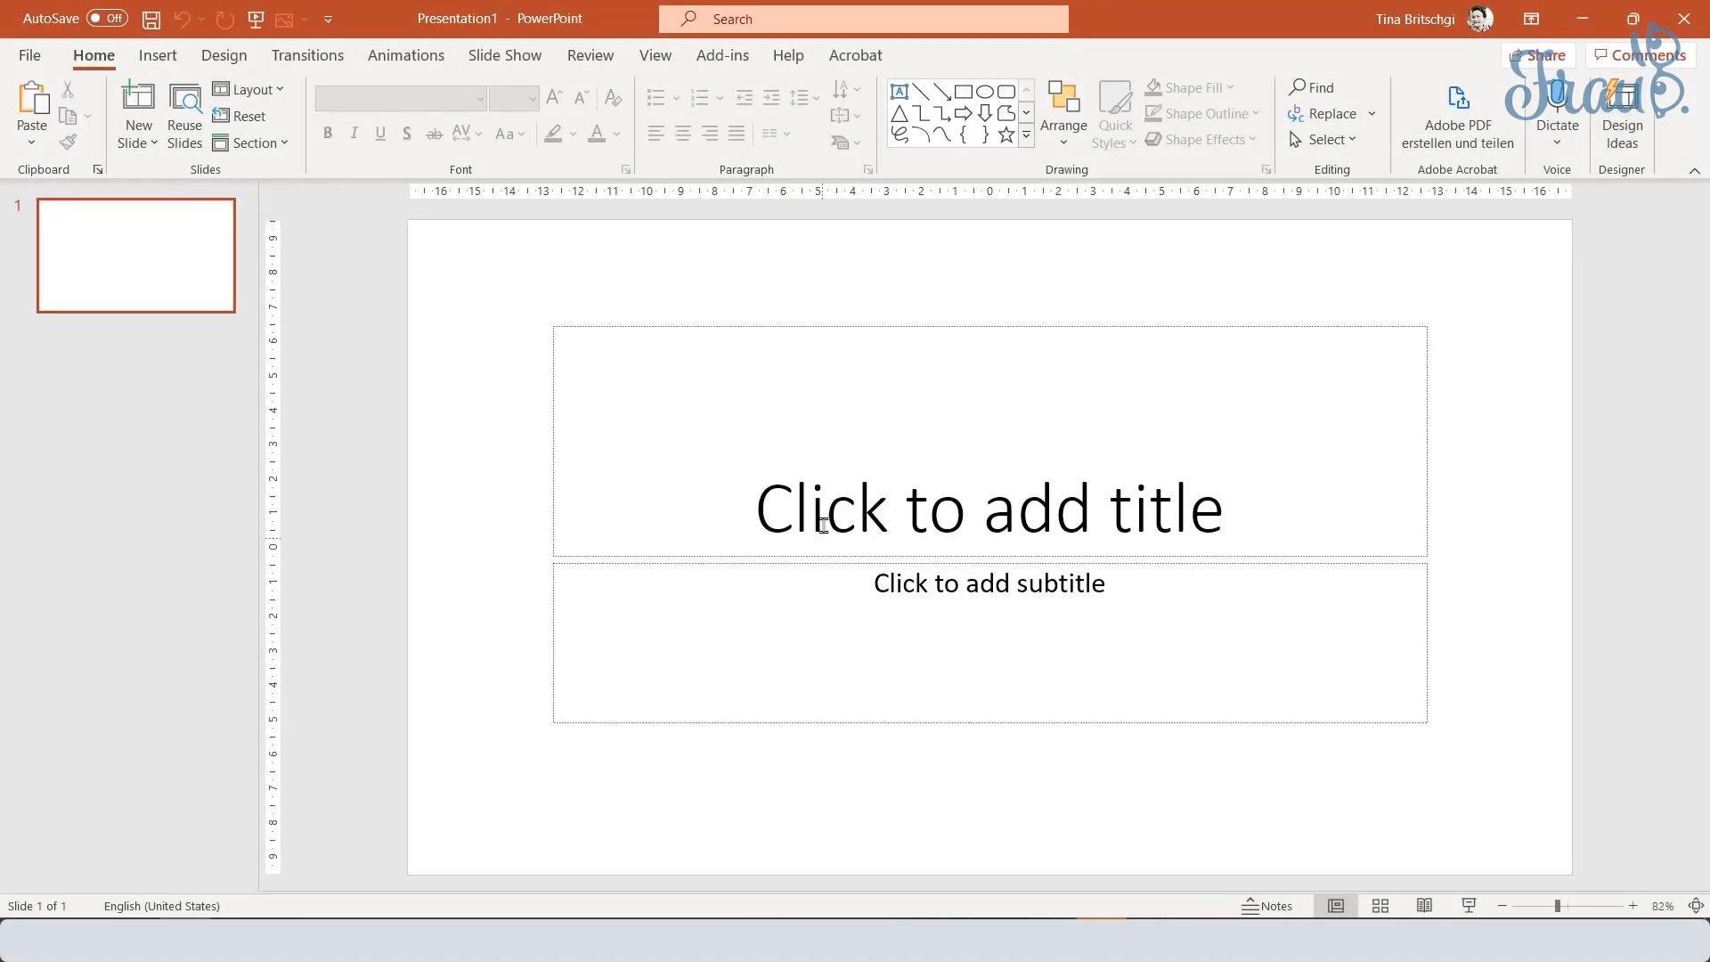
{"action": "left_click", "coordinate": [1307, 481]}
{"action": "type", "text": "trst"}
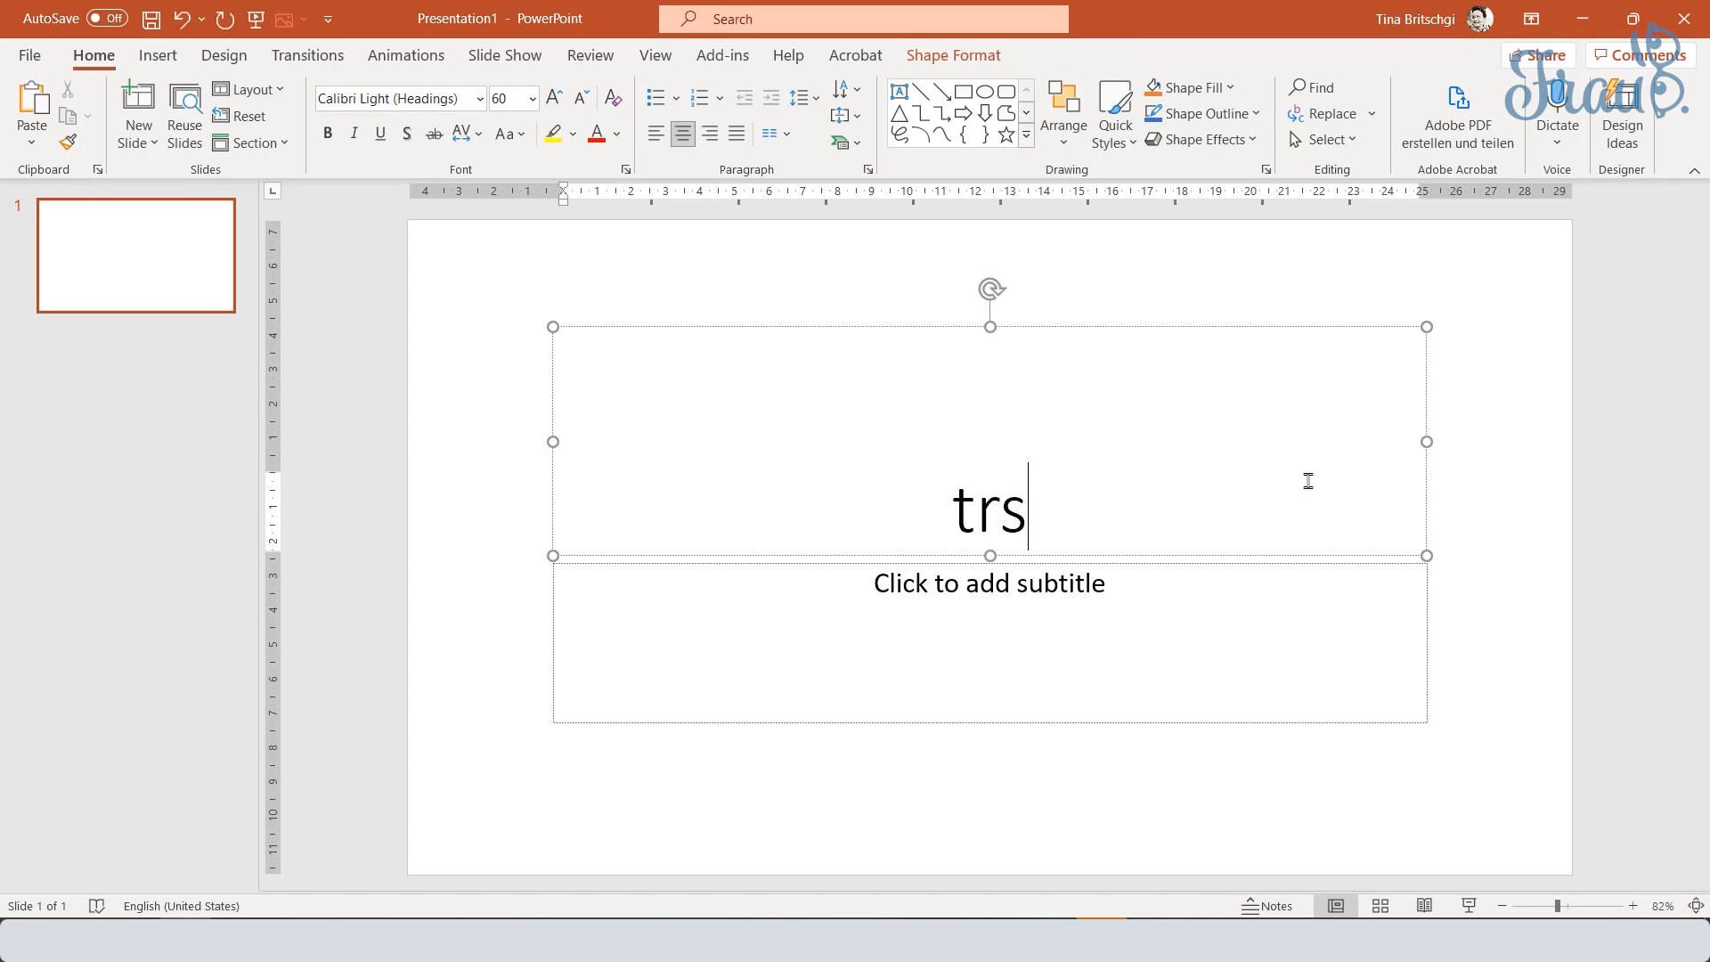
{"action": "key", "text": "BackSpace"}
{"action": "key", "text": "BackSpace"}
{"action": "key", "text": "BackSpace"}
{"action": "type", "text": "est"}
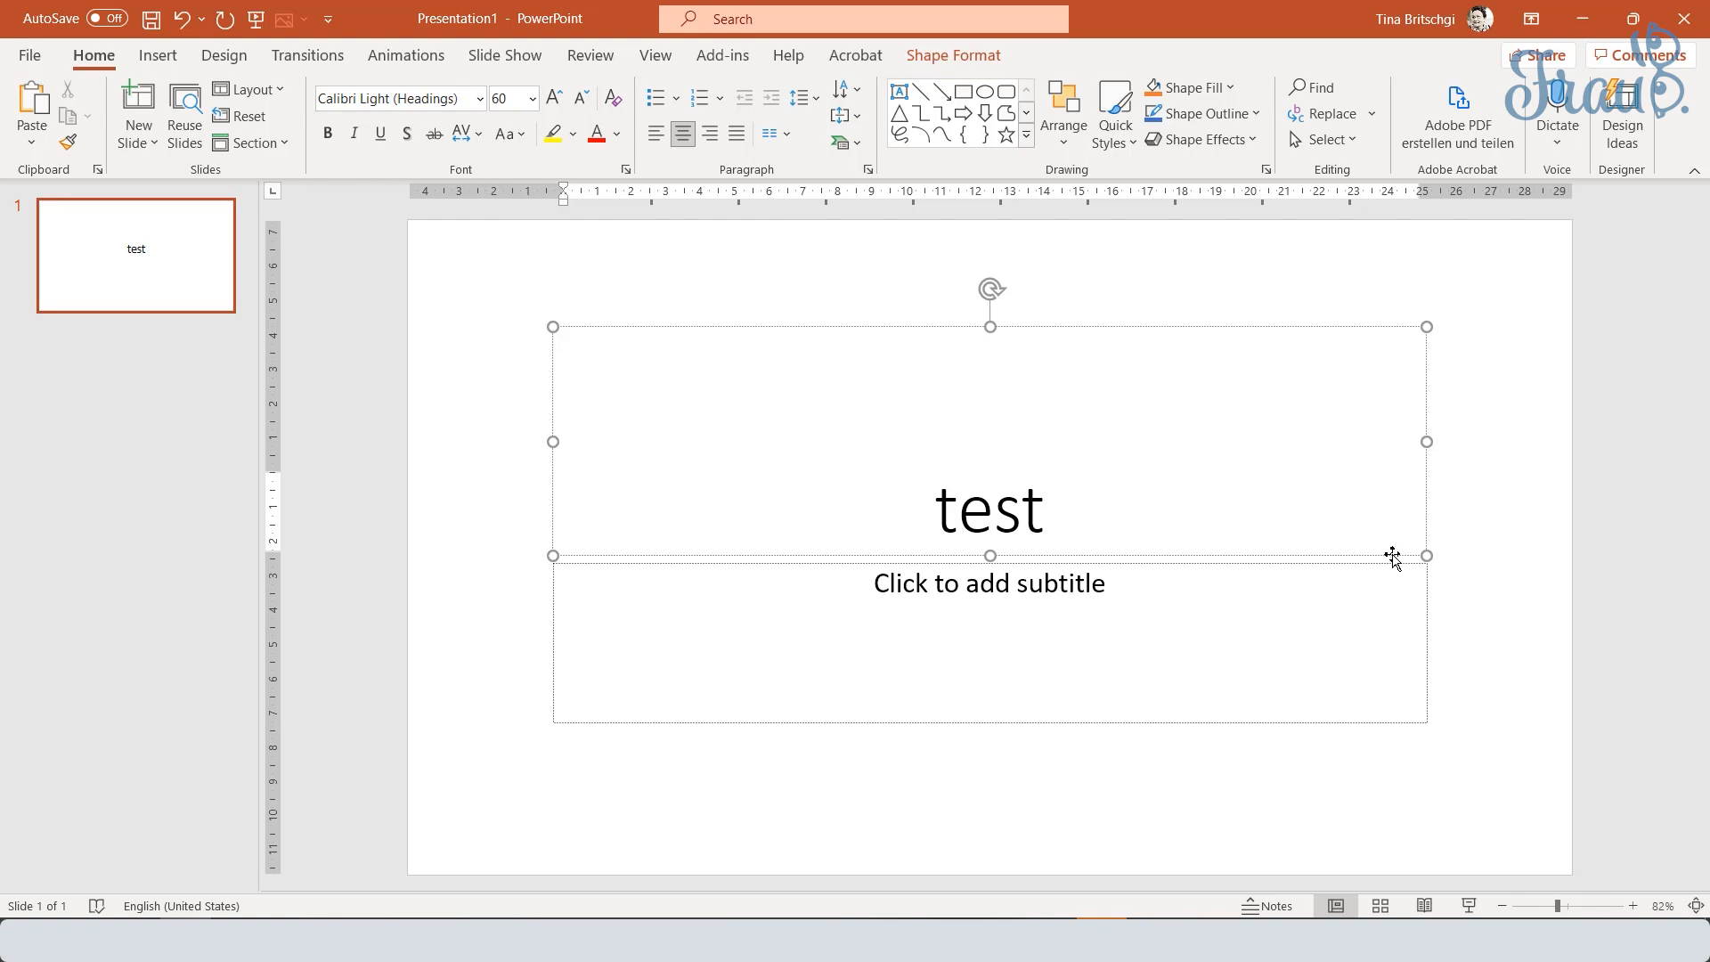
Step: Set the font of the title word test to 01 Frau B Test
{"action": "left_click", "coordinate": [994, 527]}
{"action": "left_click", "coordinate": [935, 508]}
{"action": "double_click", "coordinate": [938, 510]}
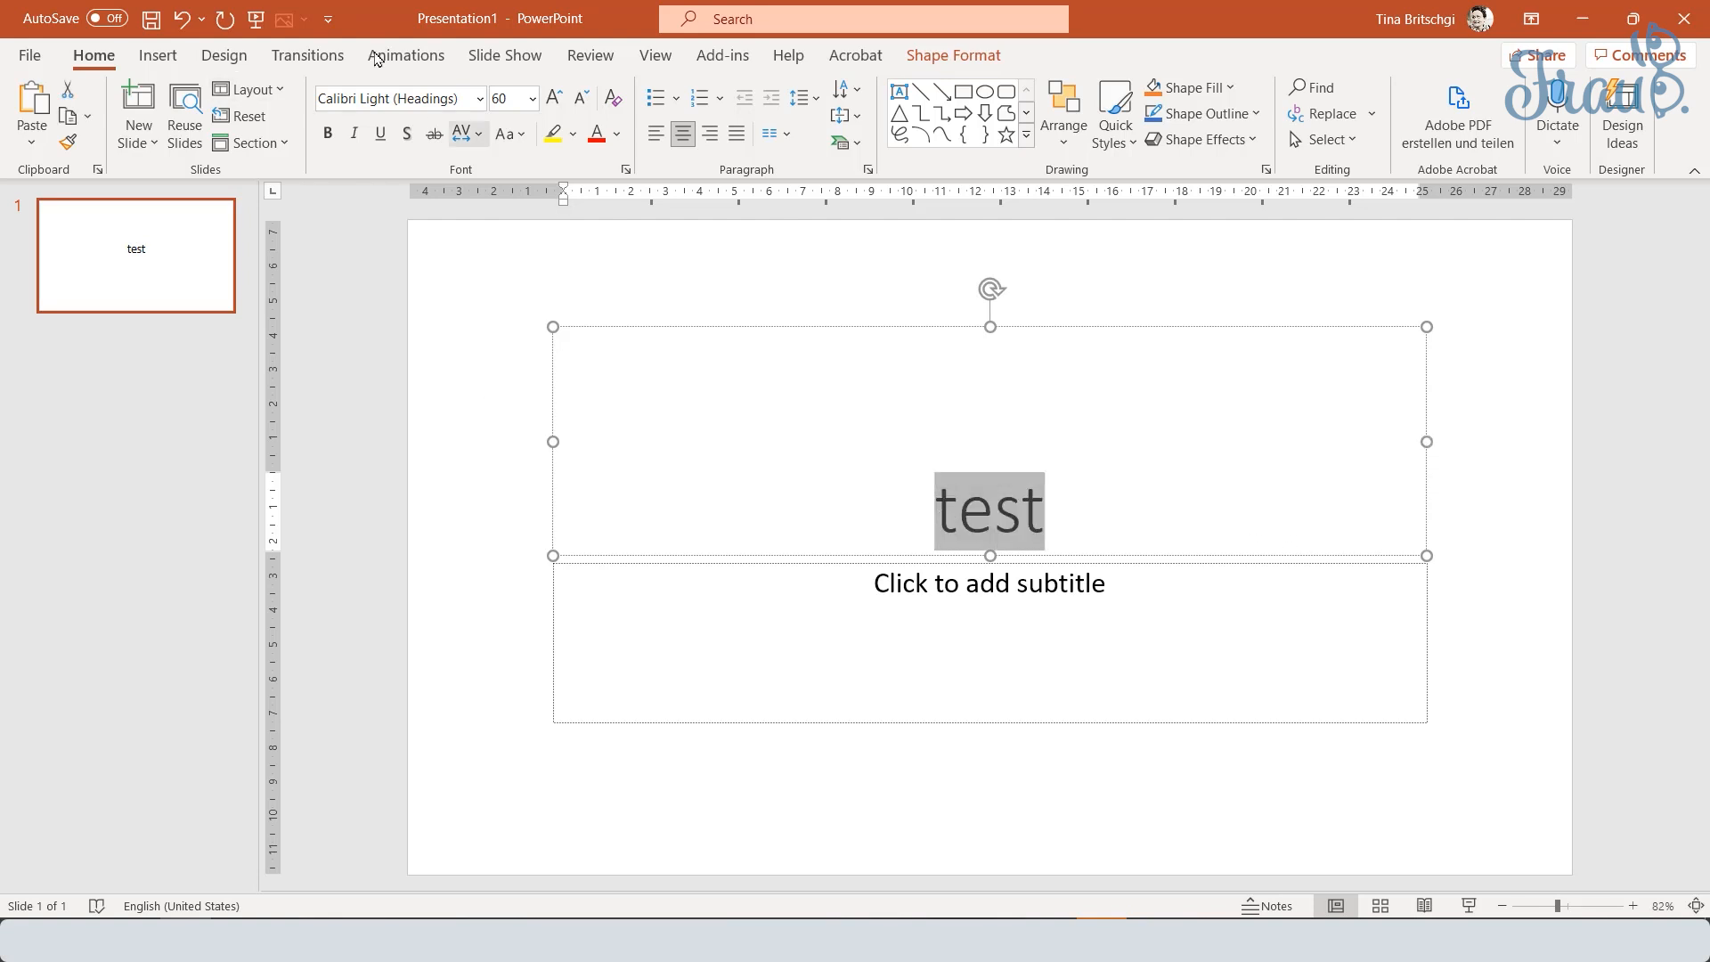
{"action": "left_click", "coordinate": [479, 99]}
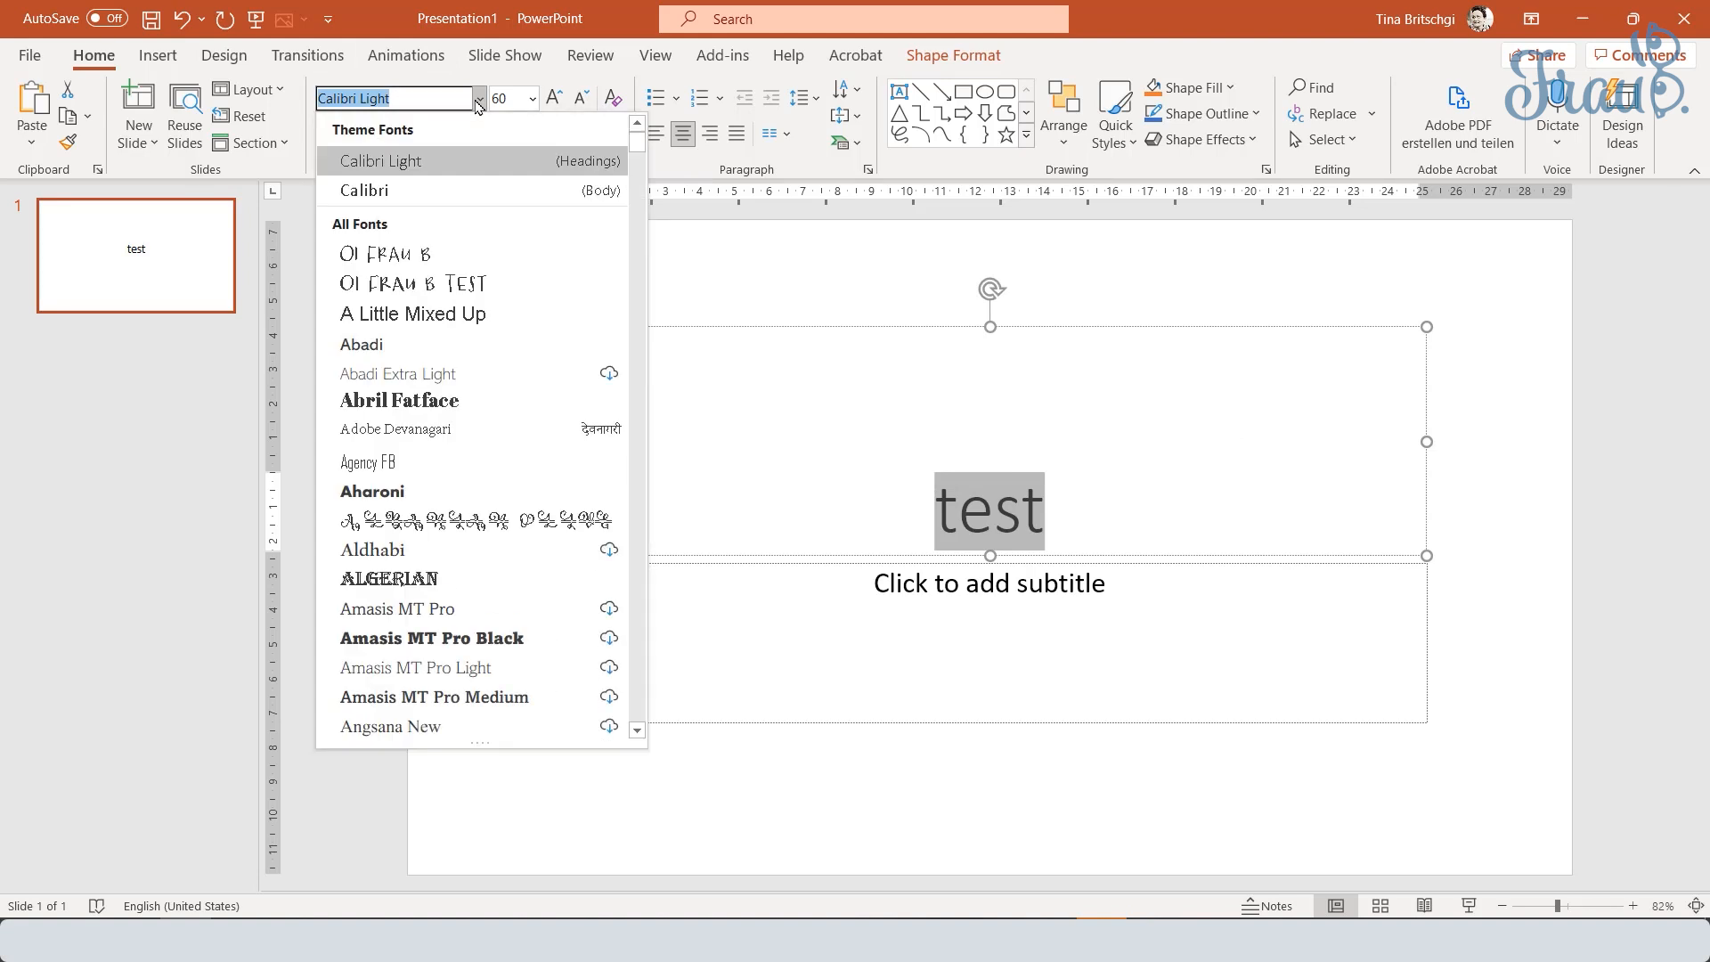
{"action": "left_click", "coordinate": [472, 286]}
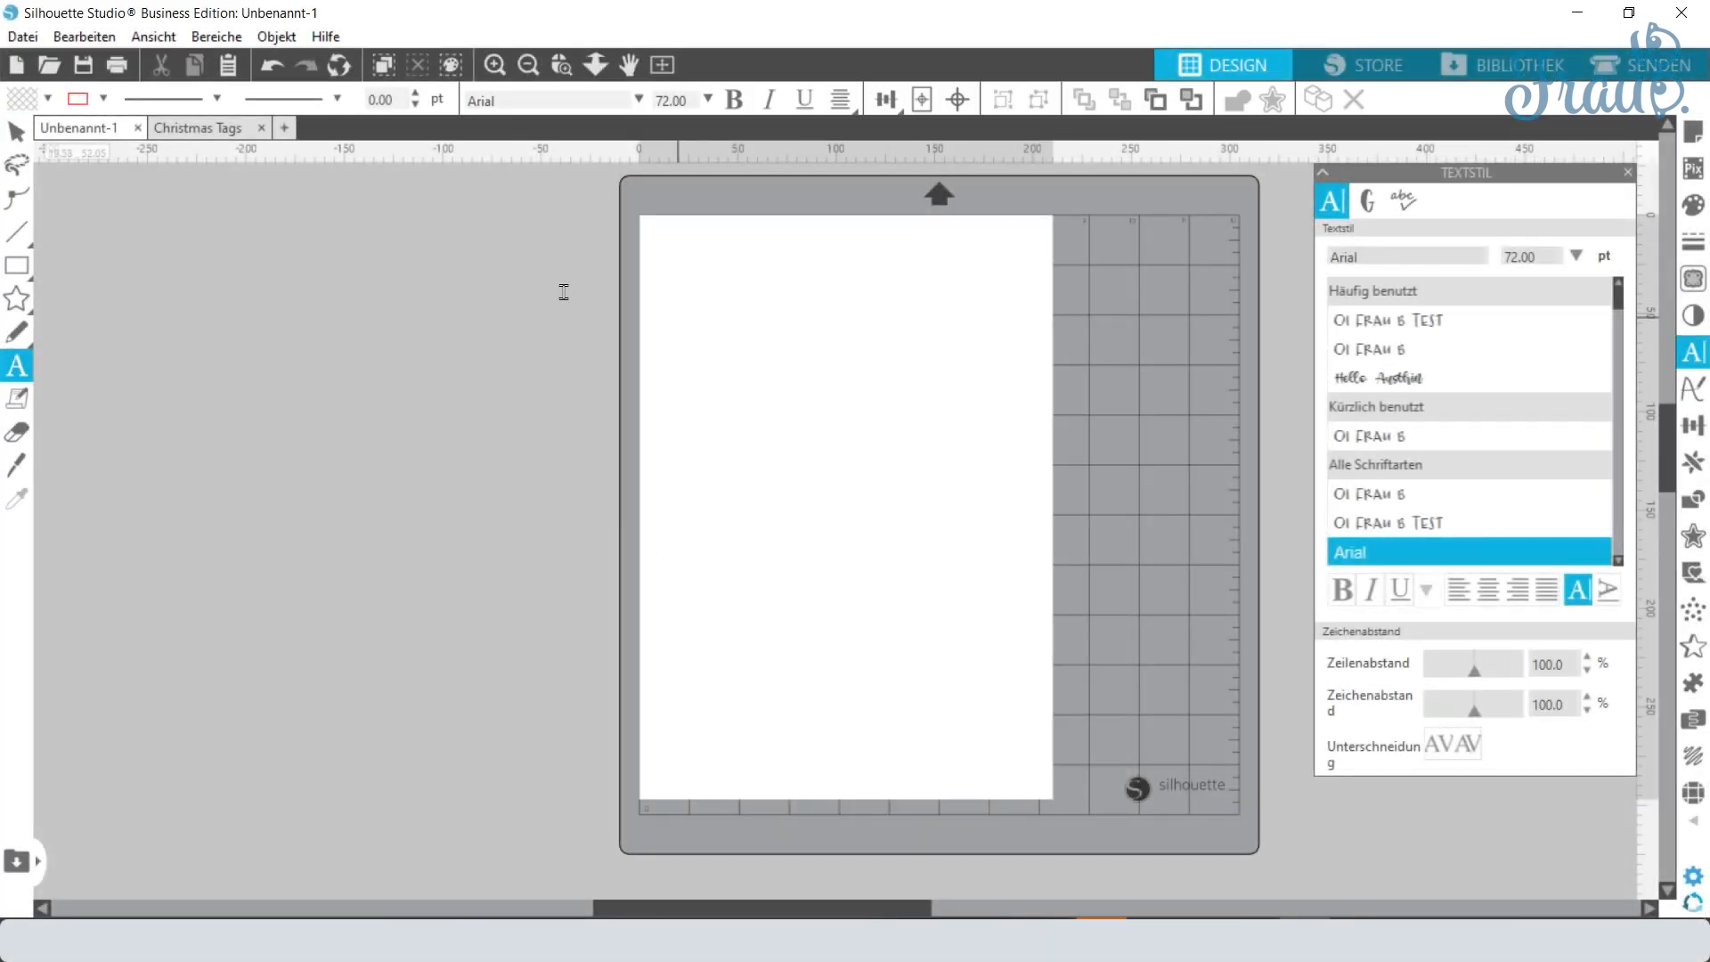
Step: Switch to Silhouette Studio and add a two-line text reading Häppy and Börsday near the upper edge of the page
{"action": "left_click", "coordinate": [669, 291]}
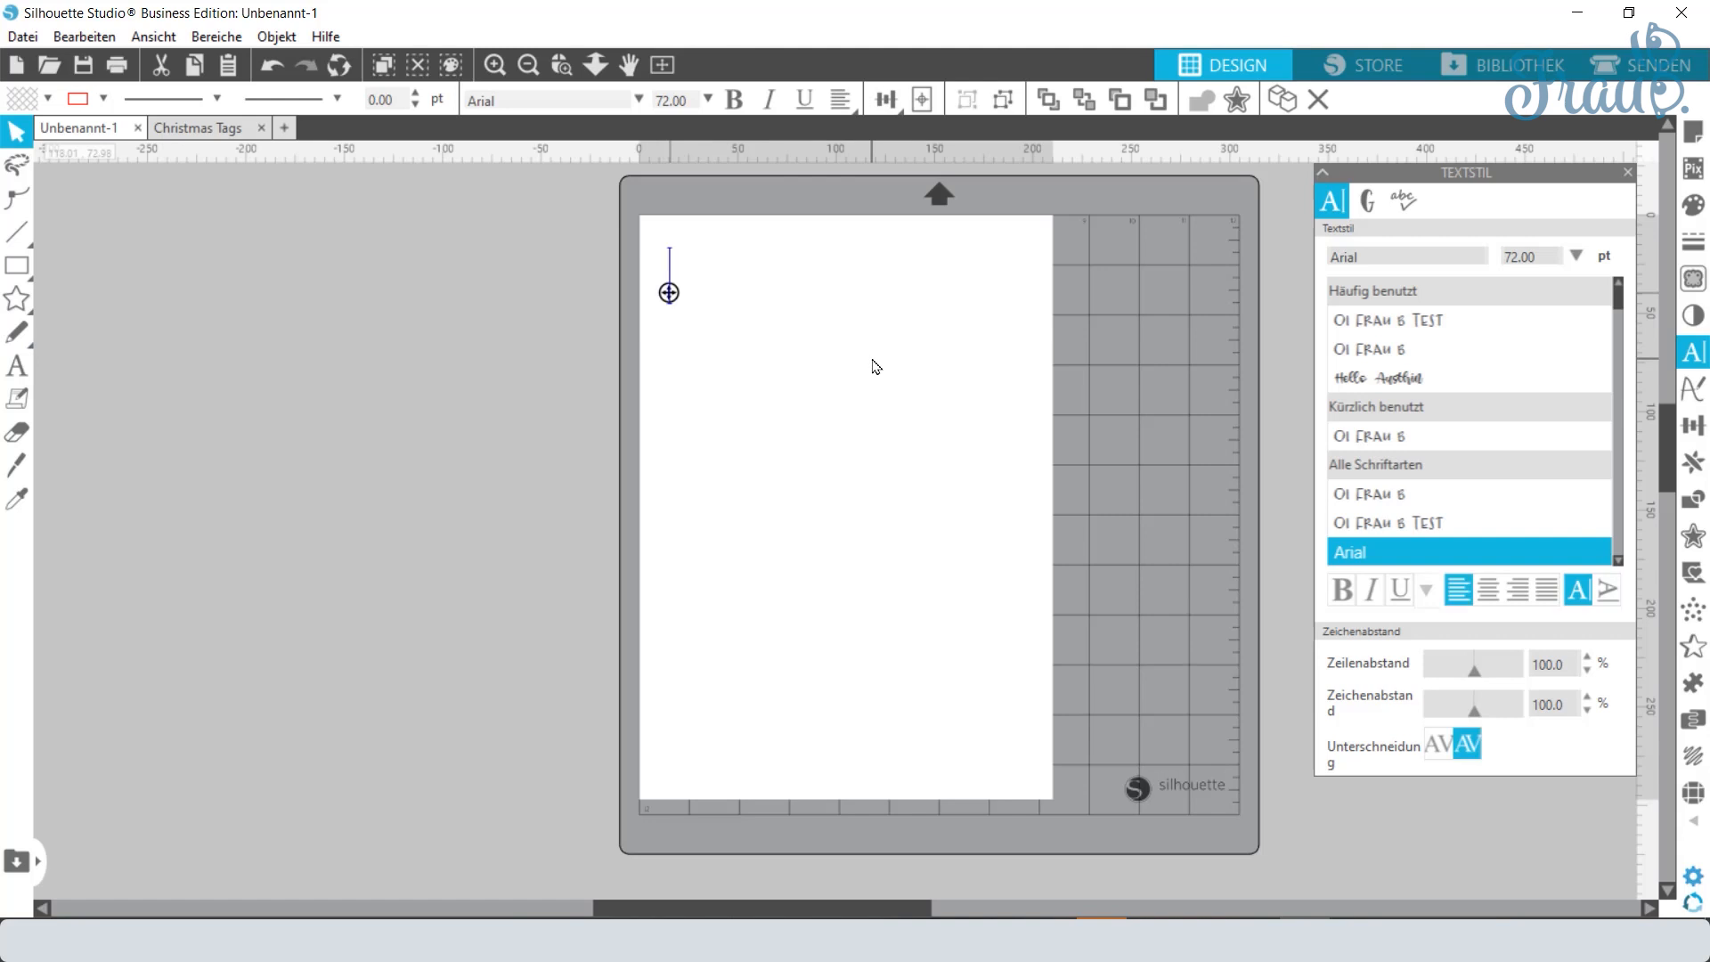
{"action": "type", "text": "Häppy"}
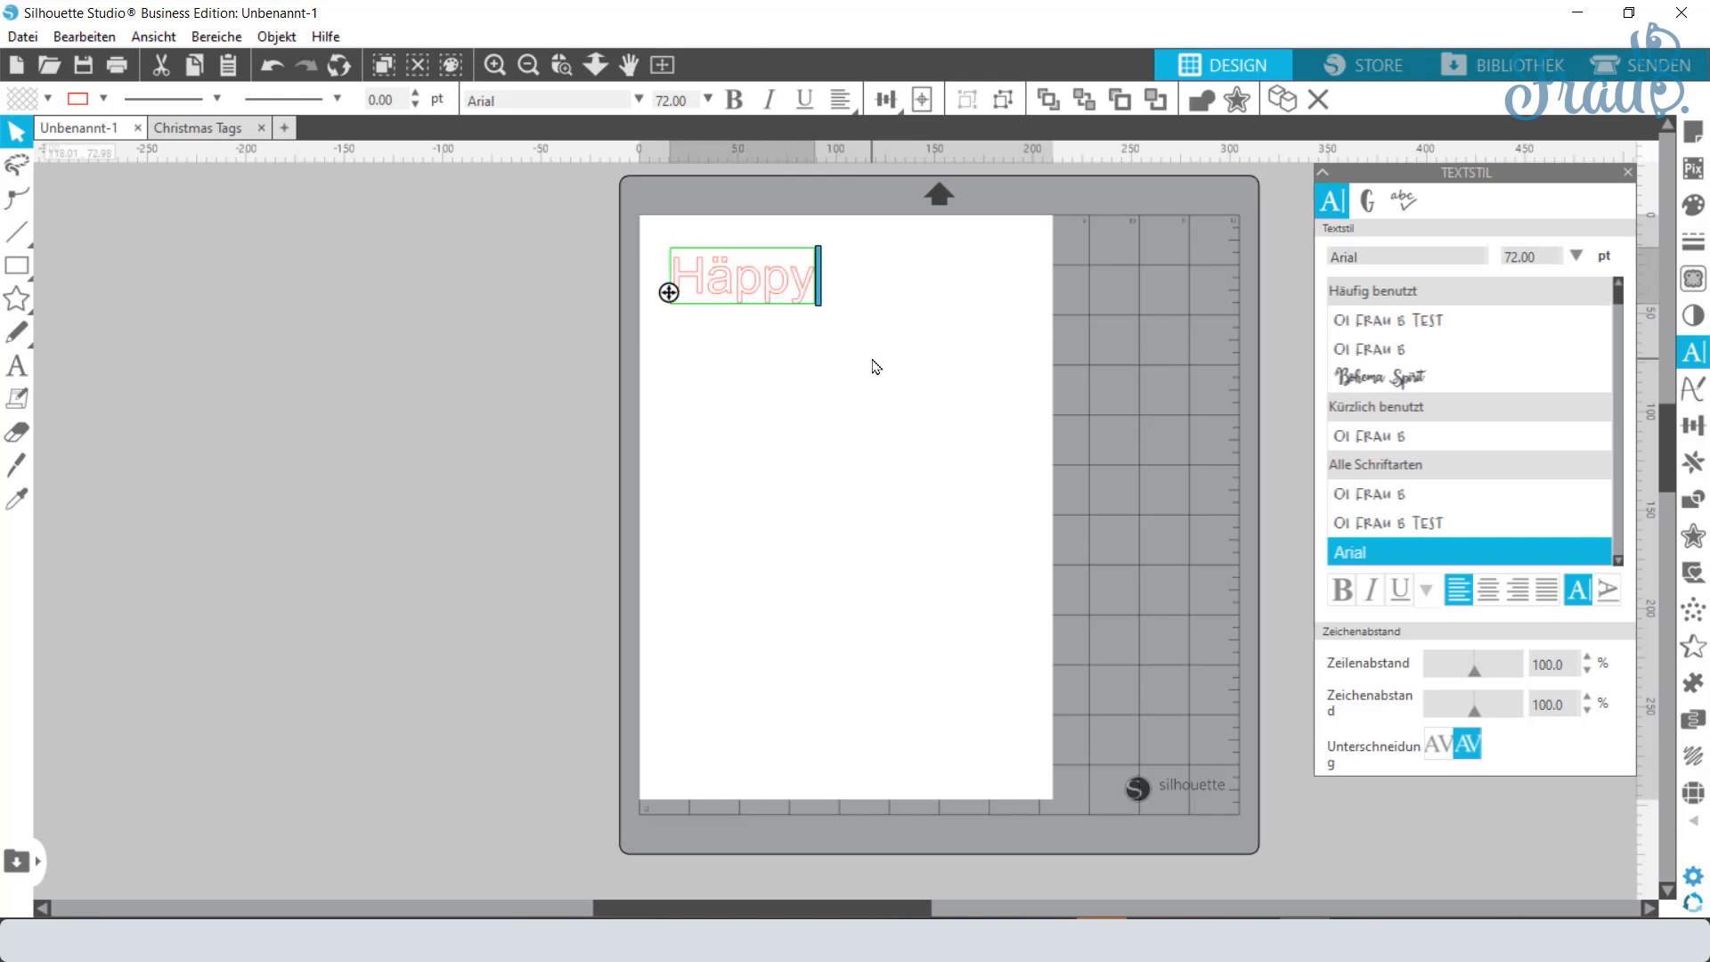
{"action": "key", "text": "Return"}
{"action": "type", "text": "Börsday"}
Step: Set the whole Häppy Börsday text to the font 01 Frau B at 144 pt
{"action": "key", "text": "ctrl+a"}
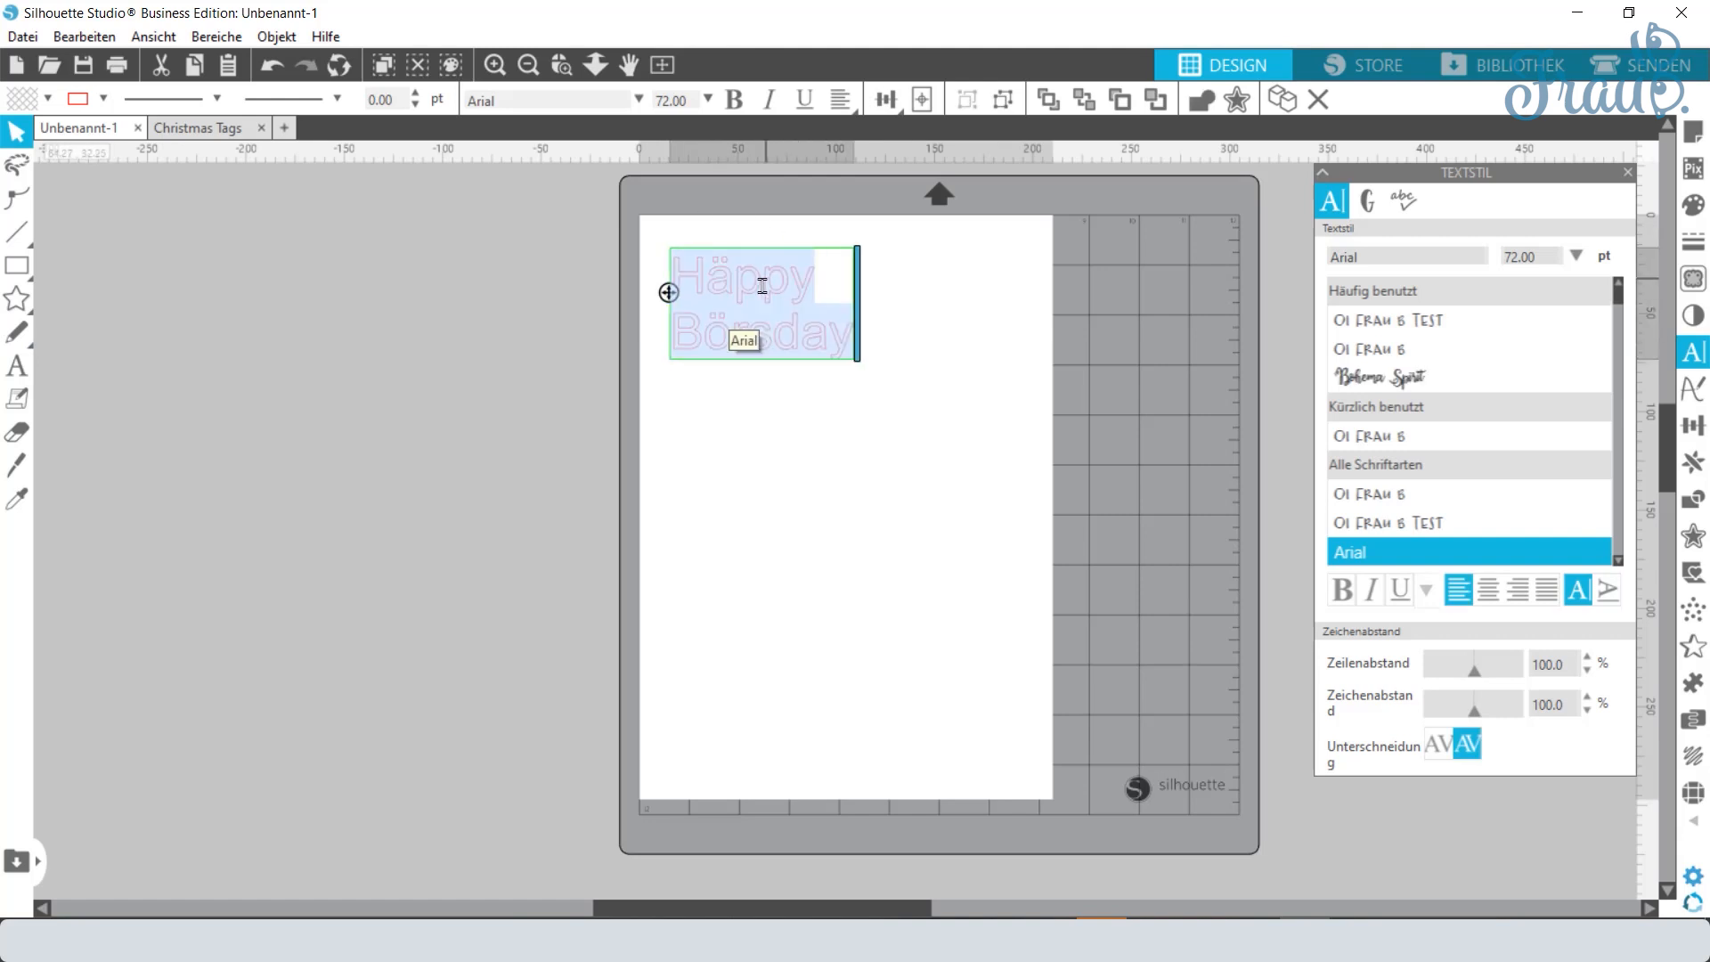
{"action": "left_click", "coordinate": [1403, 349]}
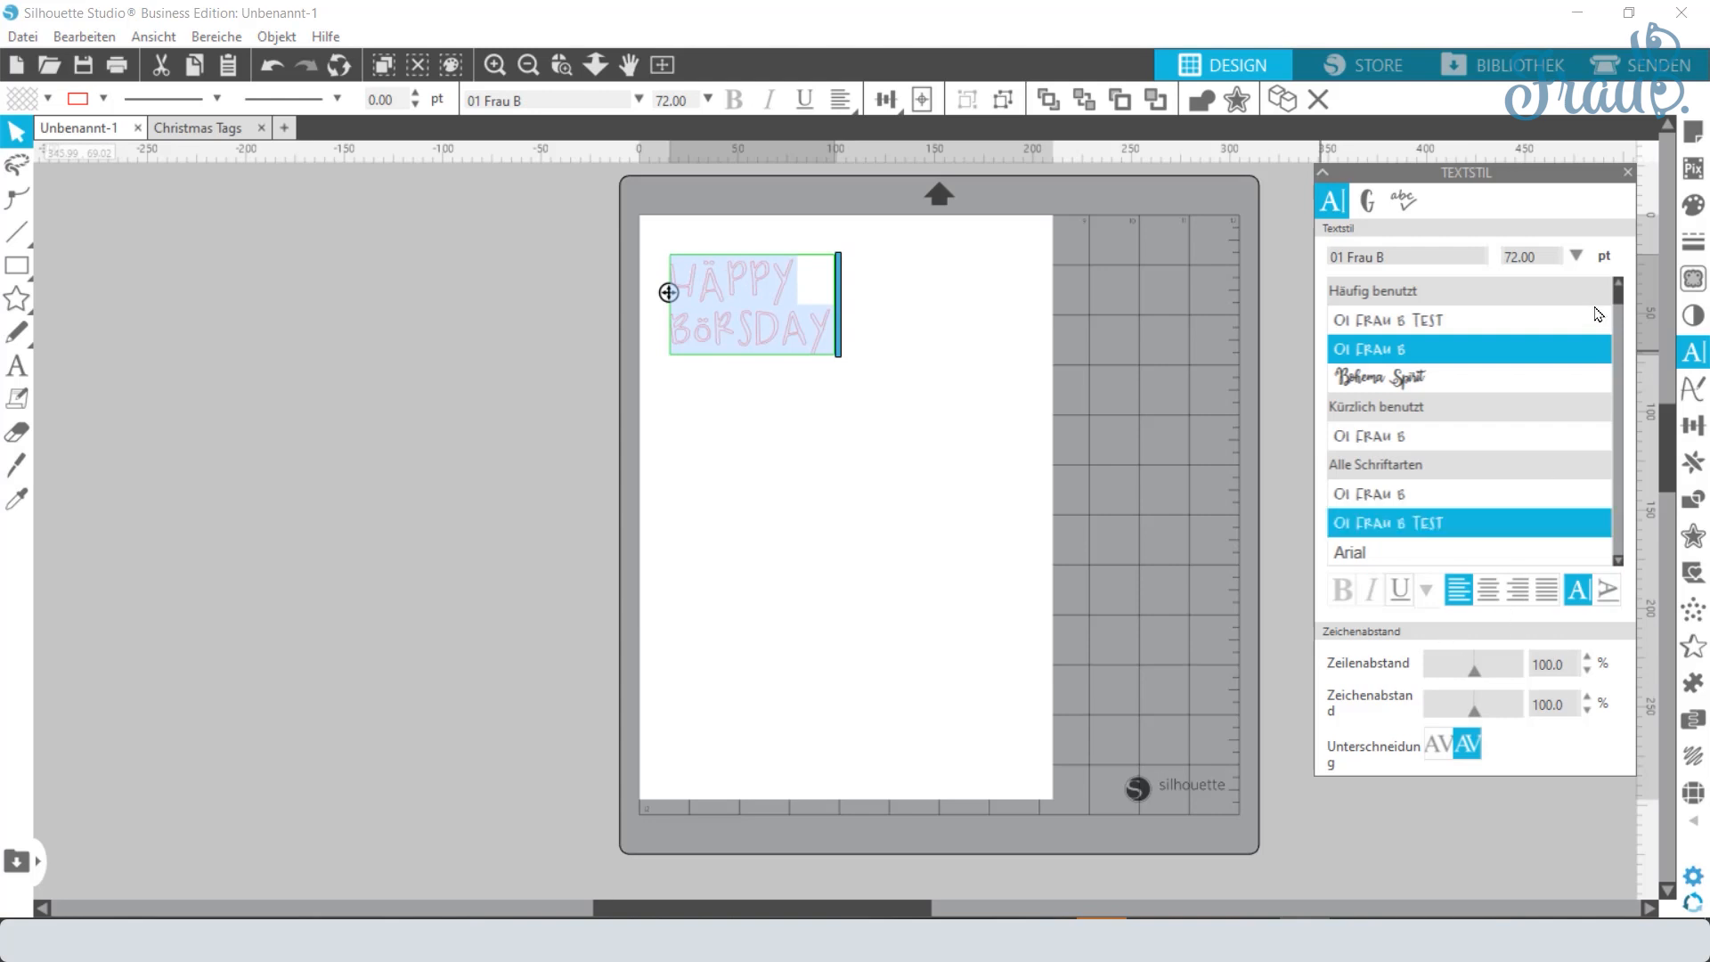
{"action": "left_click", "coordinate": [1578, 258]}
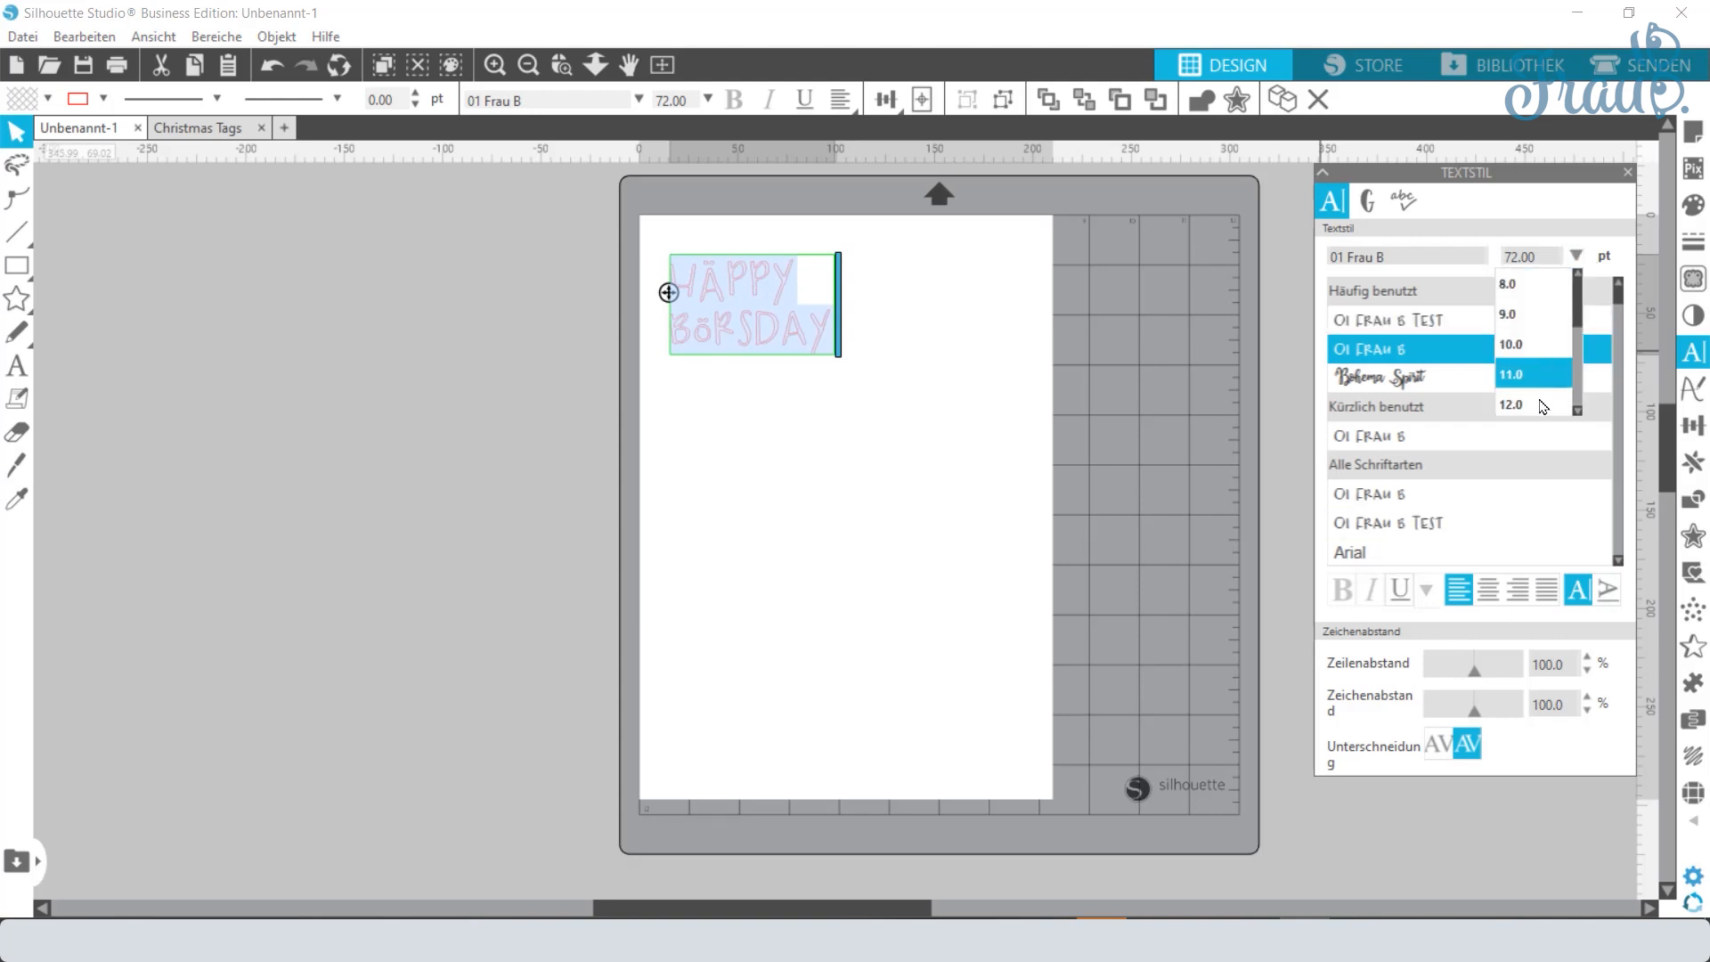
{"action": "scroll", "coordinate": [1578, 314], "scroll_direction": "down", "scroll_amount": 3}
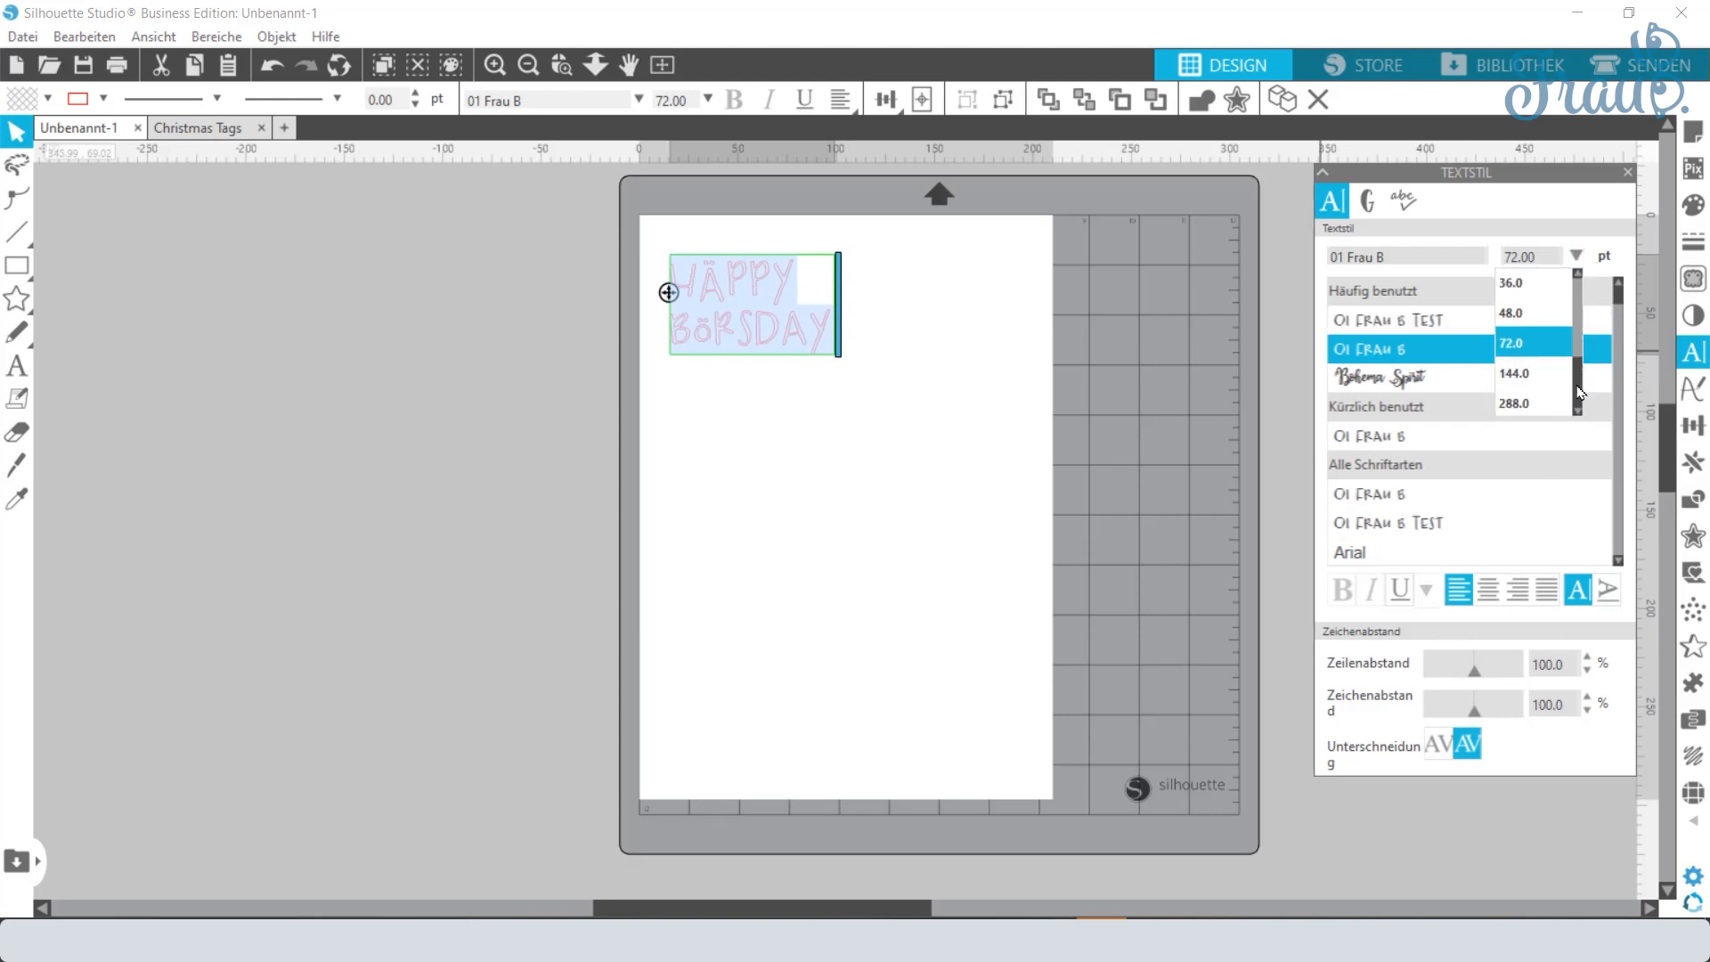
{"action": "left_click", "coordinate": [1512, 374]}
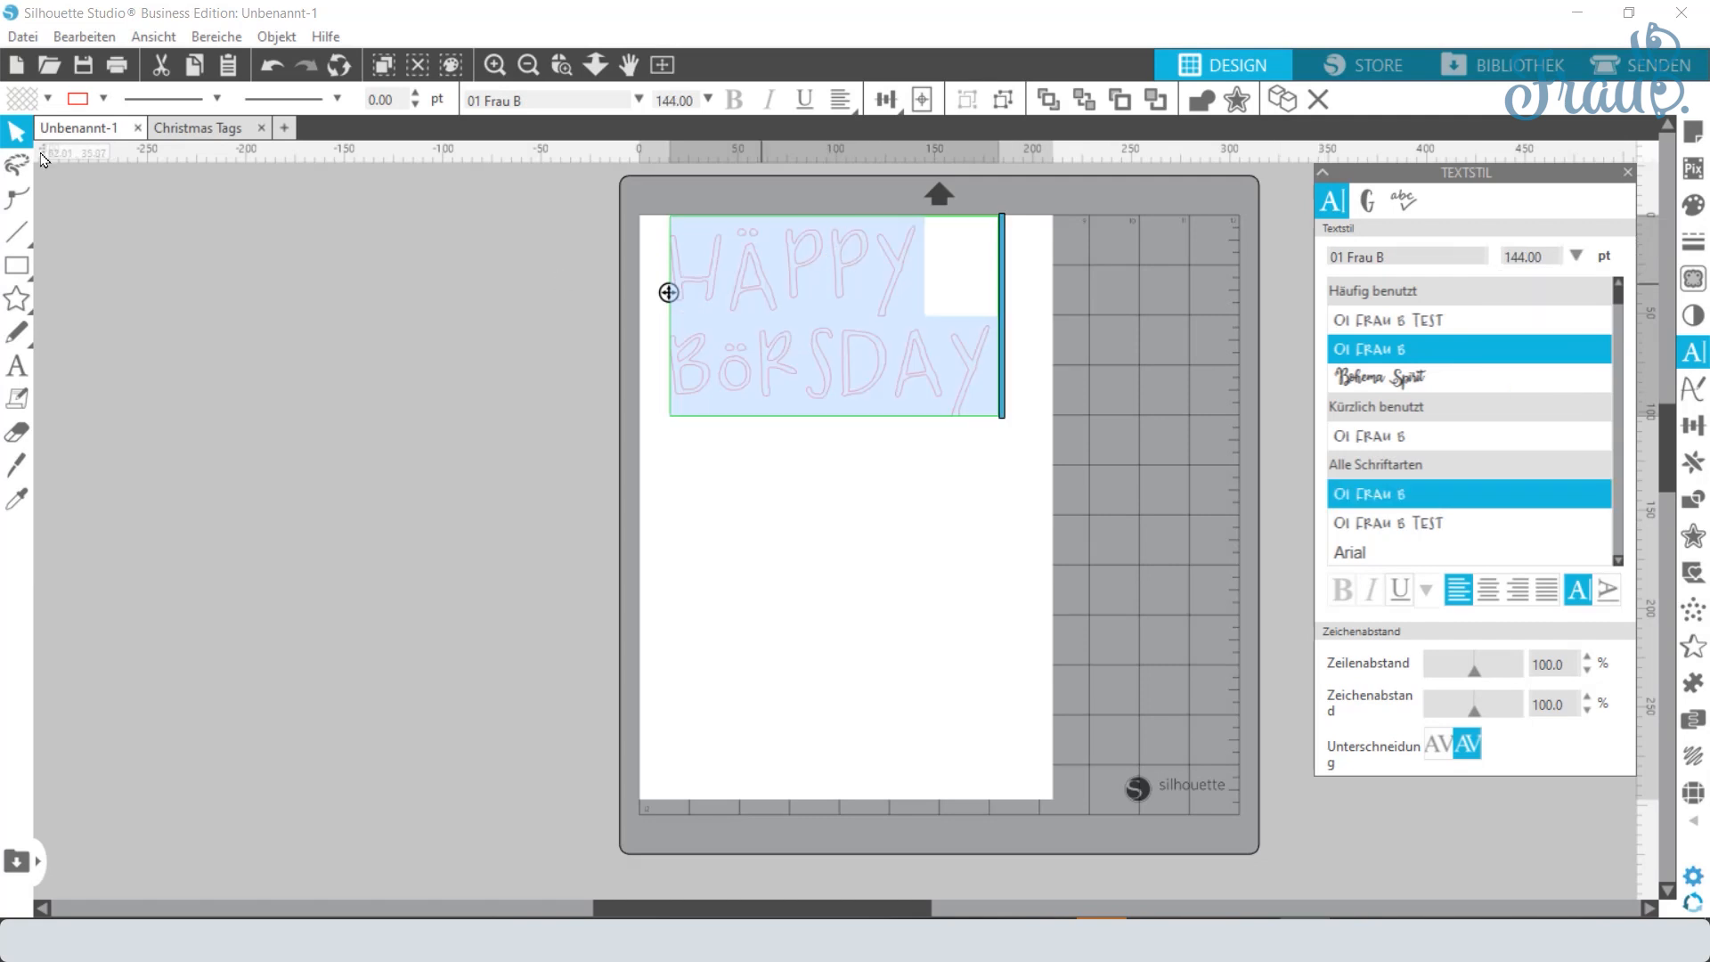
Step: Fill the Häppy Börsday text with black and make its outline colour transparent
{"action": "left_click", "coordinate": [48, 105]}
{"action": "left_click", "coordinate": [27, 129]}
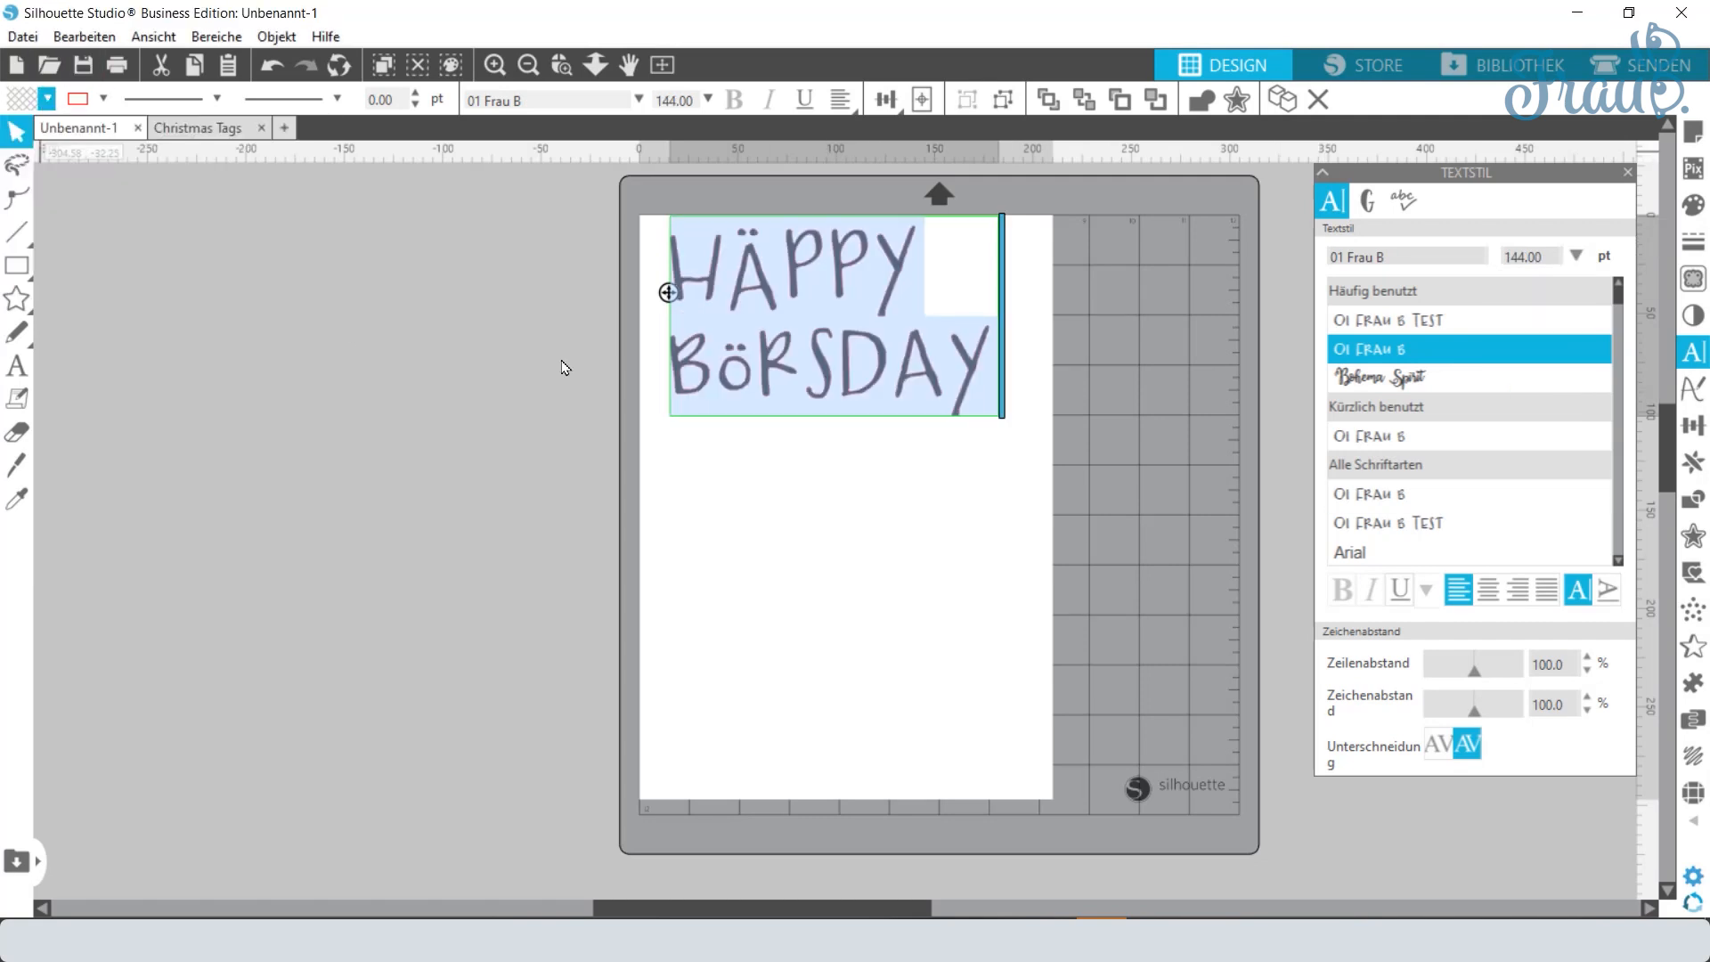
{"action": "left_click", "coordinate": [104, 99]}
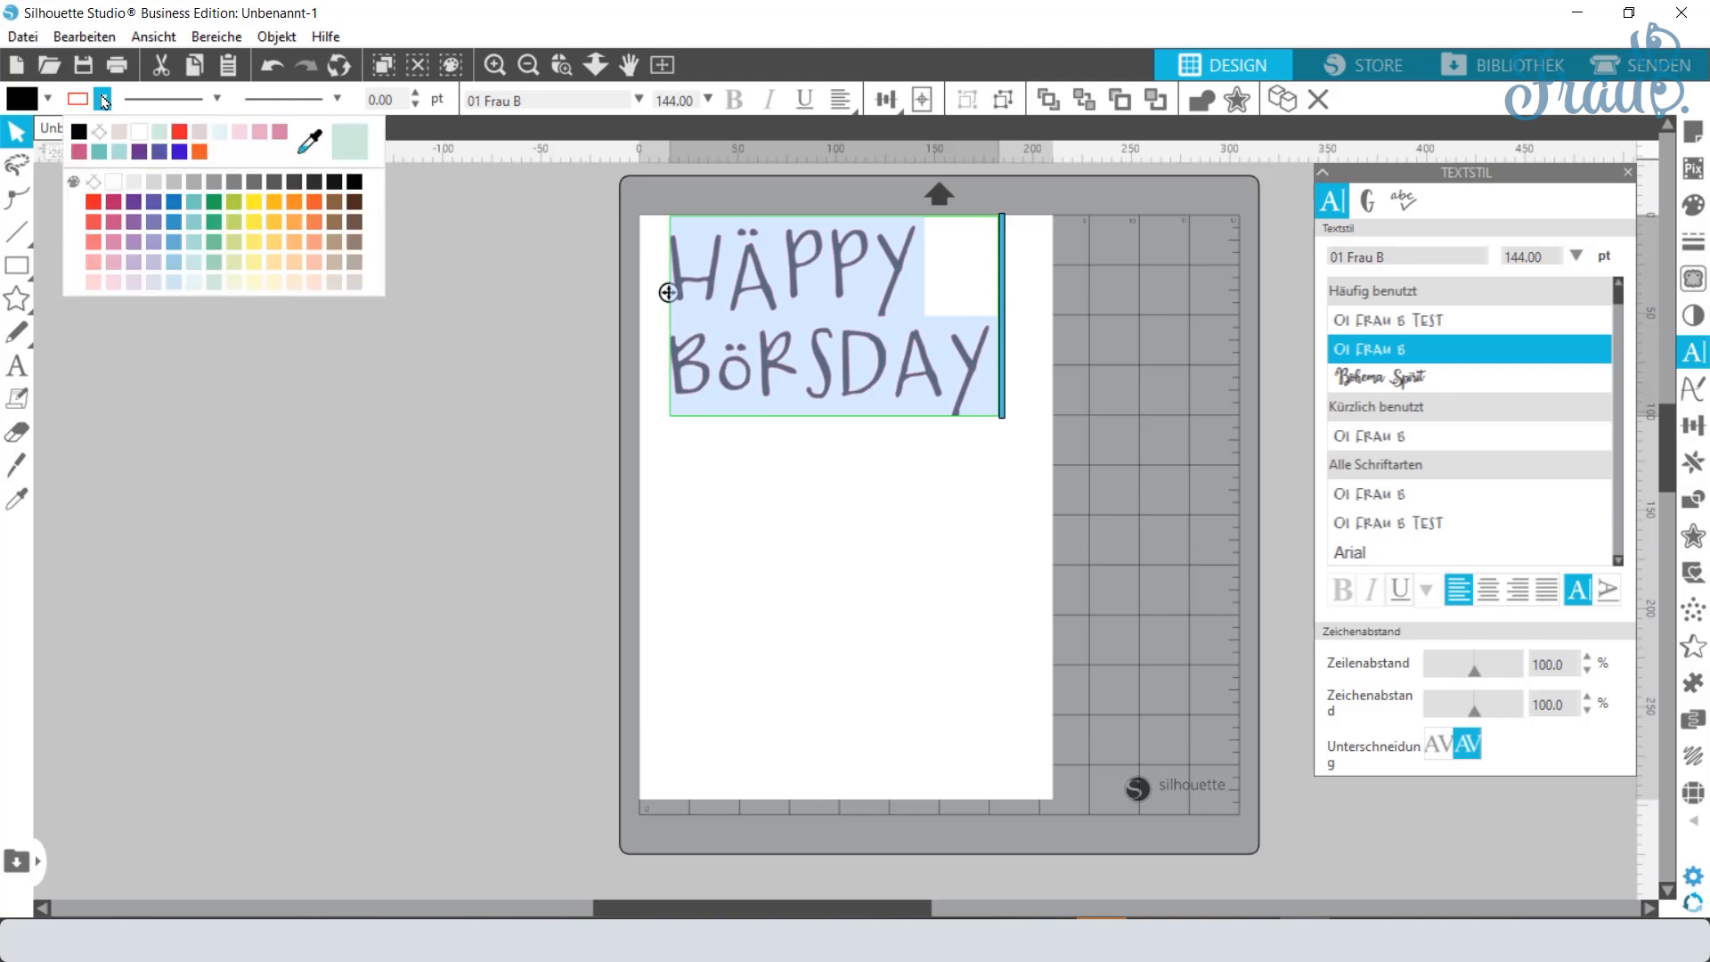
{"action": "left_click", "coordinate": [105, 133]}
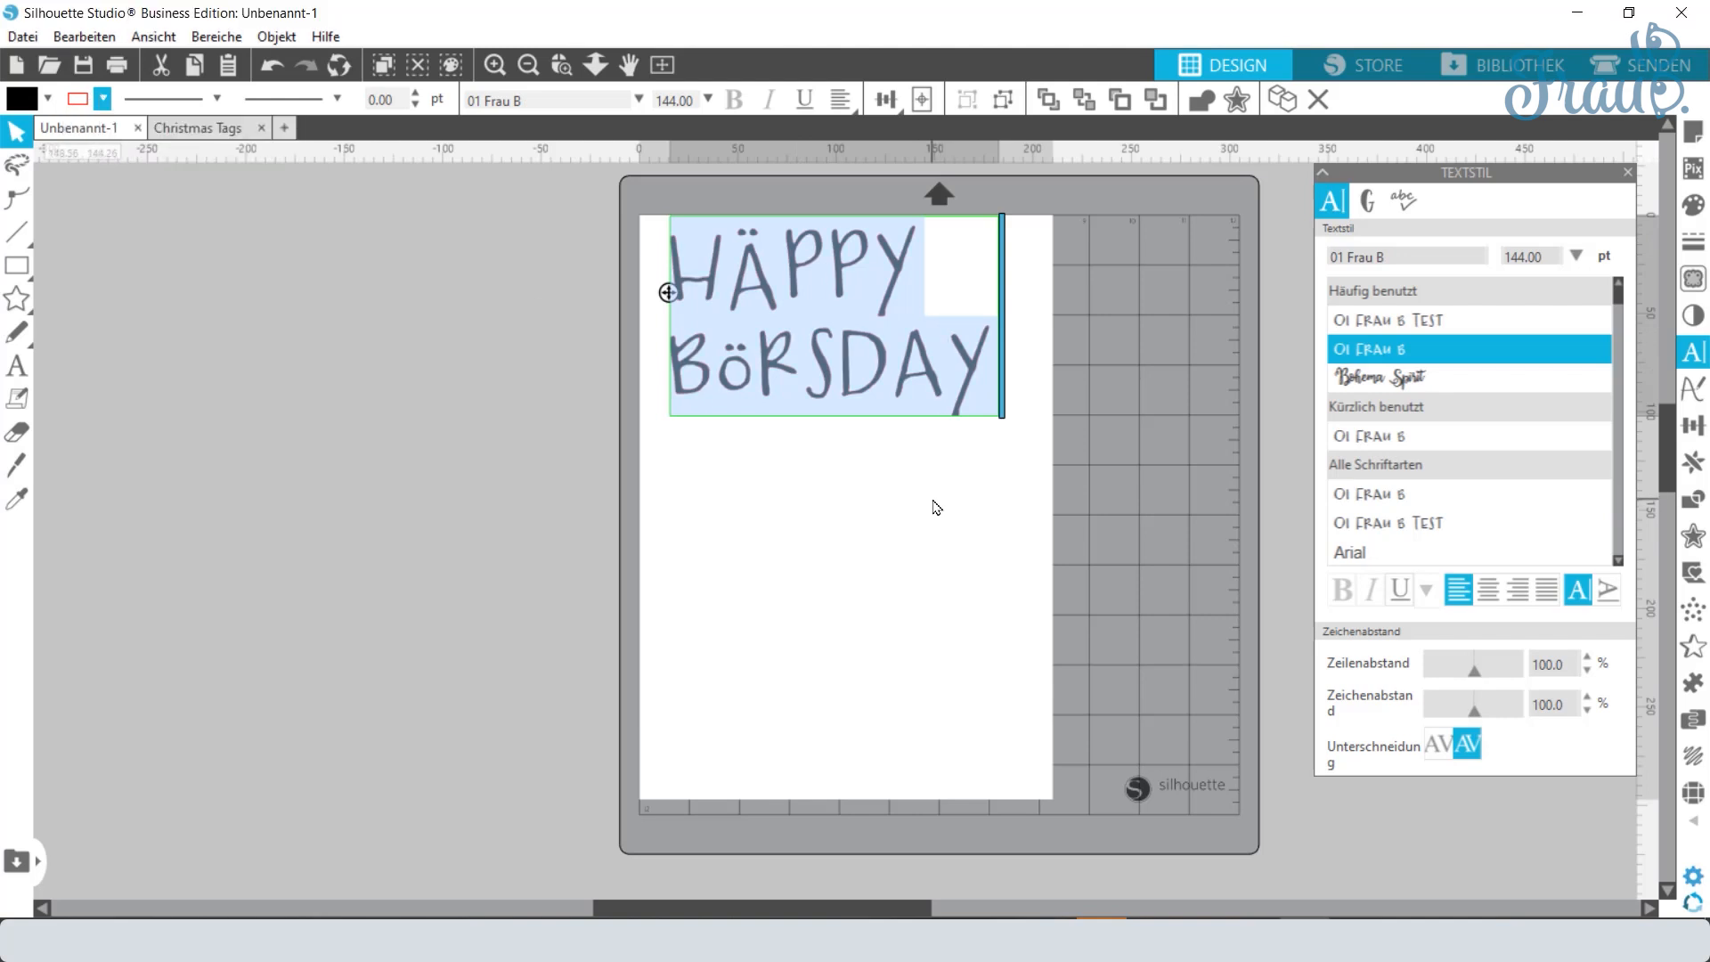
Step: Centre-align the two text lines and move the text a little further down the page
{"action": "left_click", "coordinate": [1487, 588]}
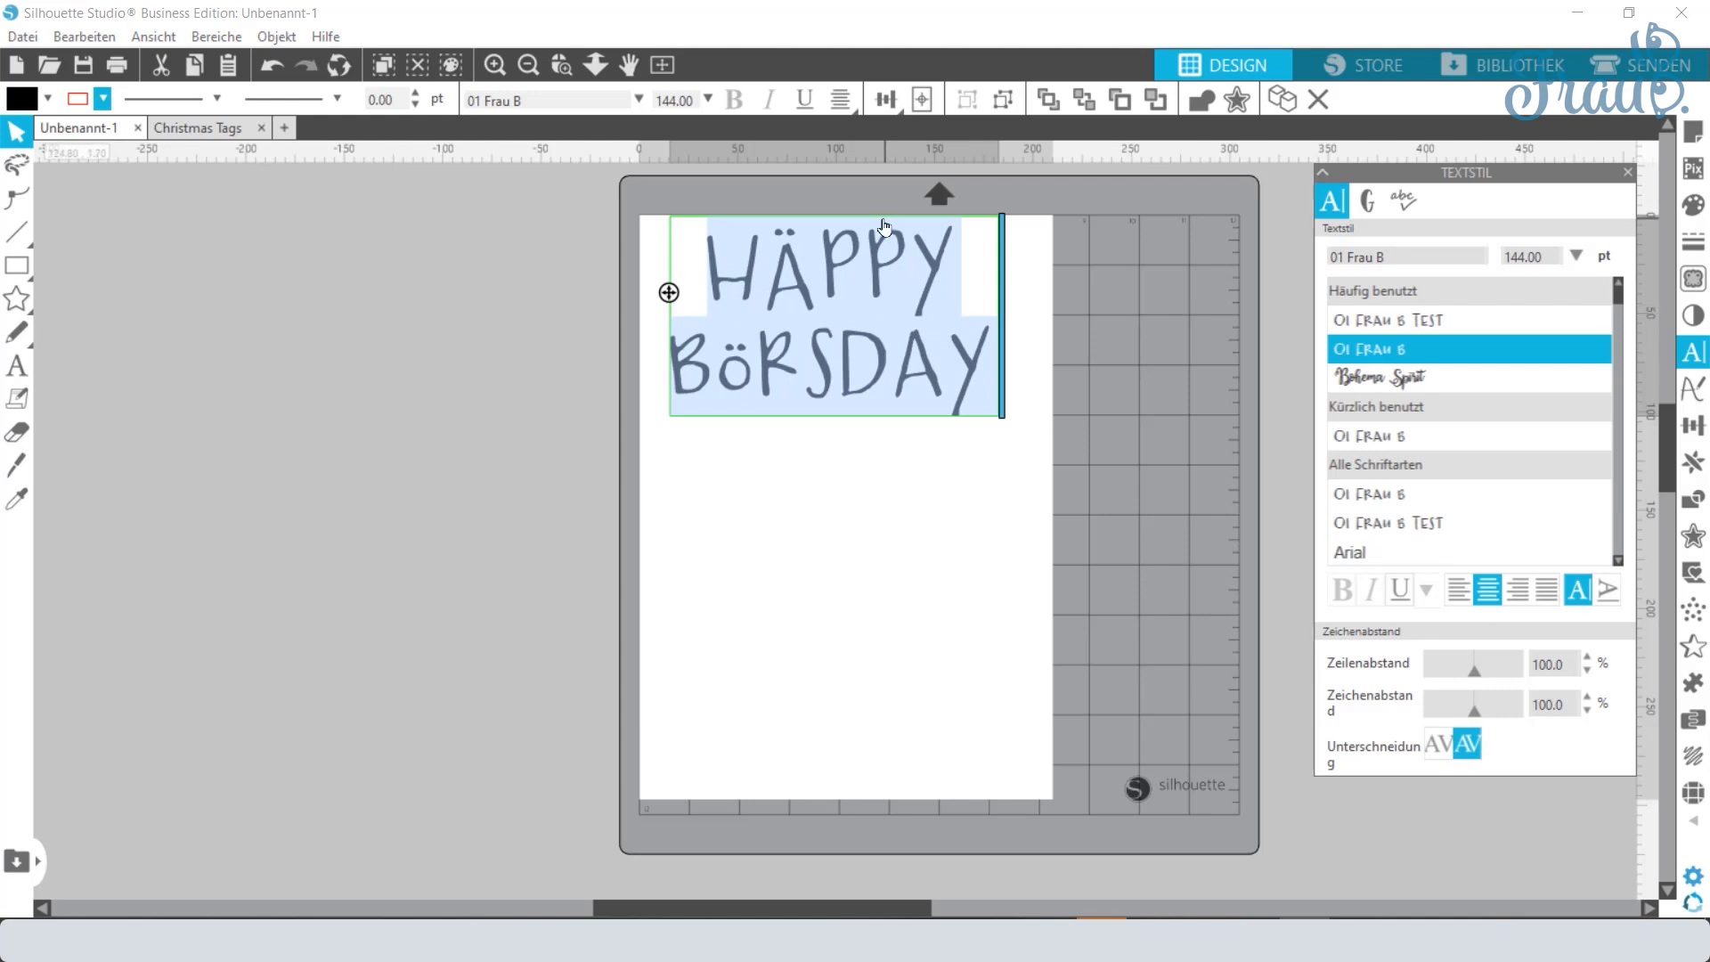
{"action": "left_click_drag", "start_coordinate": [884, 223], "coordinate": [886, 301]}
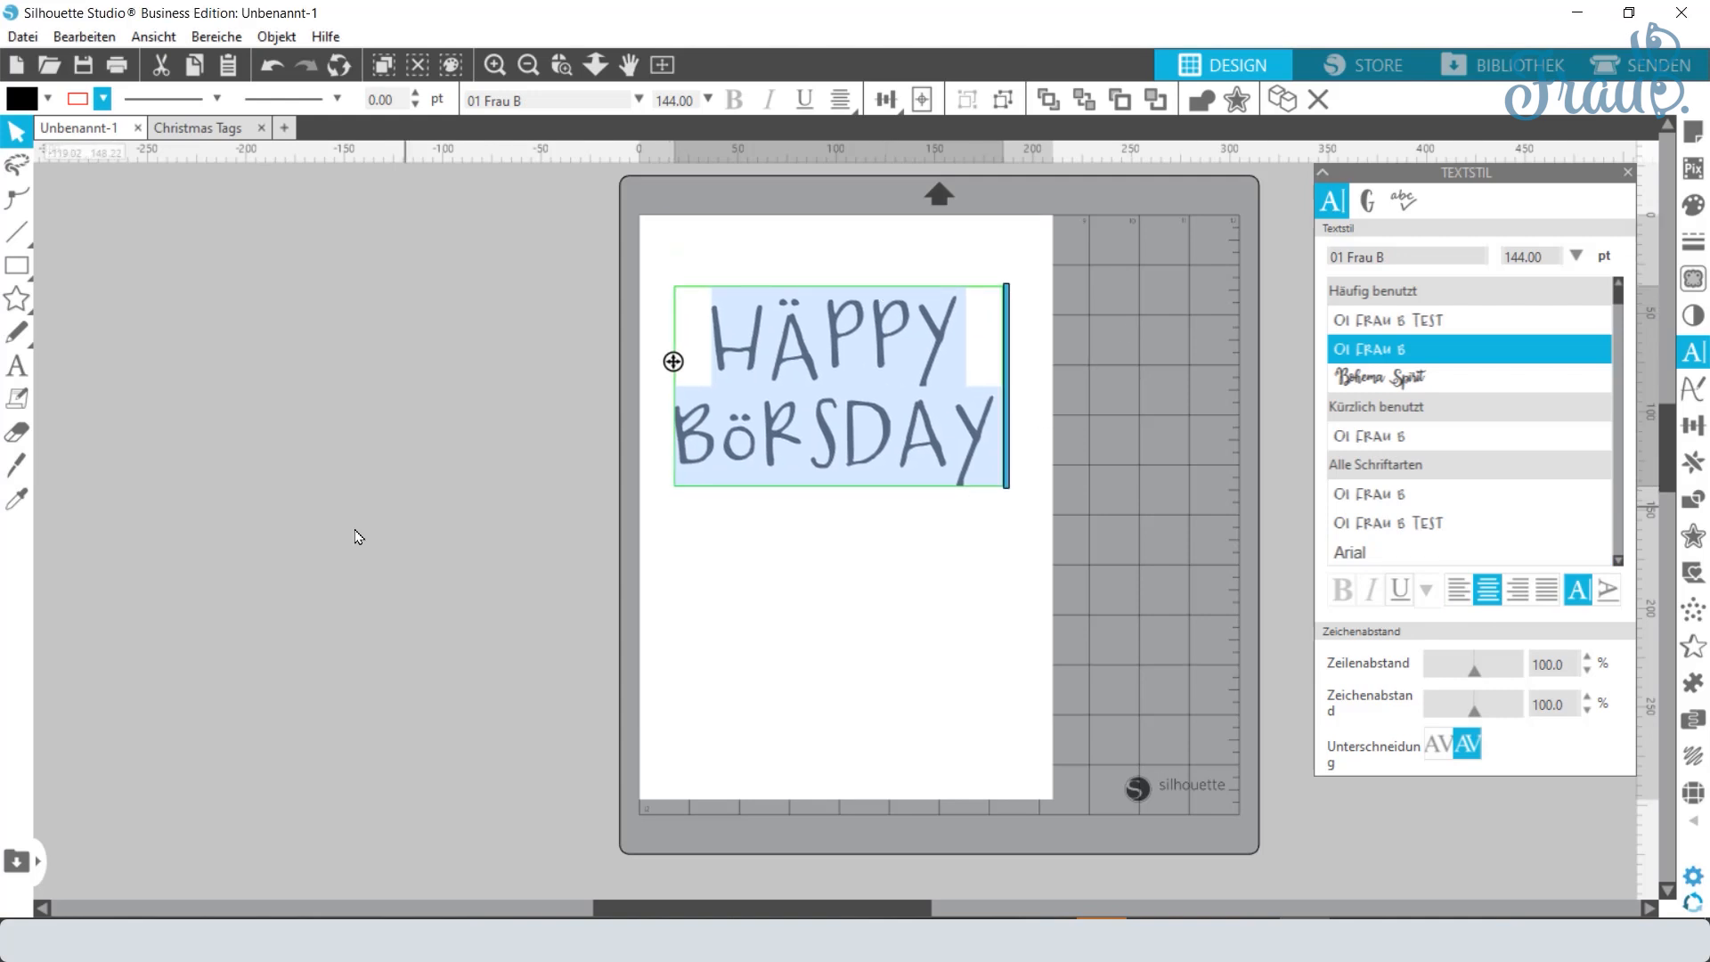
{"action": "left_click", "coordinate": [434, 463]}
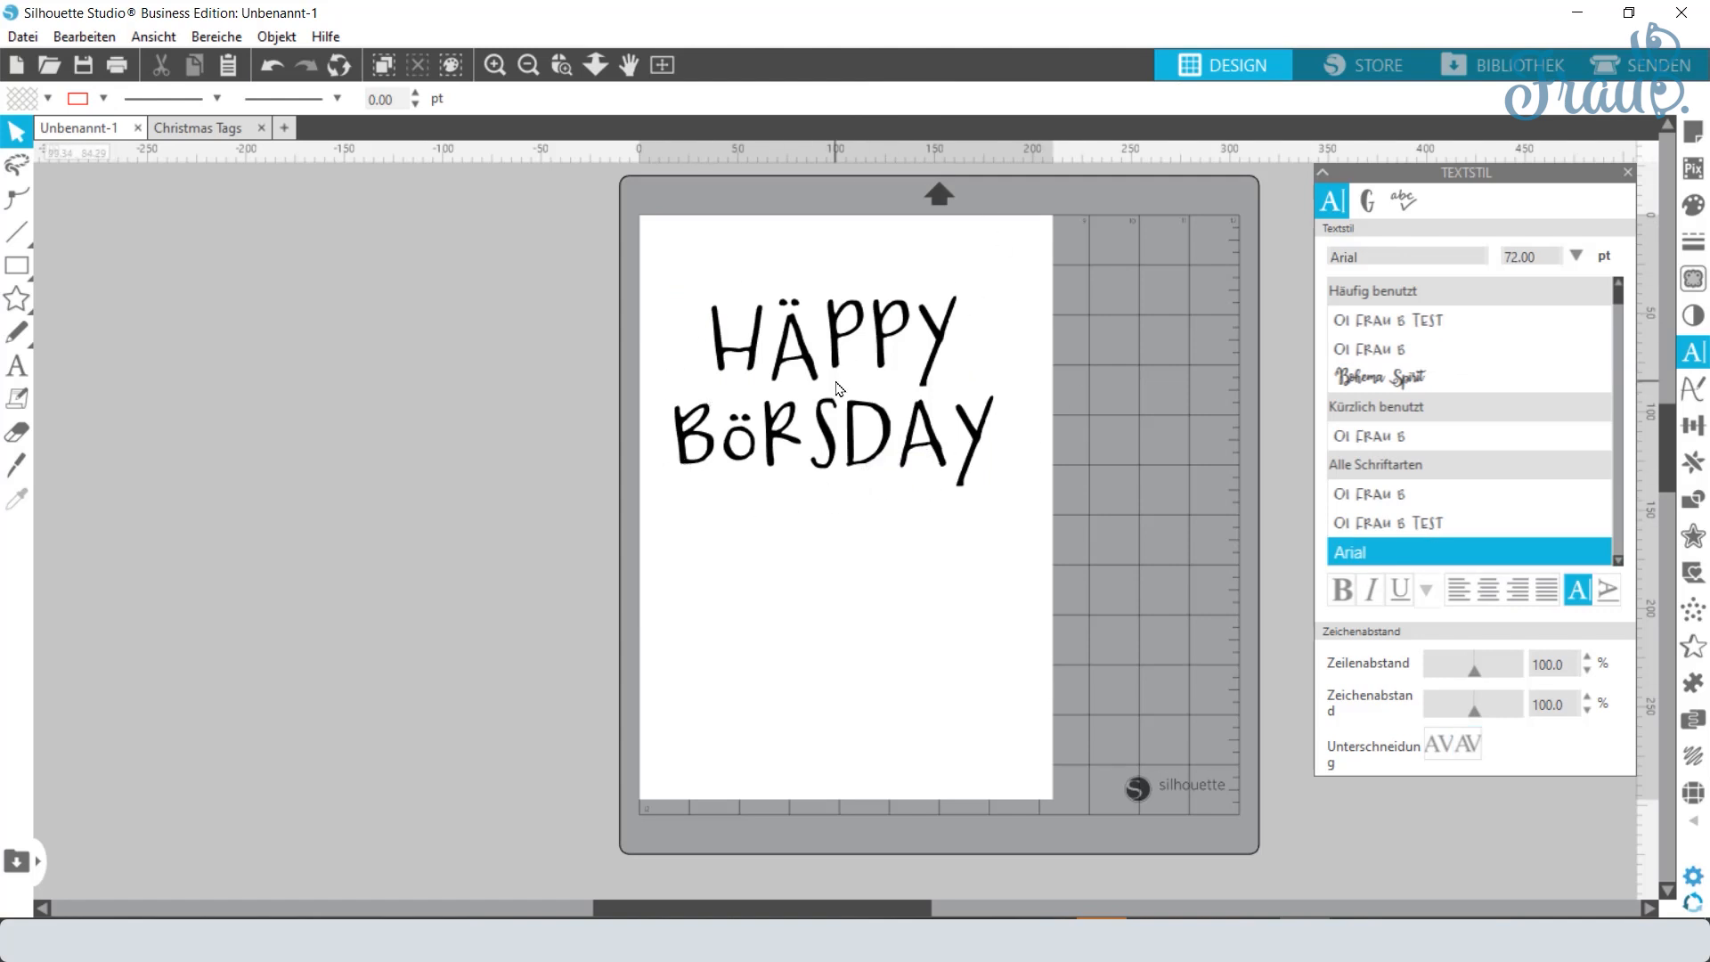
Step: Set the line spacing of the whole Häppy Börsday text to 120% and its character spacing to 95%
{"action": "left_click", "coordinate": [720, 354]}
{"action": "left_click_drag", "start_coordinate": [720, 353], "coordinate": [1075, 432]}
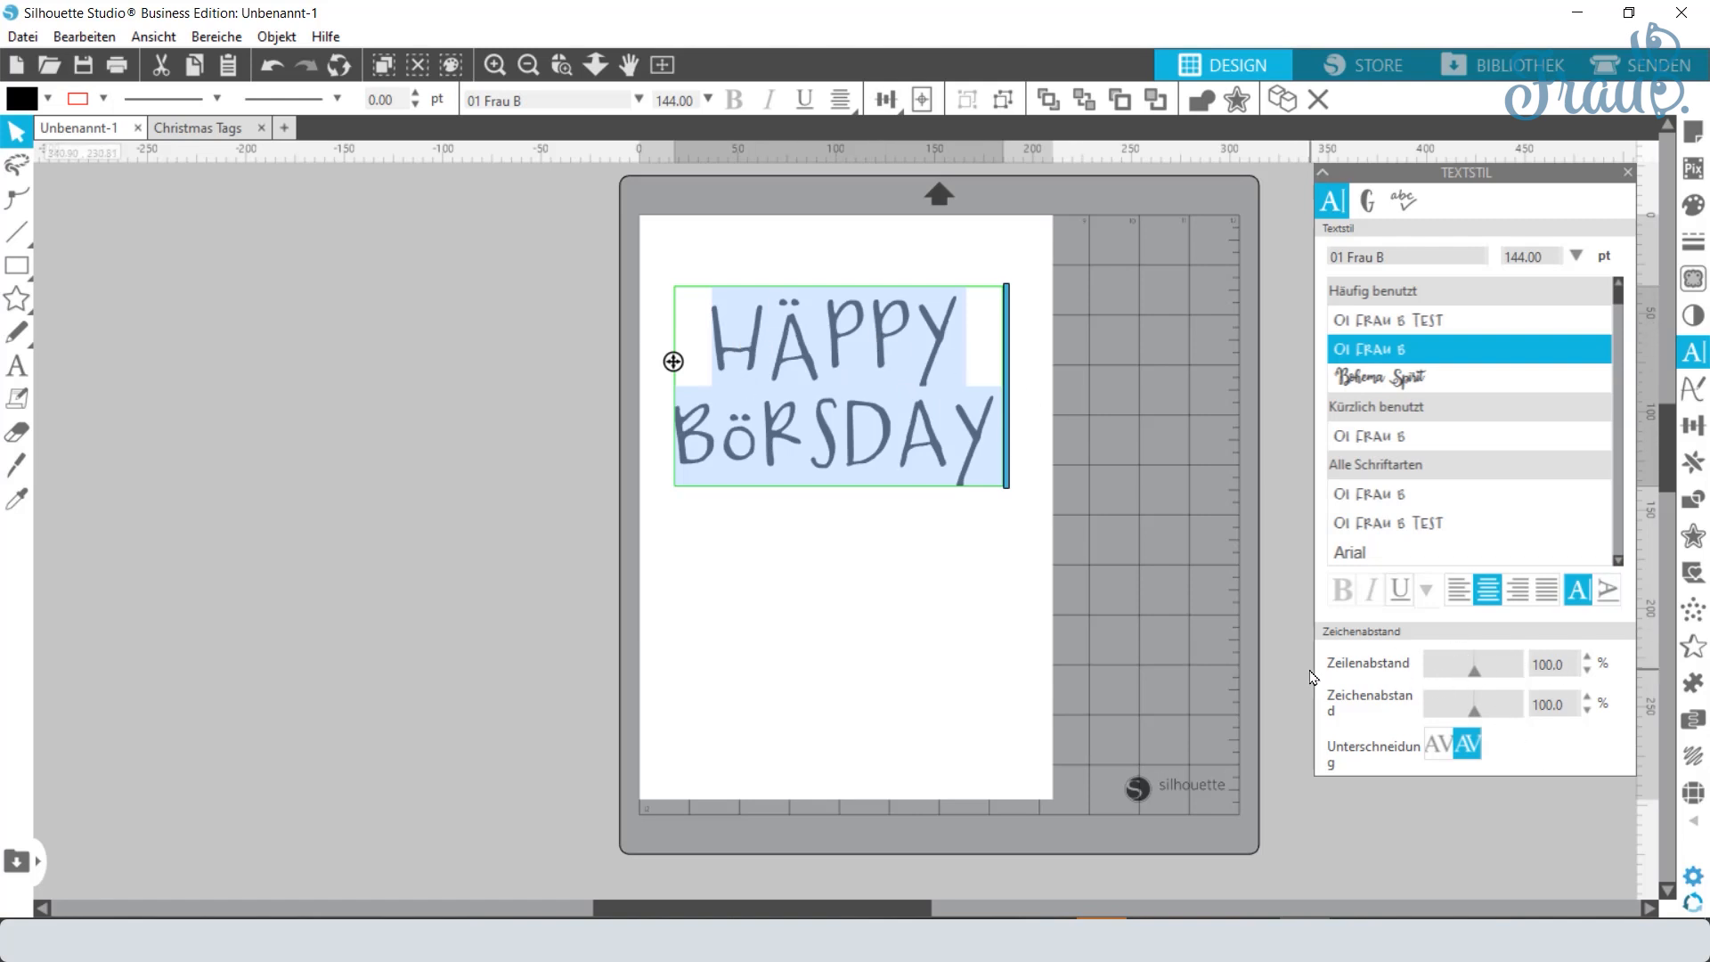
{"action": "left_click_drag", "start_coordinate": [1481, 681], "coordinate": [1488, 681]}
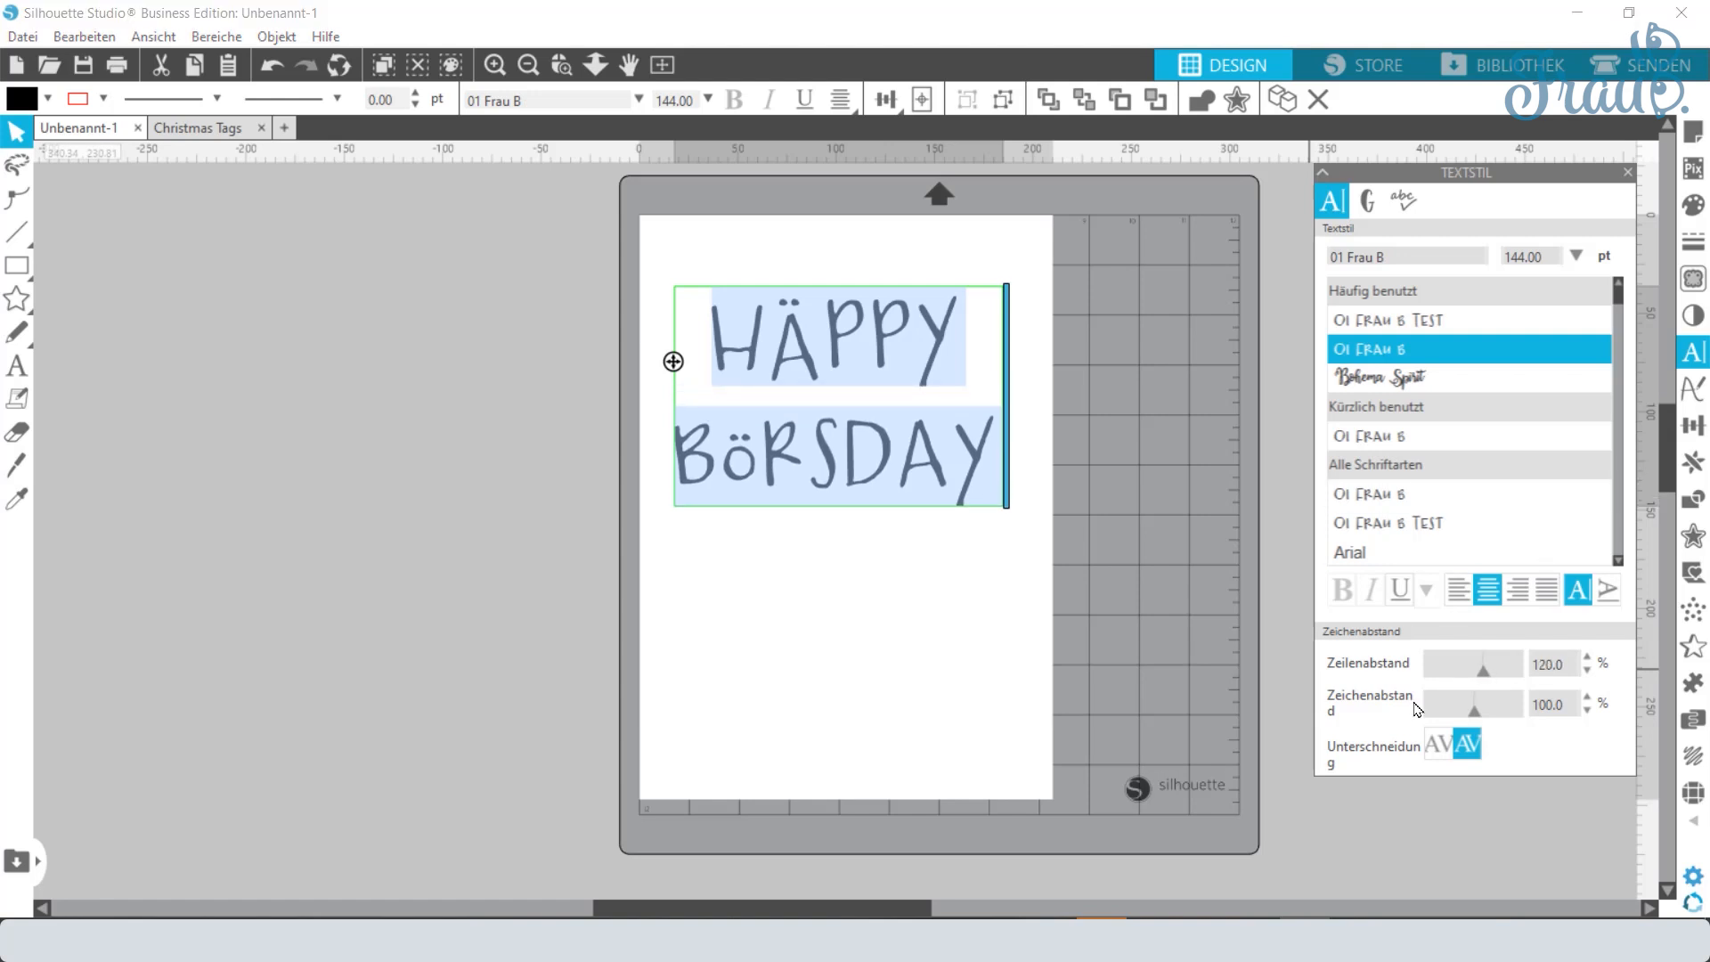
{"action": "left_click_drag", "start_coordinate": [1475, 714], "coordinate": [1474, 715]}
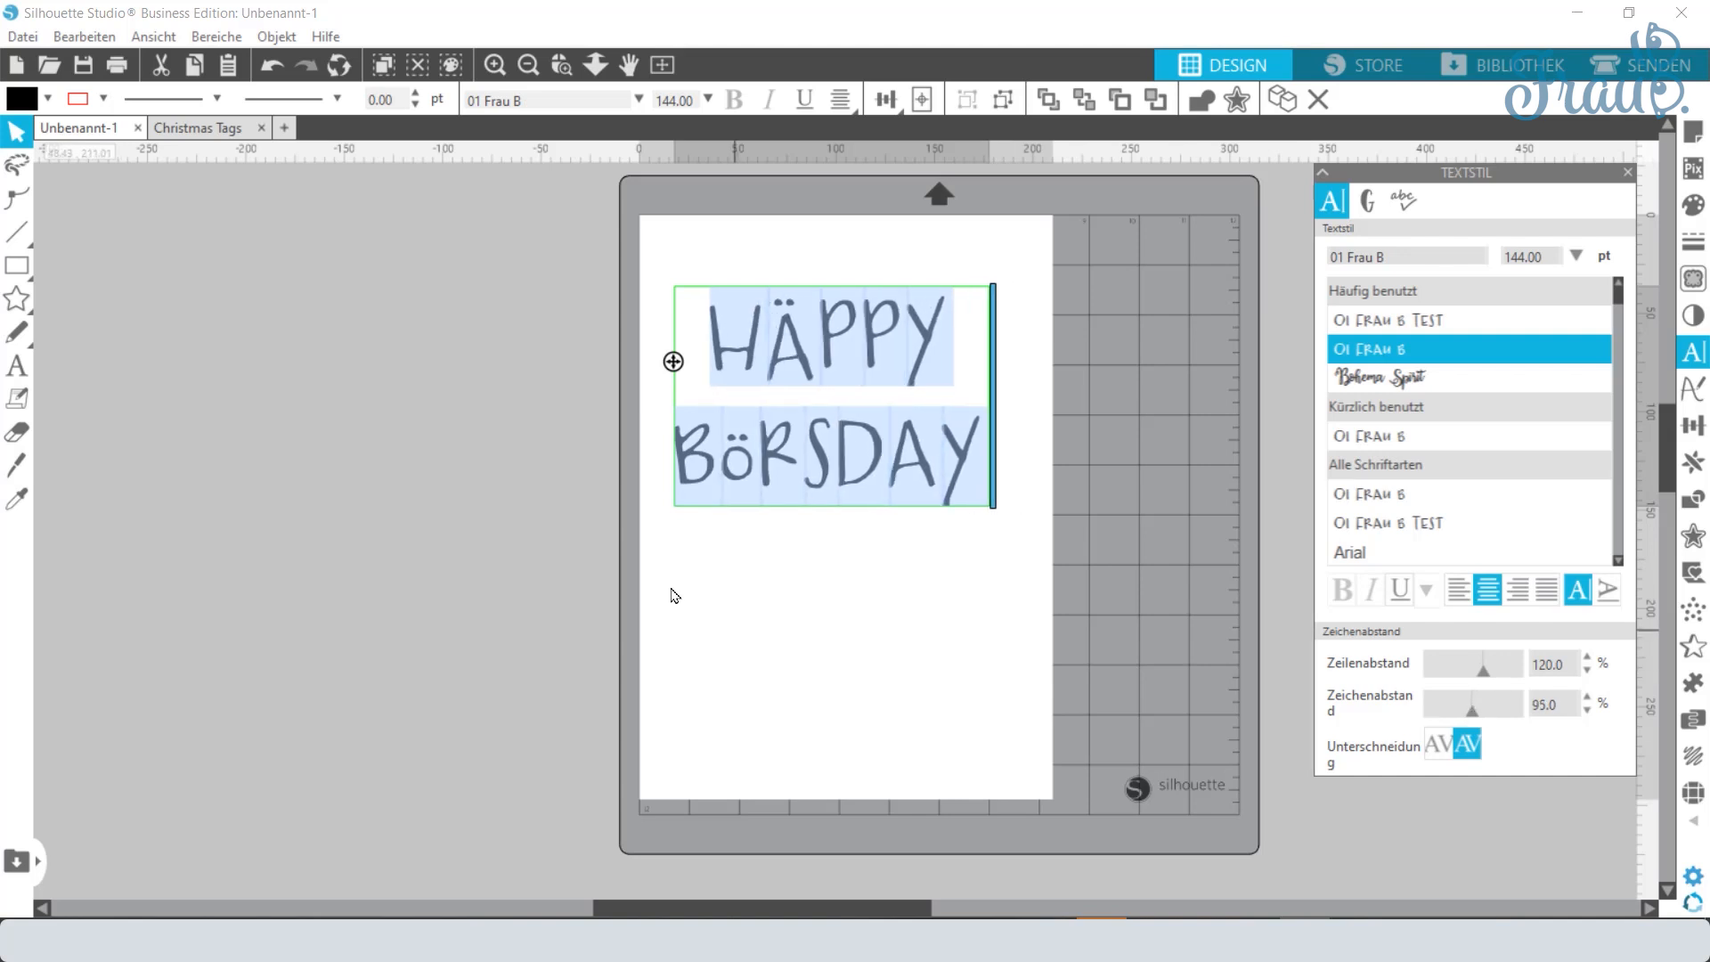
{"action": "left_click", "coordinate": [525, 543]}
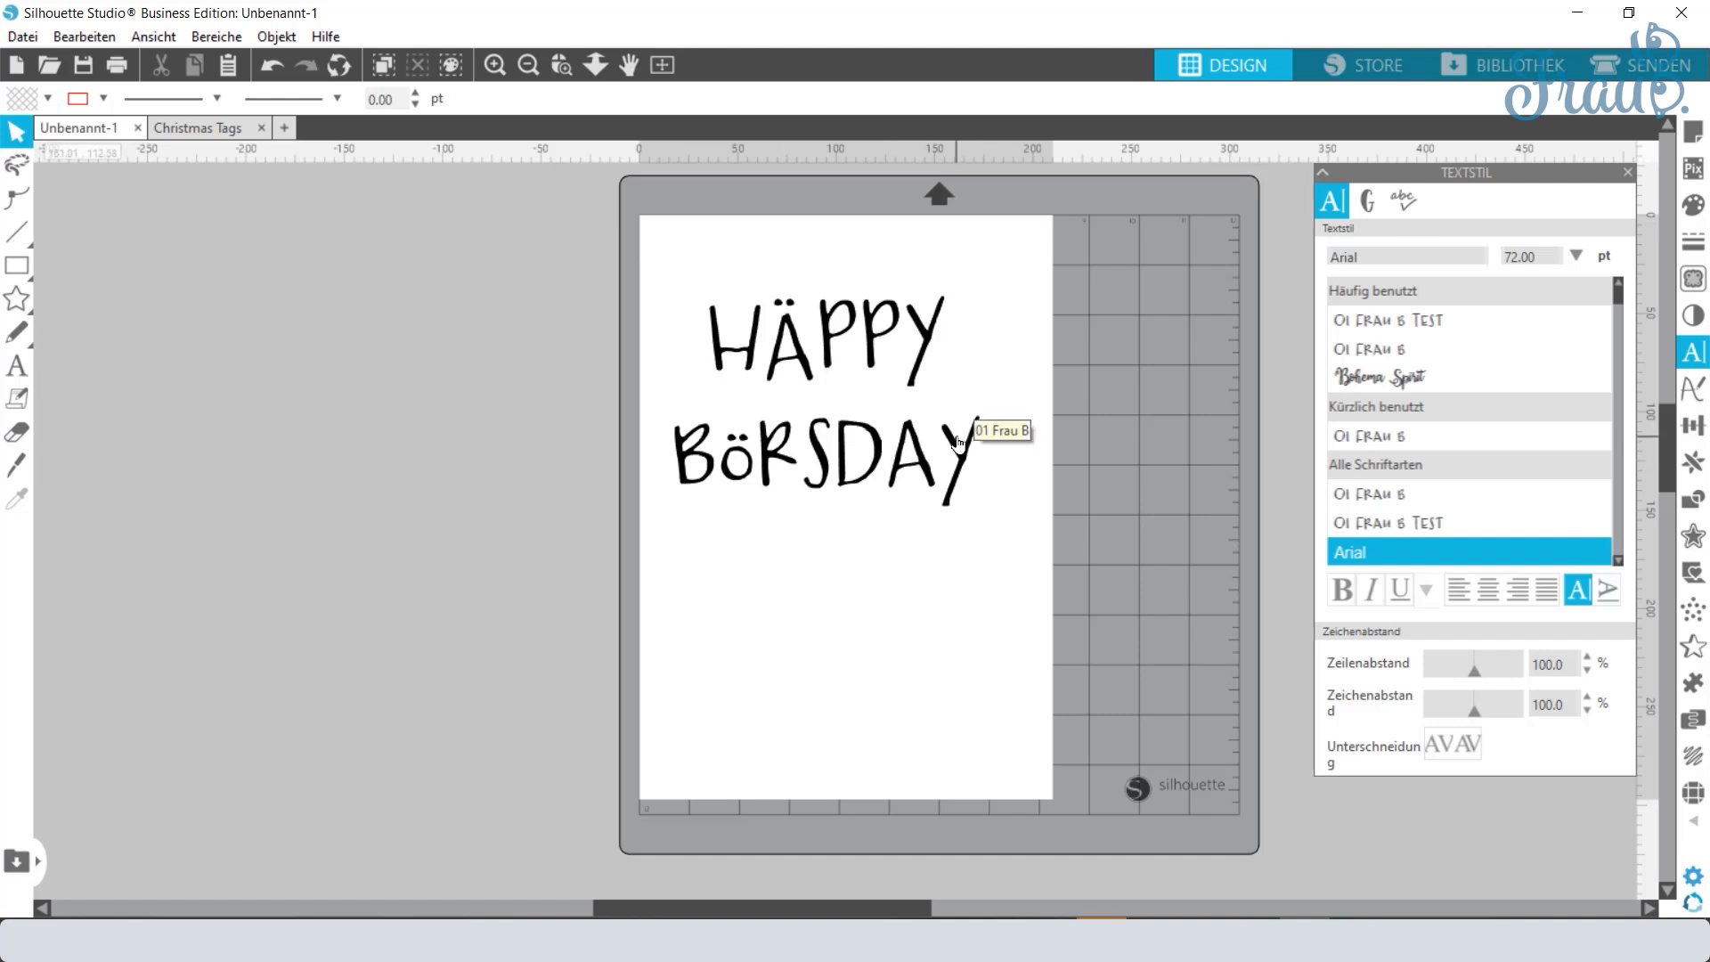
Step: Ungroup the Häppy Börsday text into separate letters
{"action": "left_click", "coordinate": [899, 478]}
{"action": "right_click", "coordinate": [898, 478]}
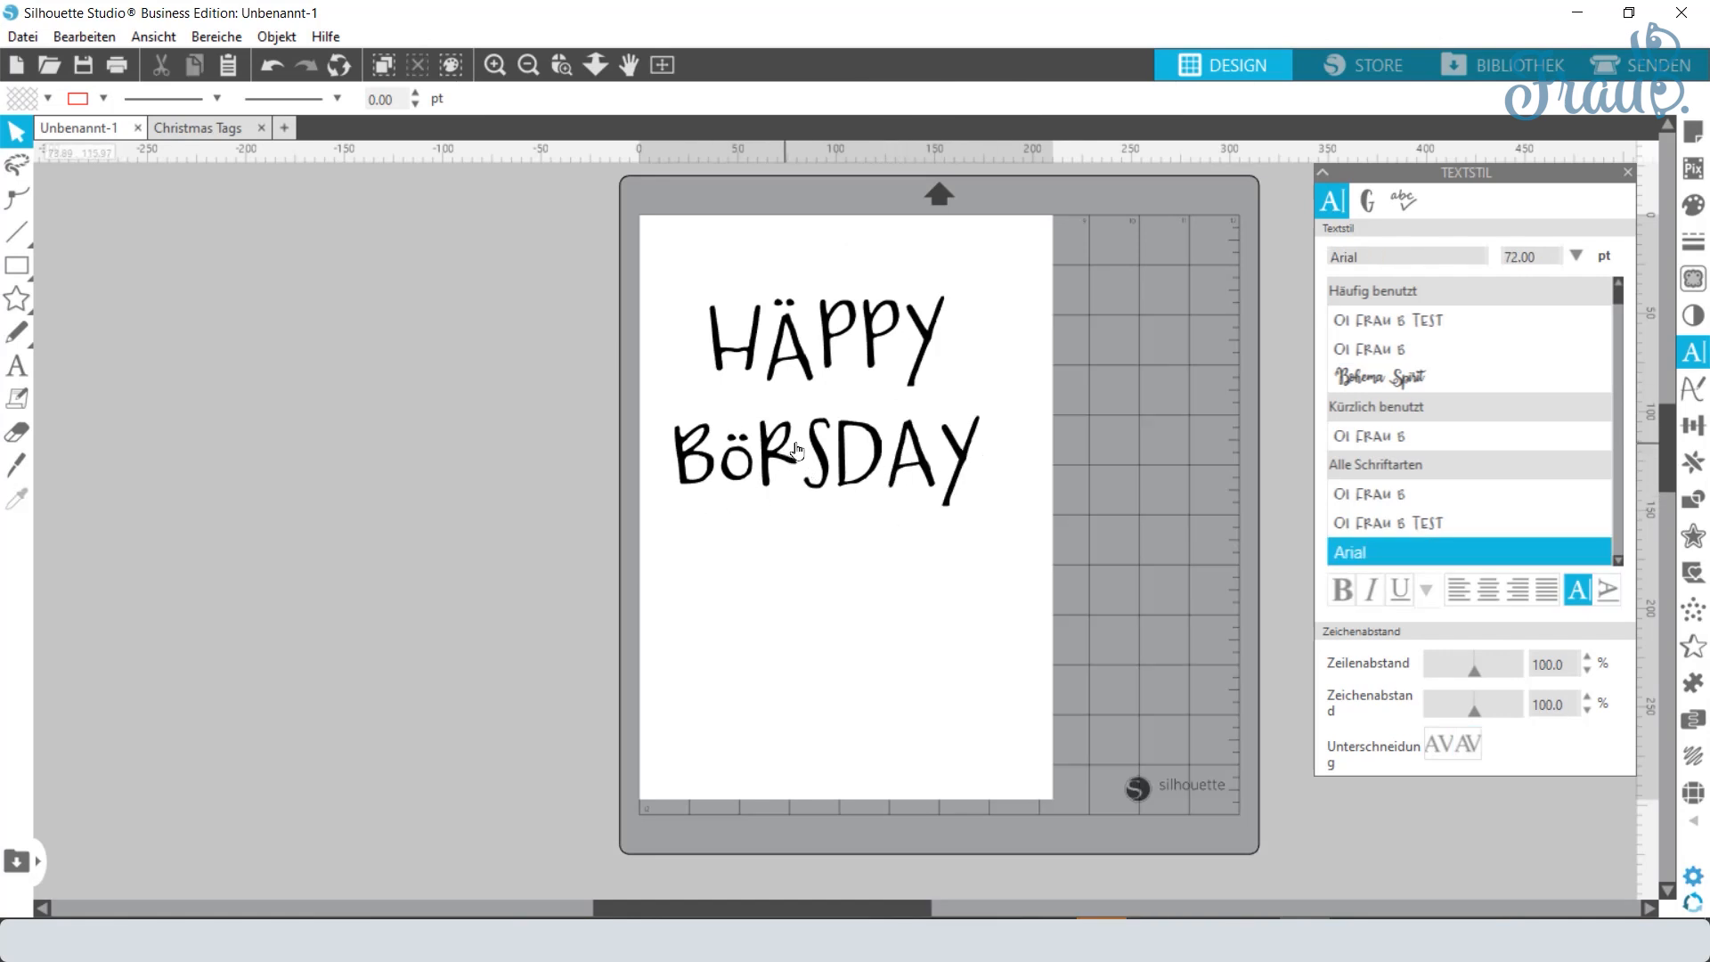
{"action": "right_click", "coordinate": [844, 463]}
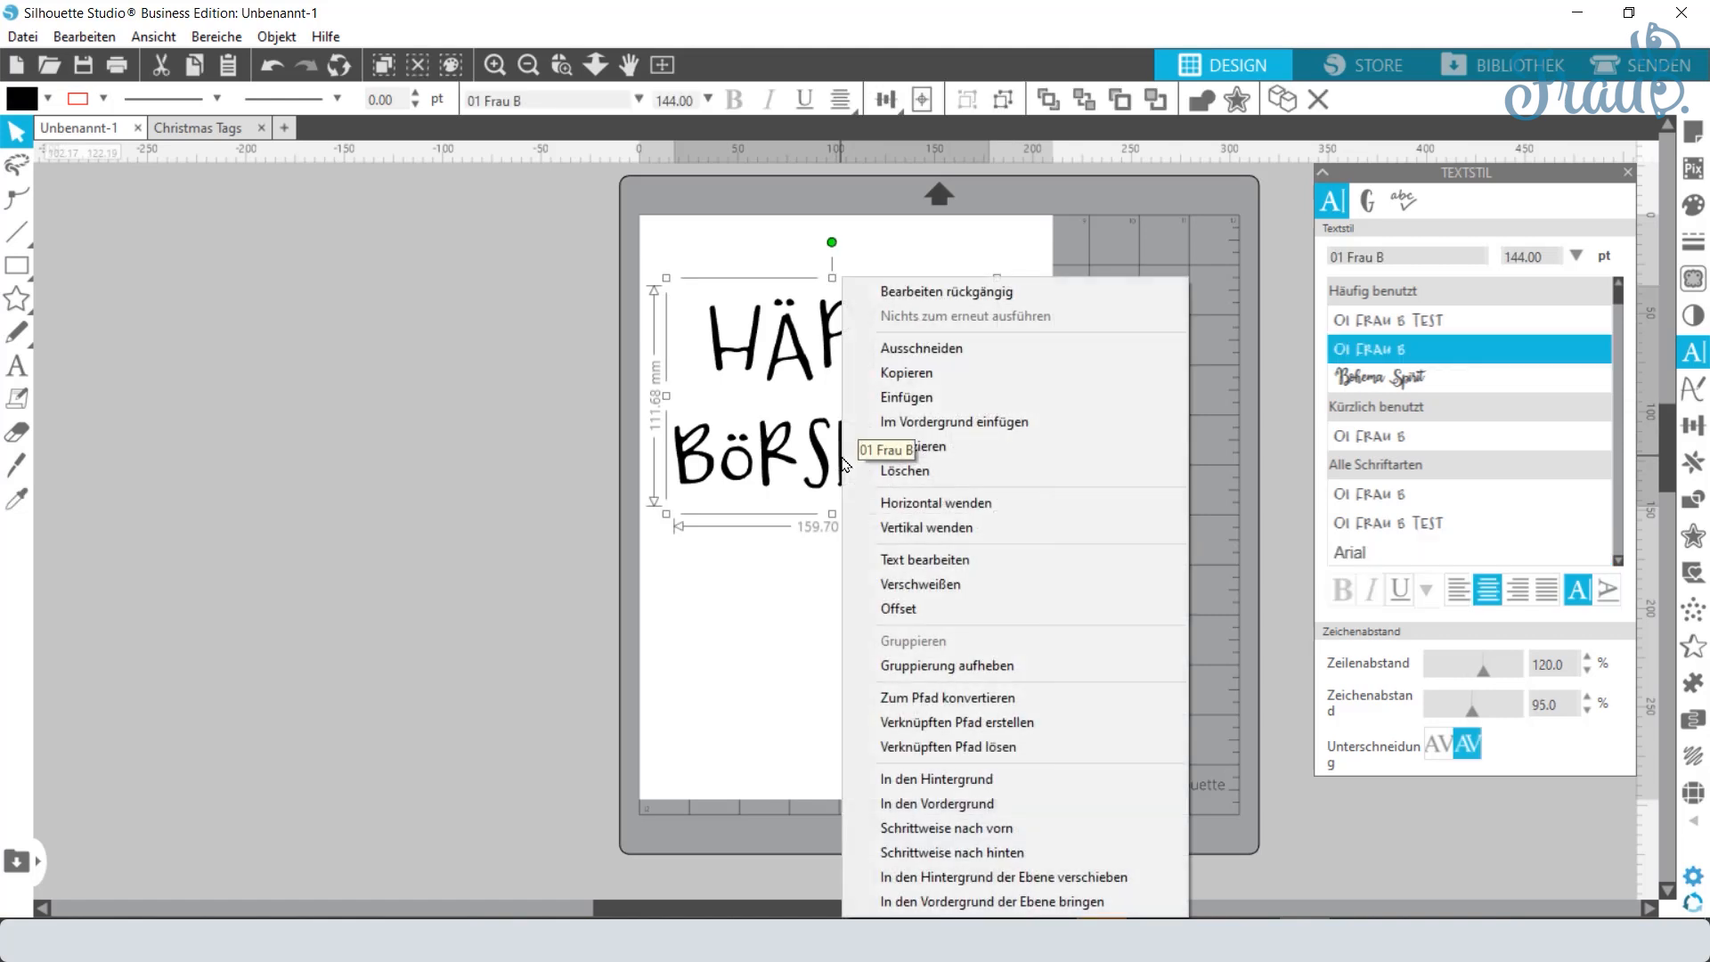
{"action": "left_click", "coordinate": [1013, 674]}
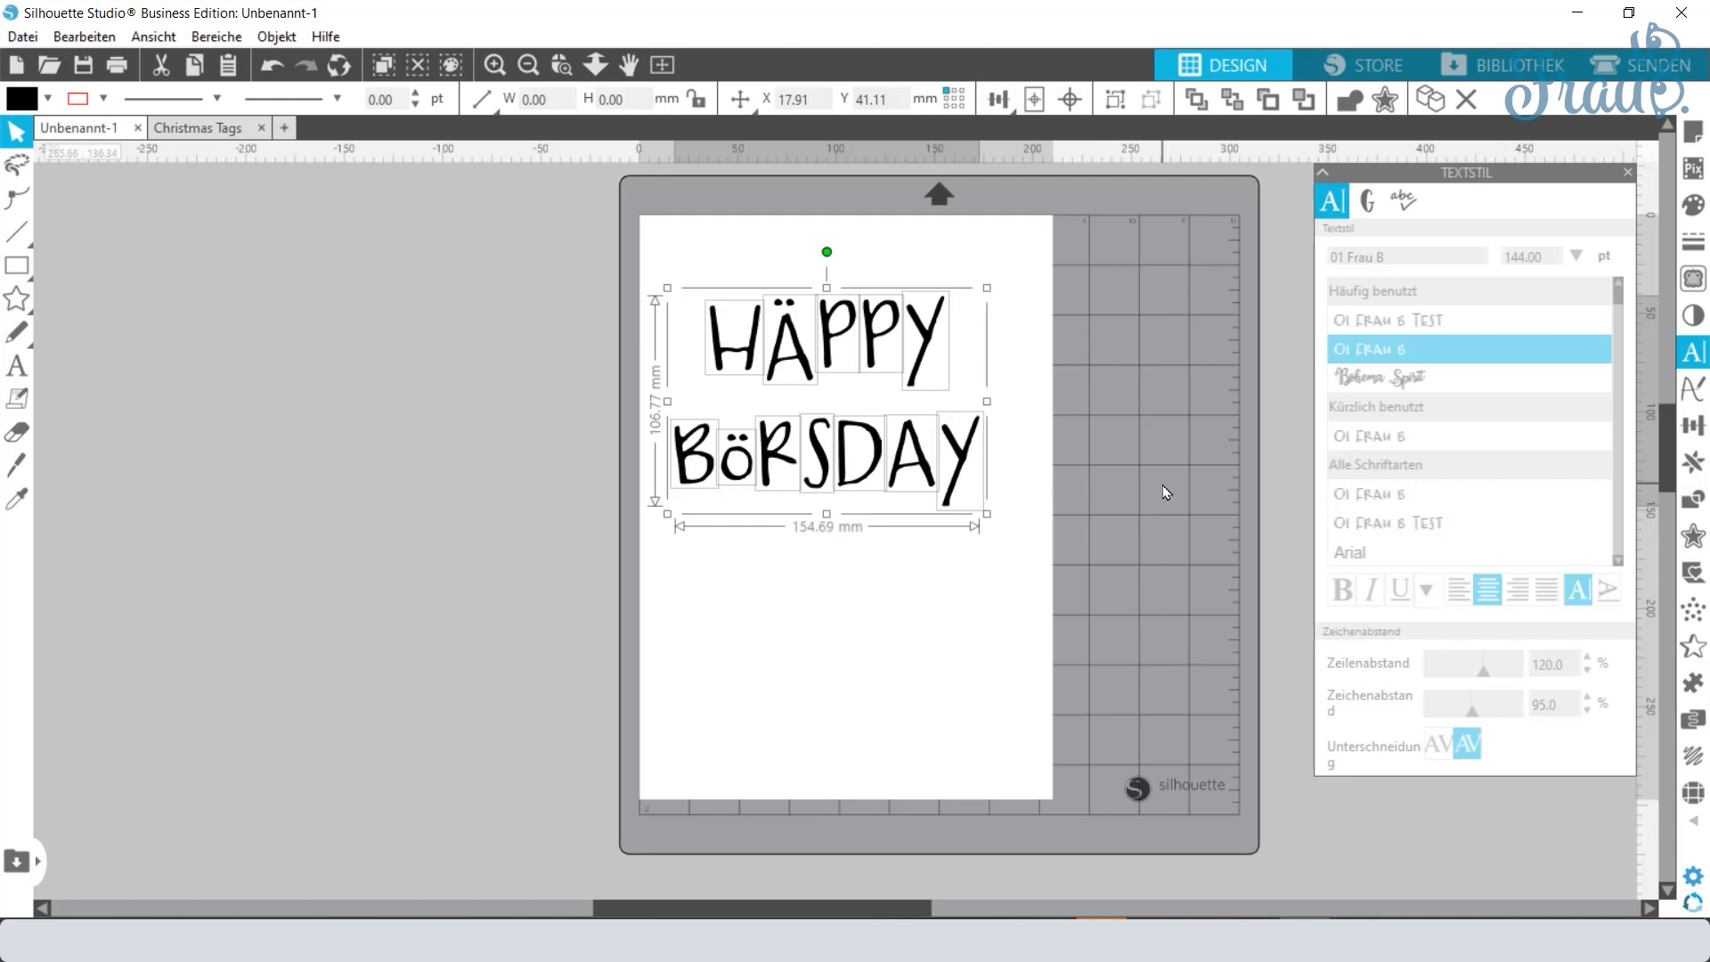
Step: Nudge the letters S, D, A and Y together about 3.4 mm left, closer to the R
{"action": "left_click", "coordinate": [1099, 501]}
{"action": "left_click_drag", "start_coordinate": [1102, 528], "coordinate": [792, 403]}
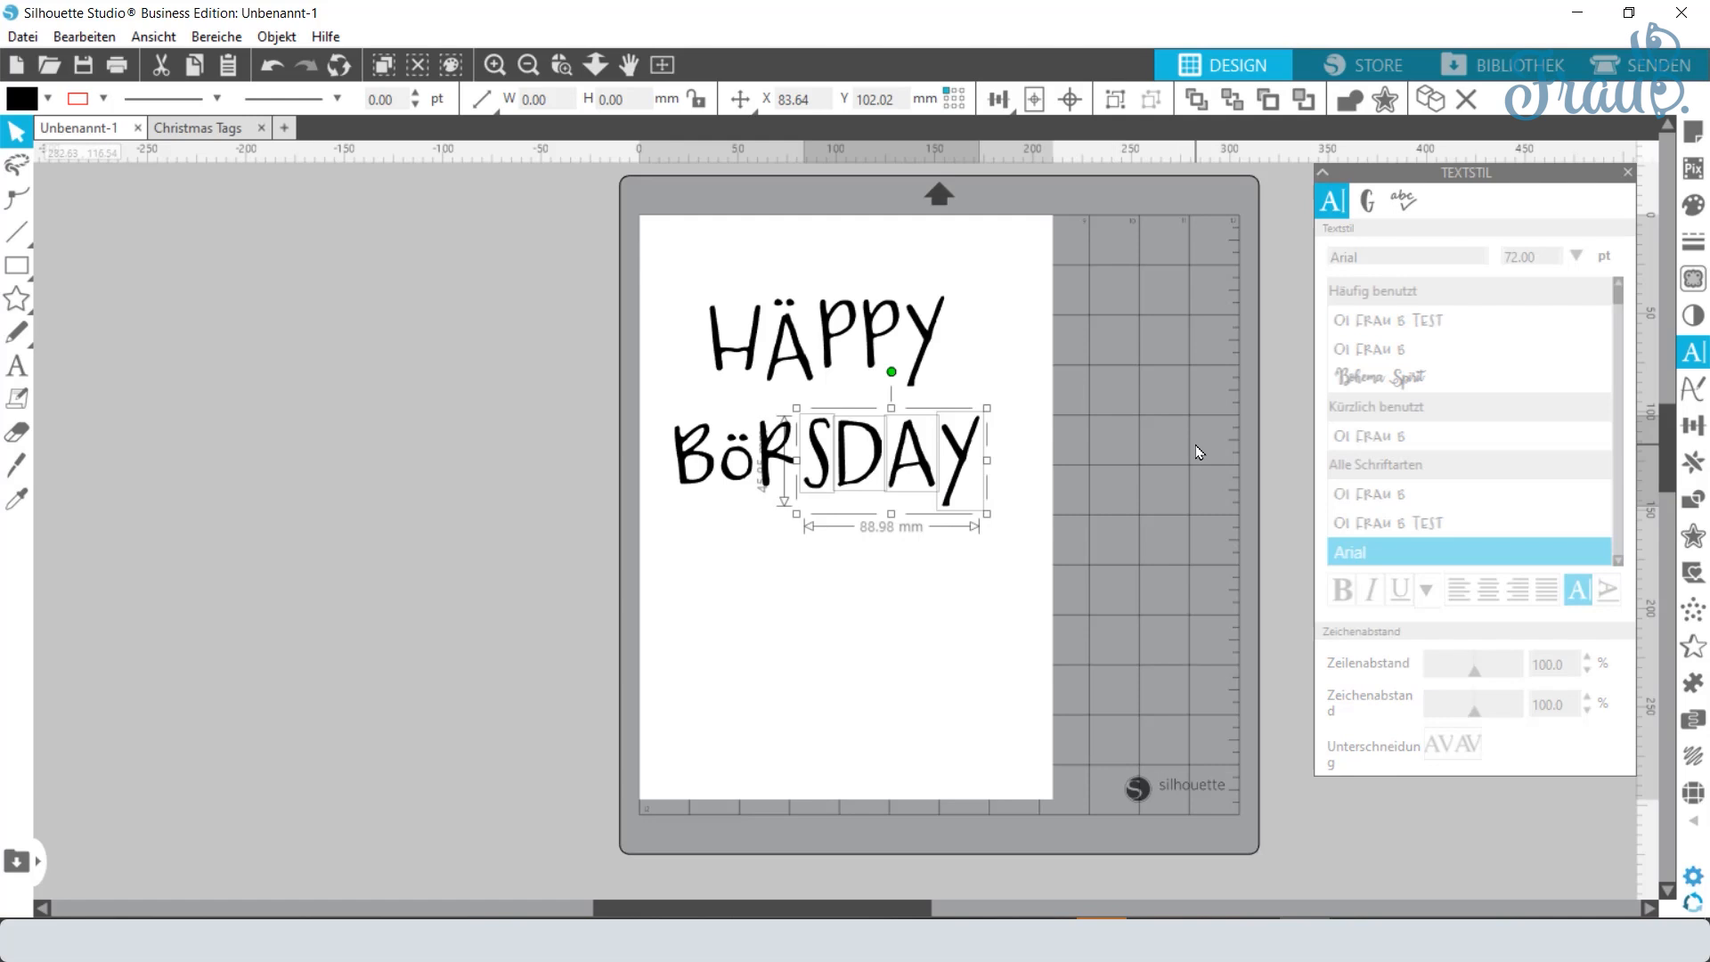
{"action": "key", "text": "Left"}
{"action": "key", "text": "Left"}
{"action": "key", "text": "Left"}
{"action": "key", "text": "Left"}
{"action": "key", "text": "Left"}
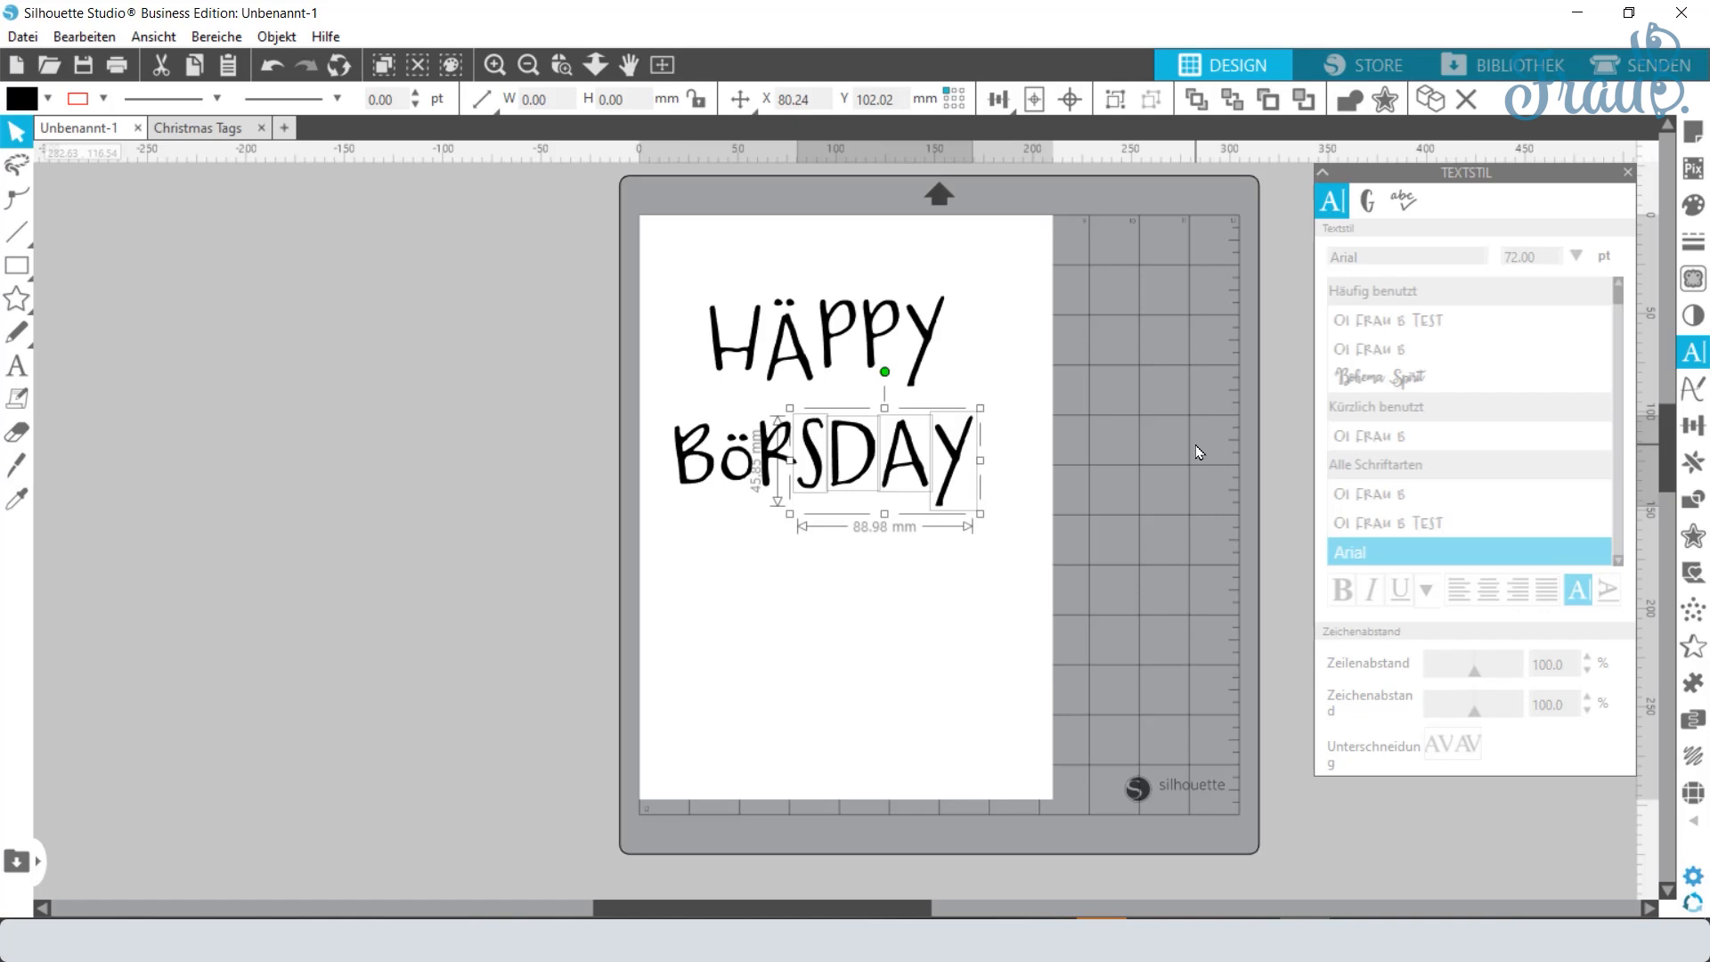
{"action": "left_click", "coordinate": [1192, 454]}
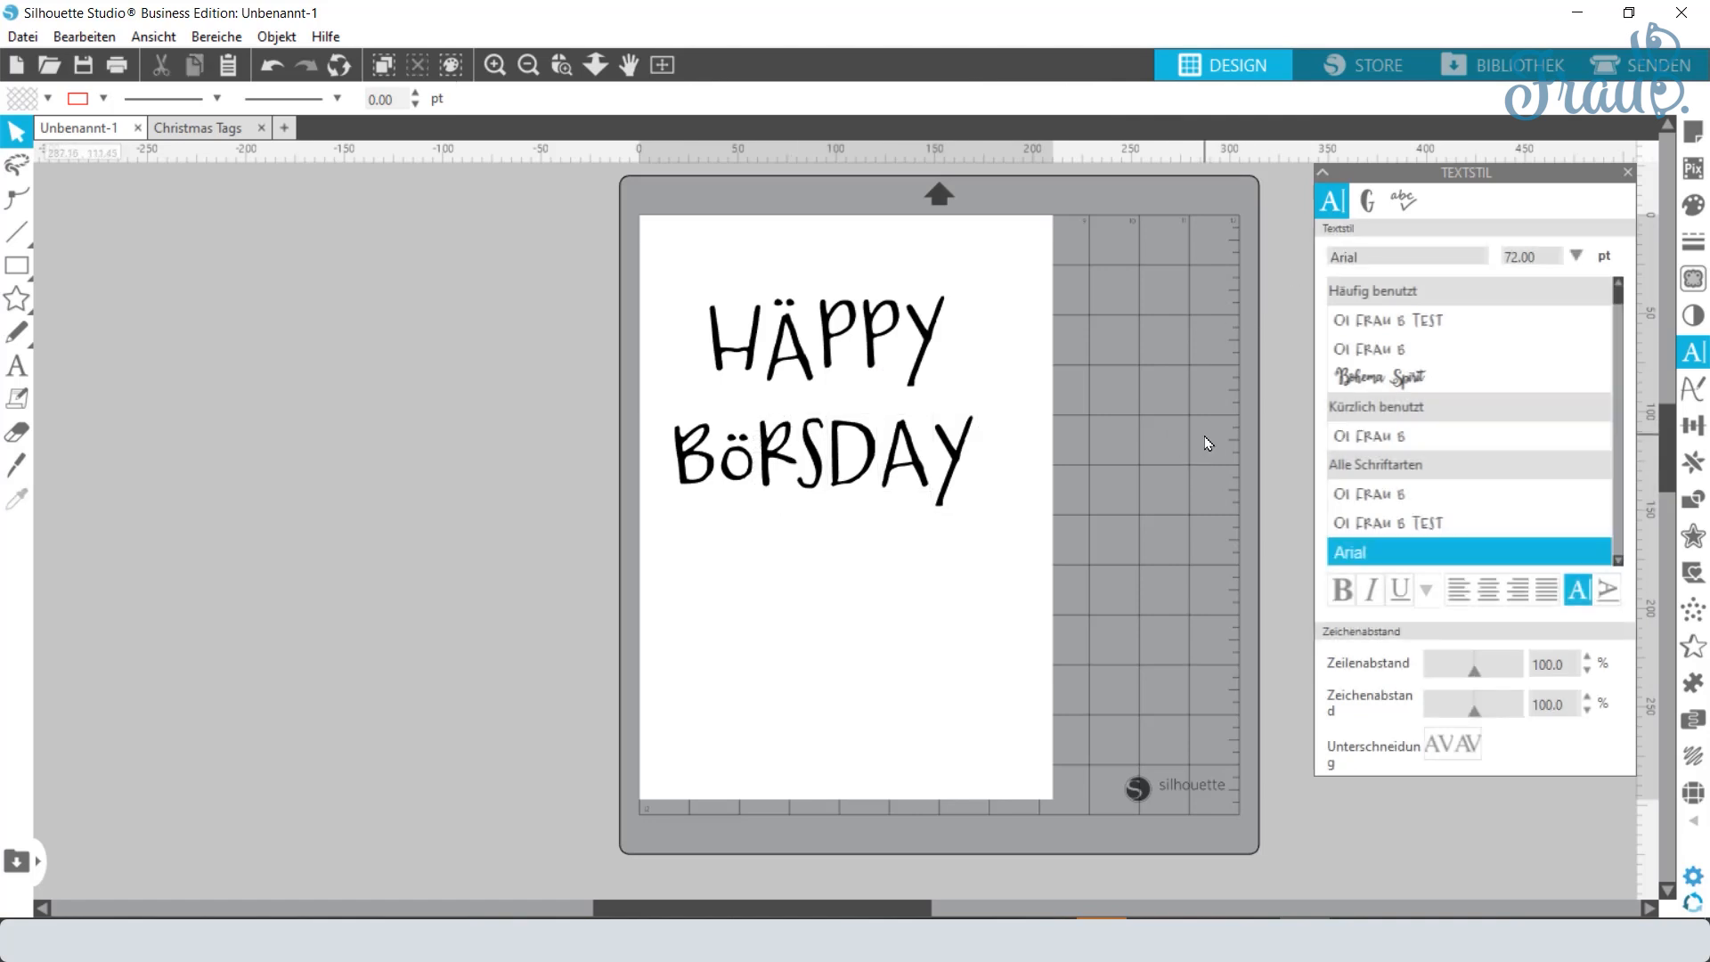
Step: Group all the letters of Häppy Börsday and move the group about 14 mm right and 16 mm up
{"action": "left_click_drag", "start_coordinate": [1051, 558], "coordinate": [662, 298]}
{"action": "left_click", "coordinate": [1190, 450]}
{"action": "right_click", "coordinate": [764, 351]}
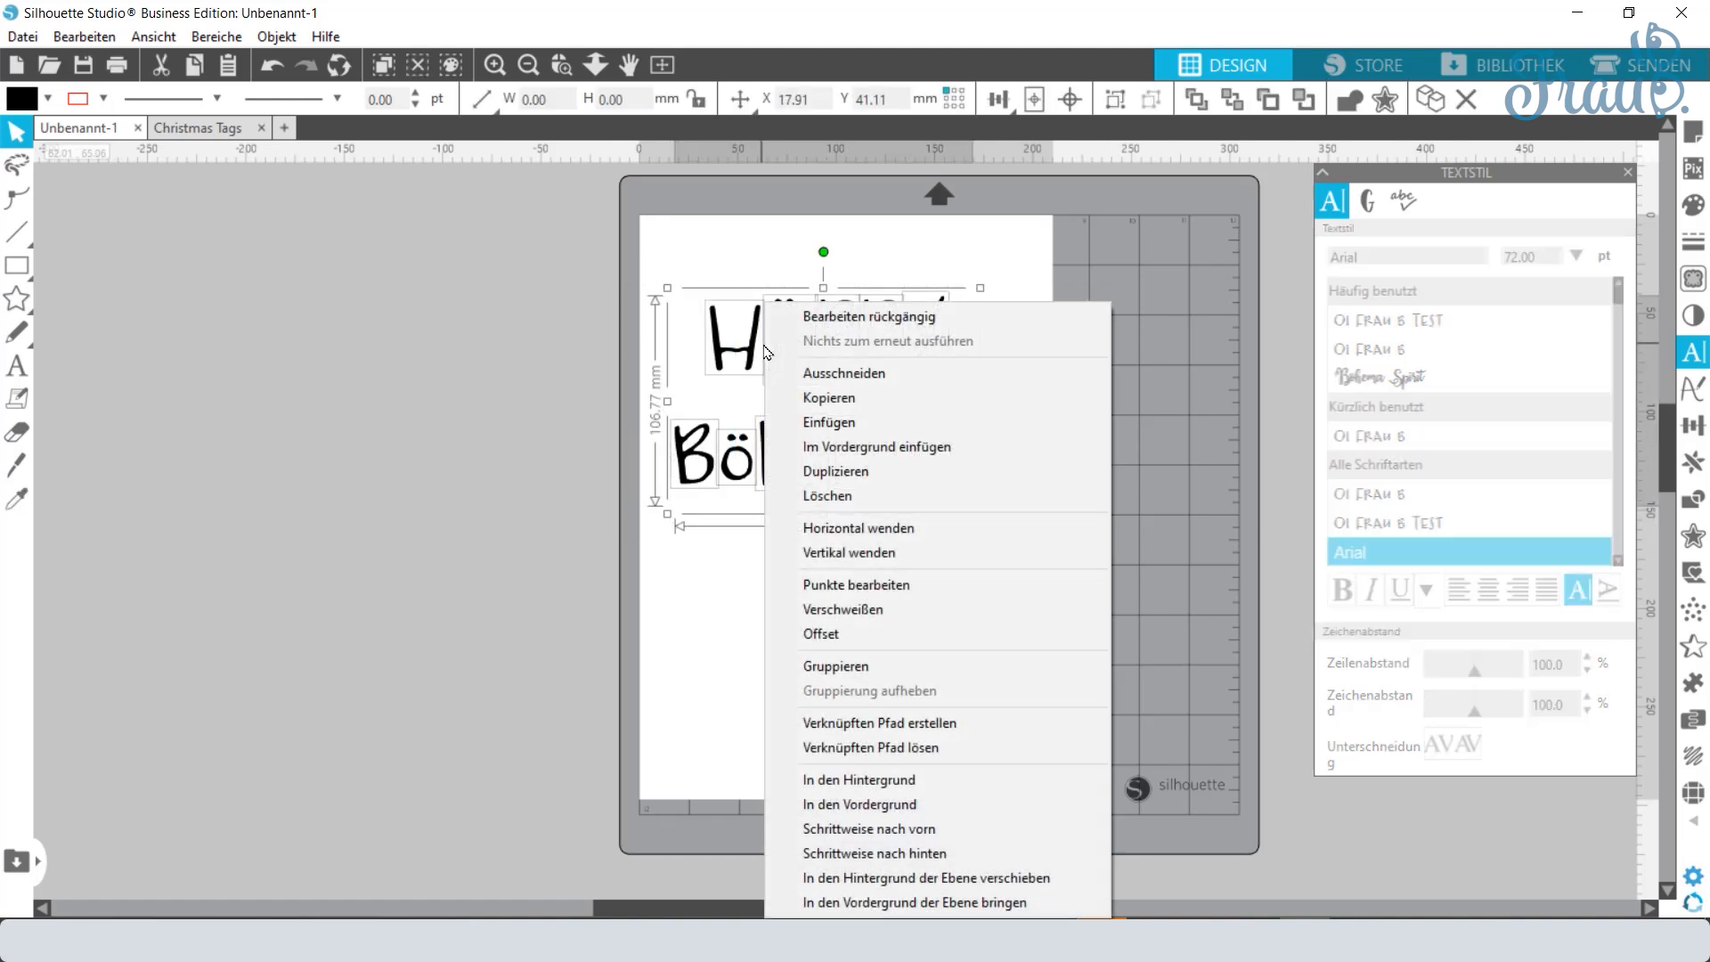
{"action": "left_click", "coordinate": [898, 665]}
{"action": "left_click_drag", "start_coordinate": [853, 327], "coordinate": [882, 296]}
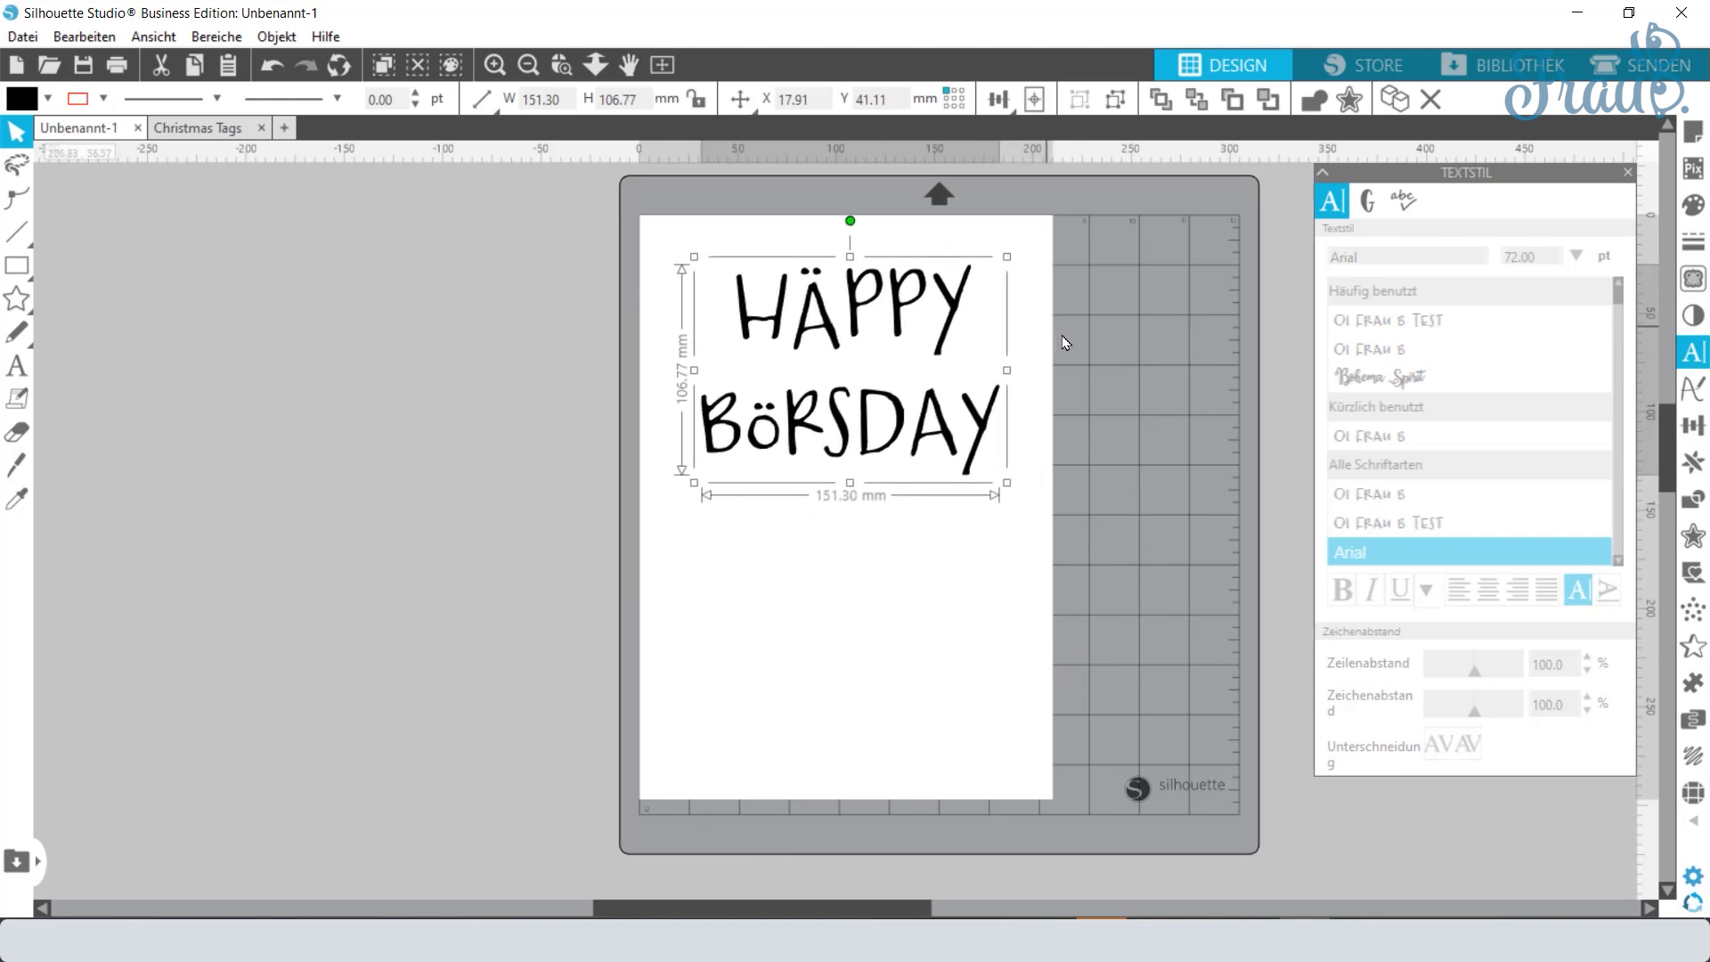
{"action": "left_click", "coordinate": [1148, 409]}
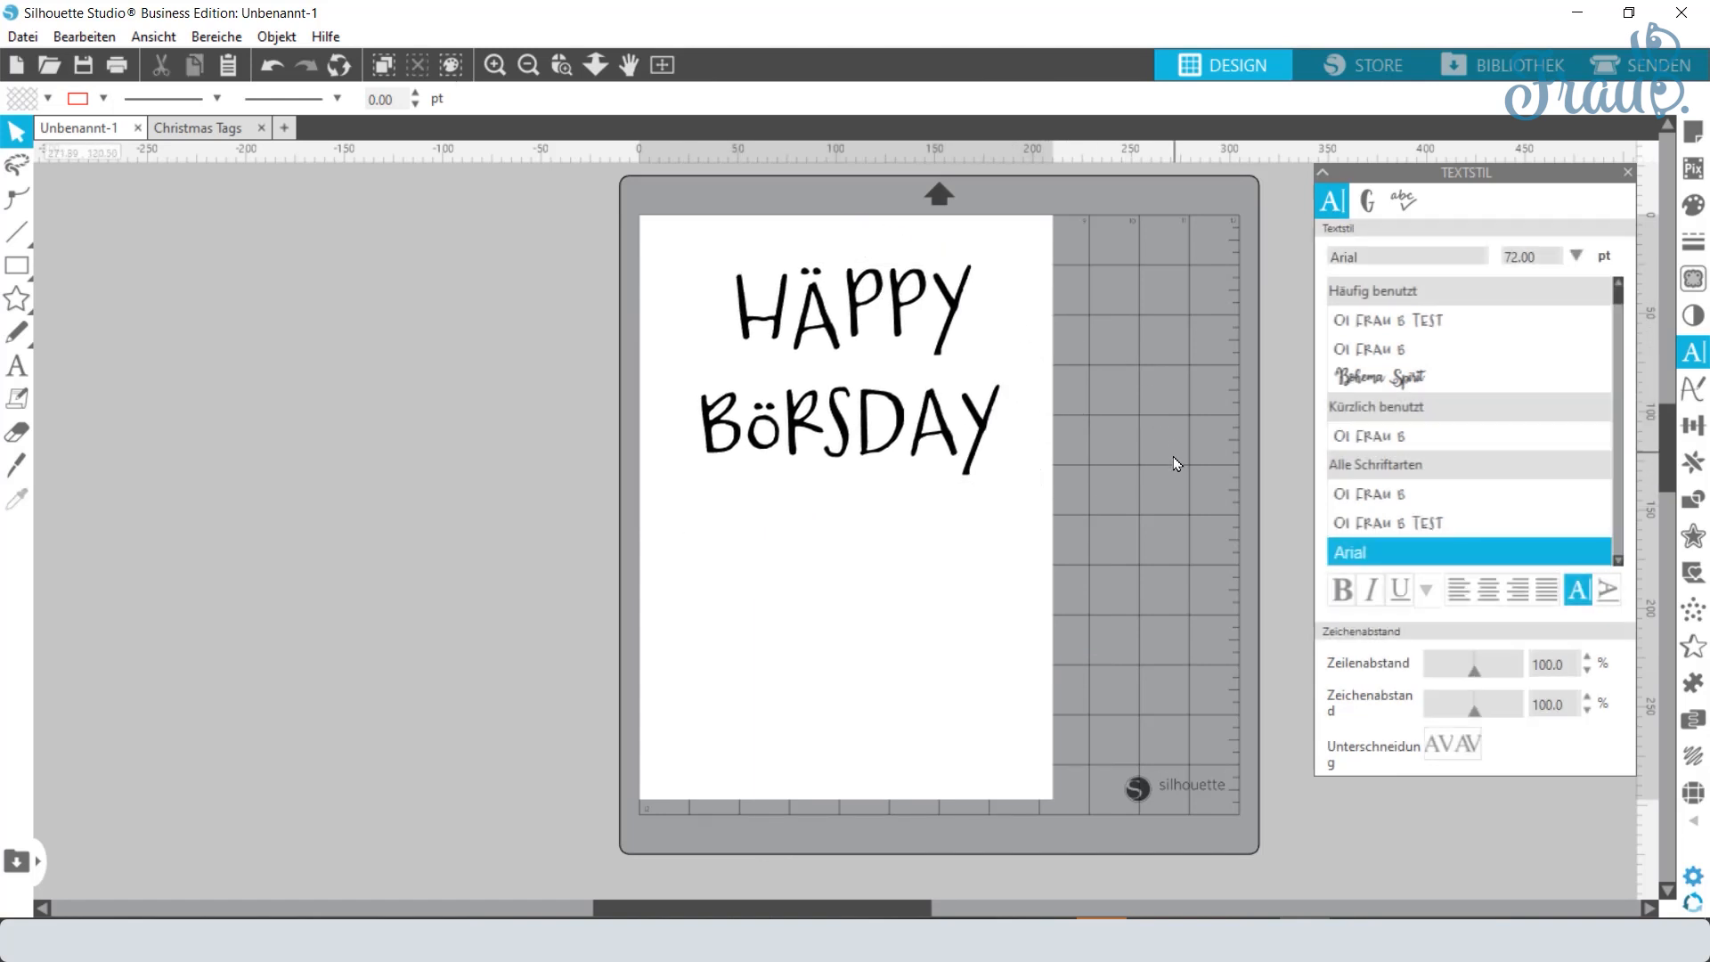
Step: View the lettering in the Christmas Tags document, return to Unbenannt-1 and browse the installed fonts
{"action": "left_click", "coordinate": [205, 128]}
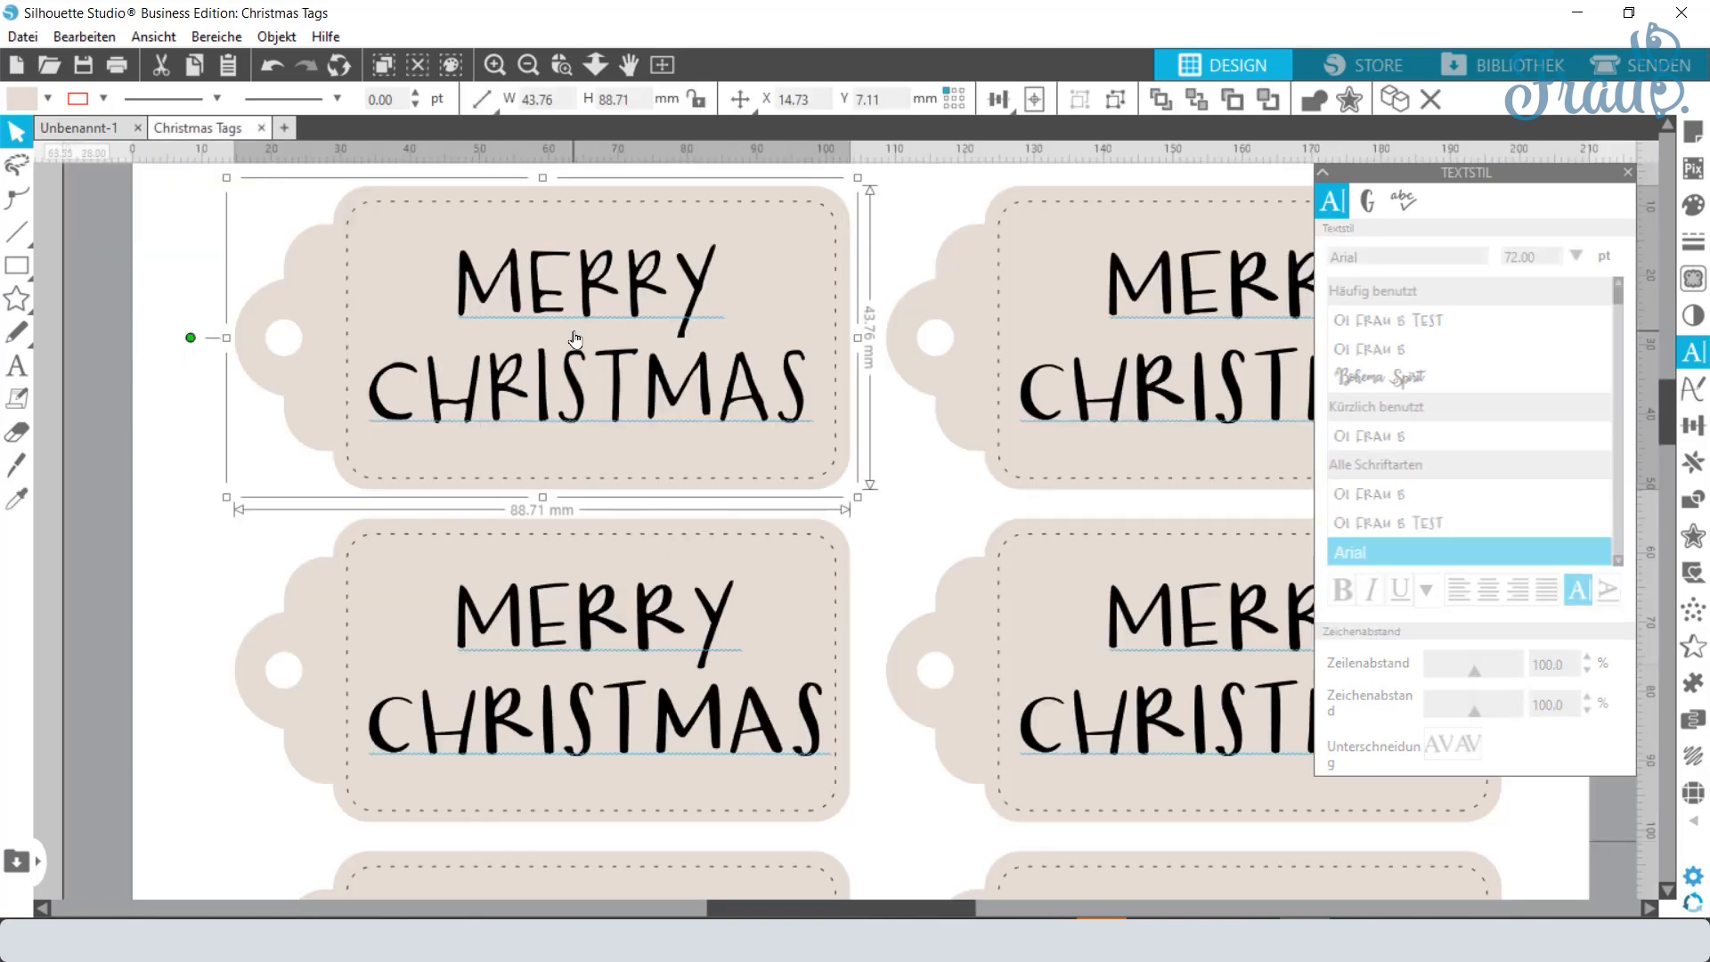
{"action": "left_click", "coordinate": [82, 127]}
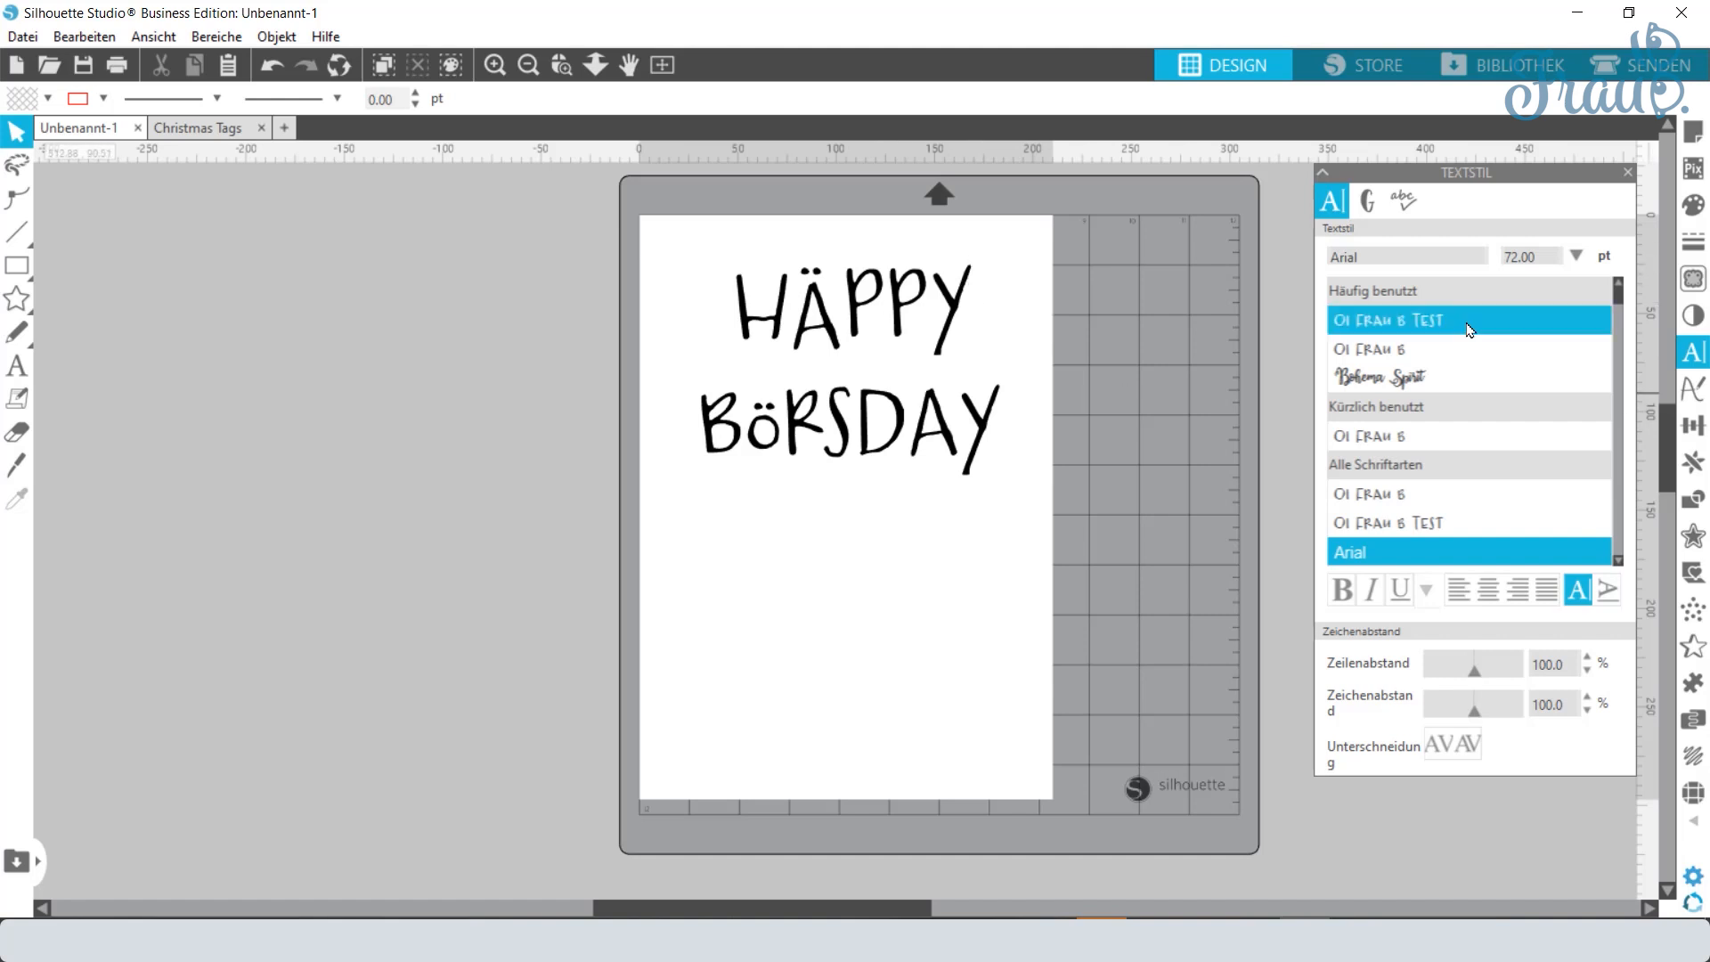
{"action": "scroll", "coordinate": [1457, 512], "scroll_direction": "down", "scroll_amount": 3}
{"action": "scroll", "coordinate": [1457, 499], "scroll_direction": "down", "scroll_amount": 4}
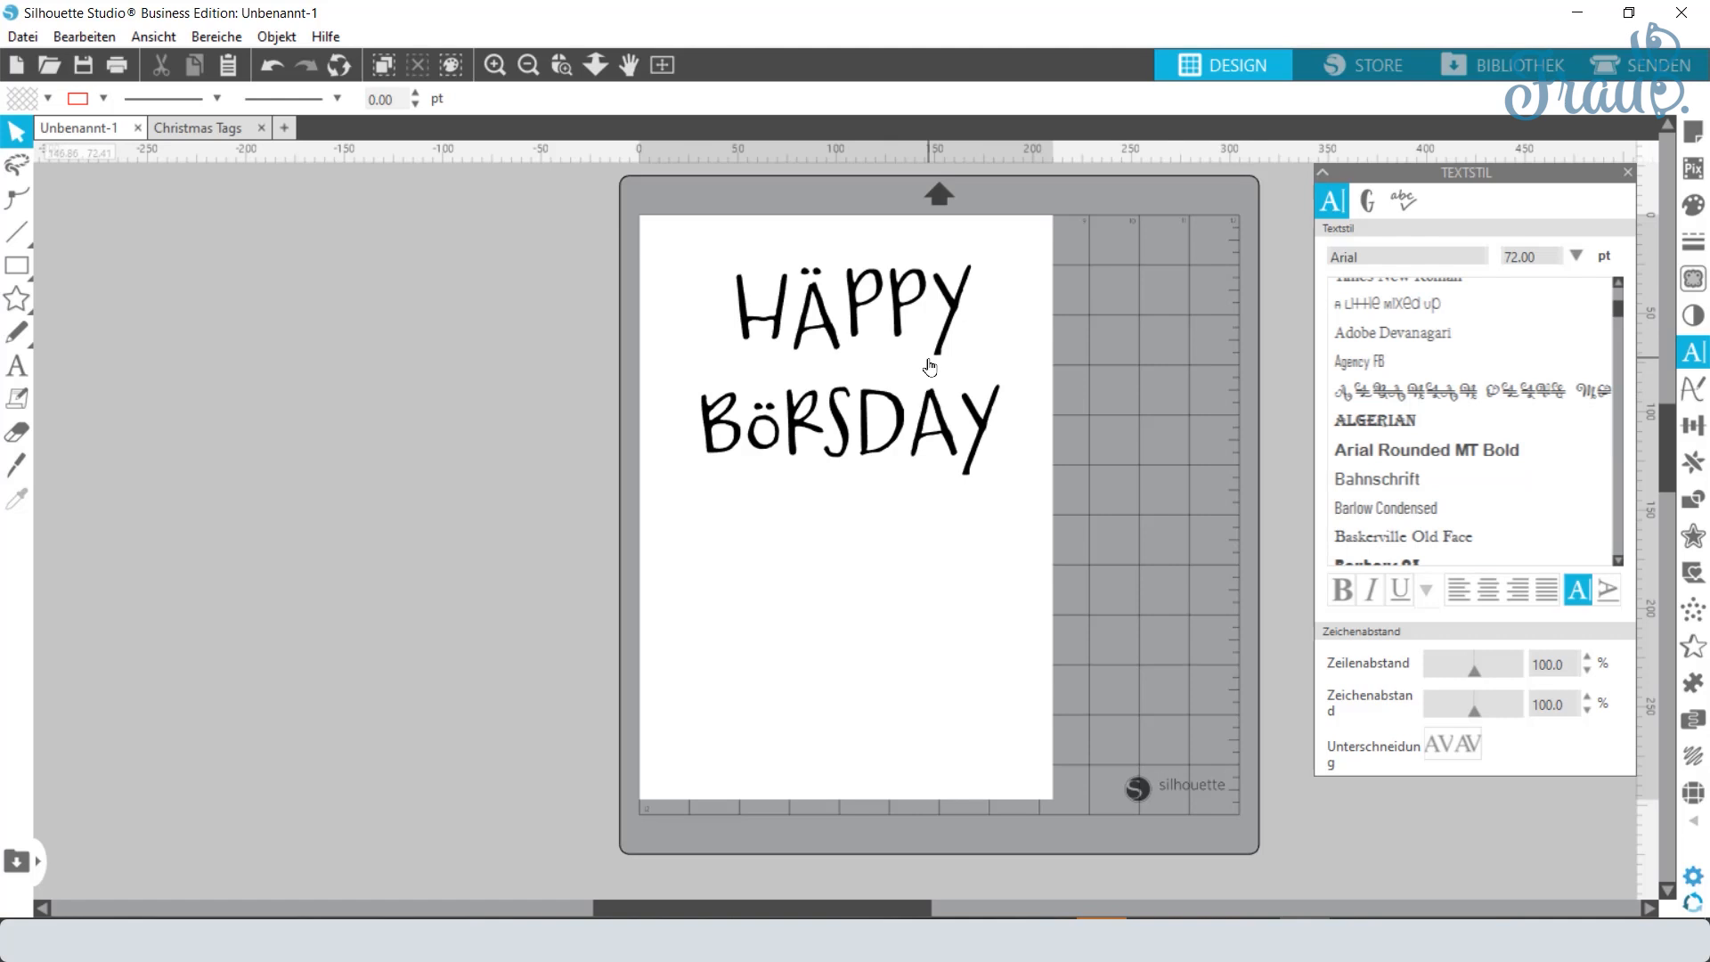
Step: Undo the grouping, letter and spacing changes, and reopen the Häppy Börsday text for editing with its letters selected
{"action": "left_click", "coordinate": [932, 415]}
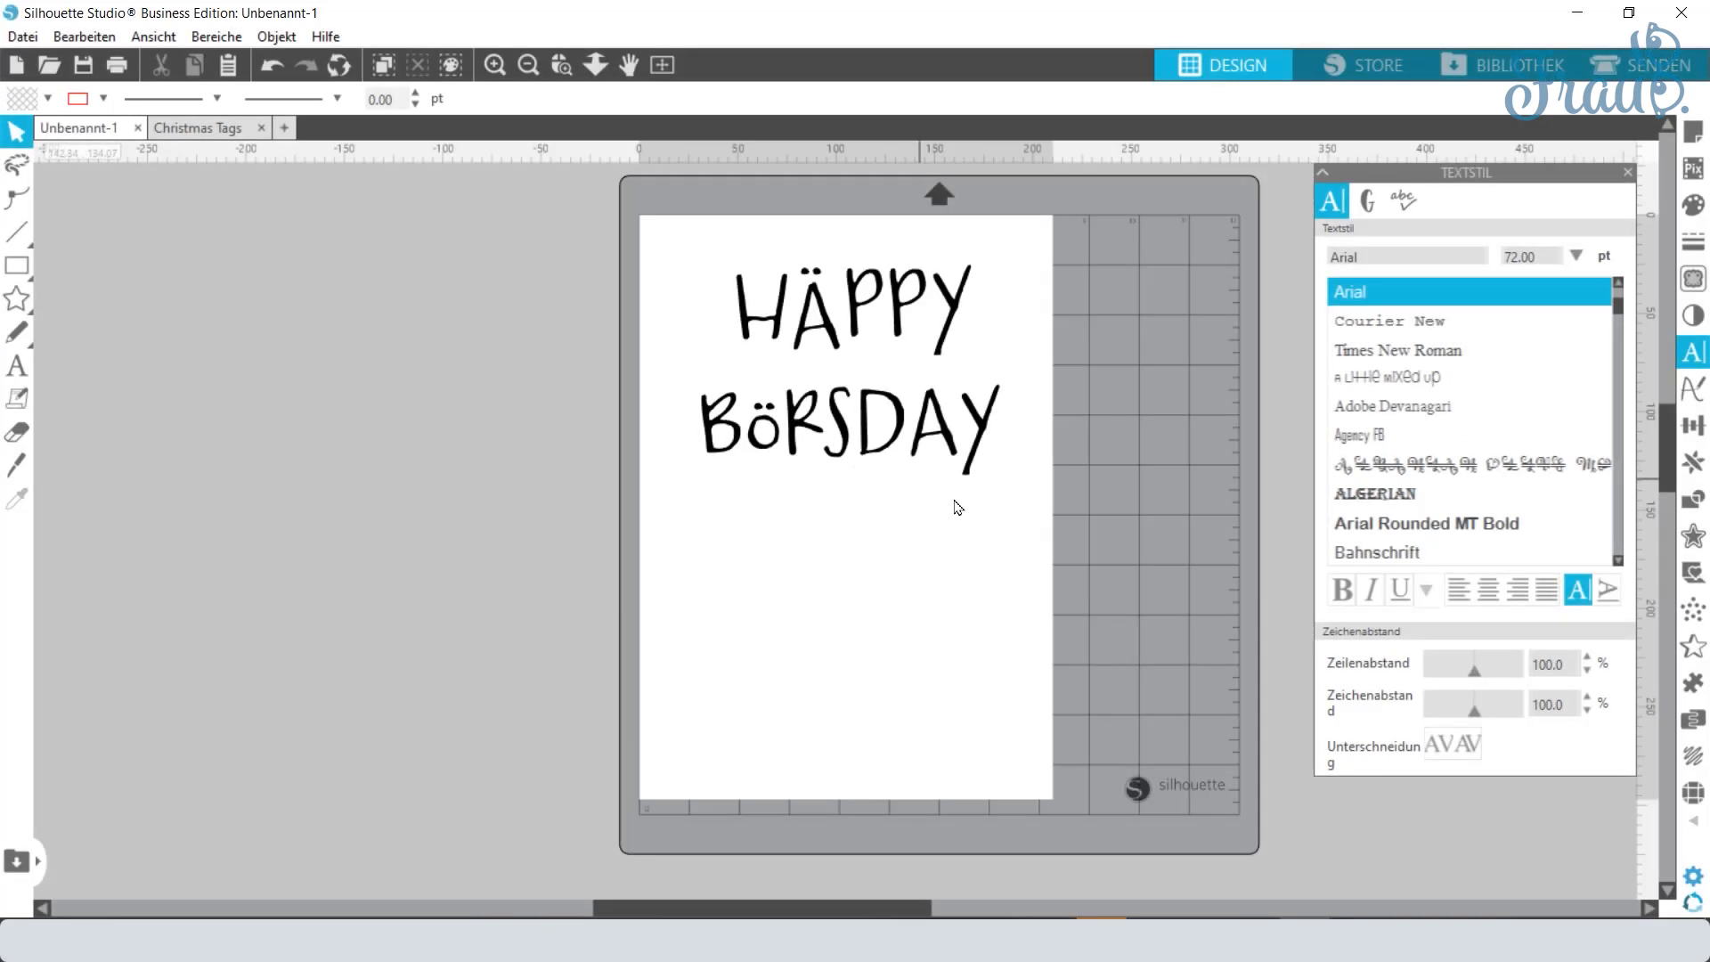
{"action": "left_click", "coordinate": [897, 446]}
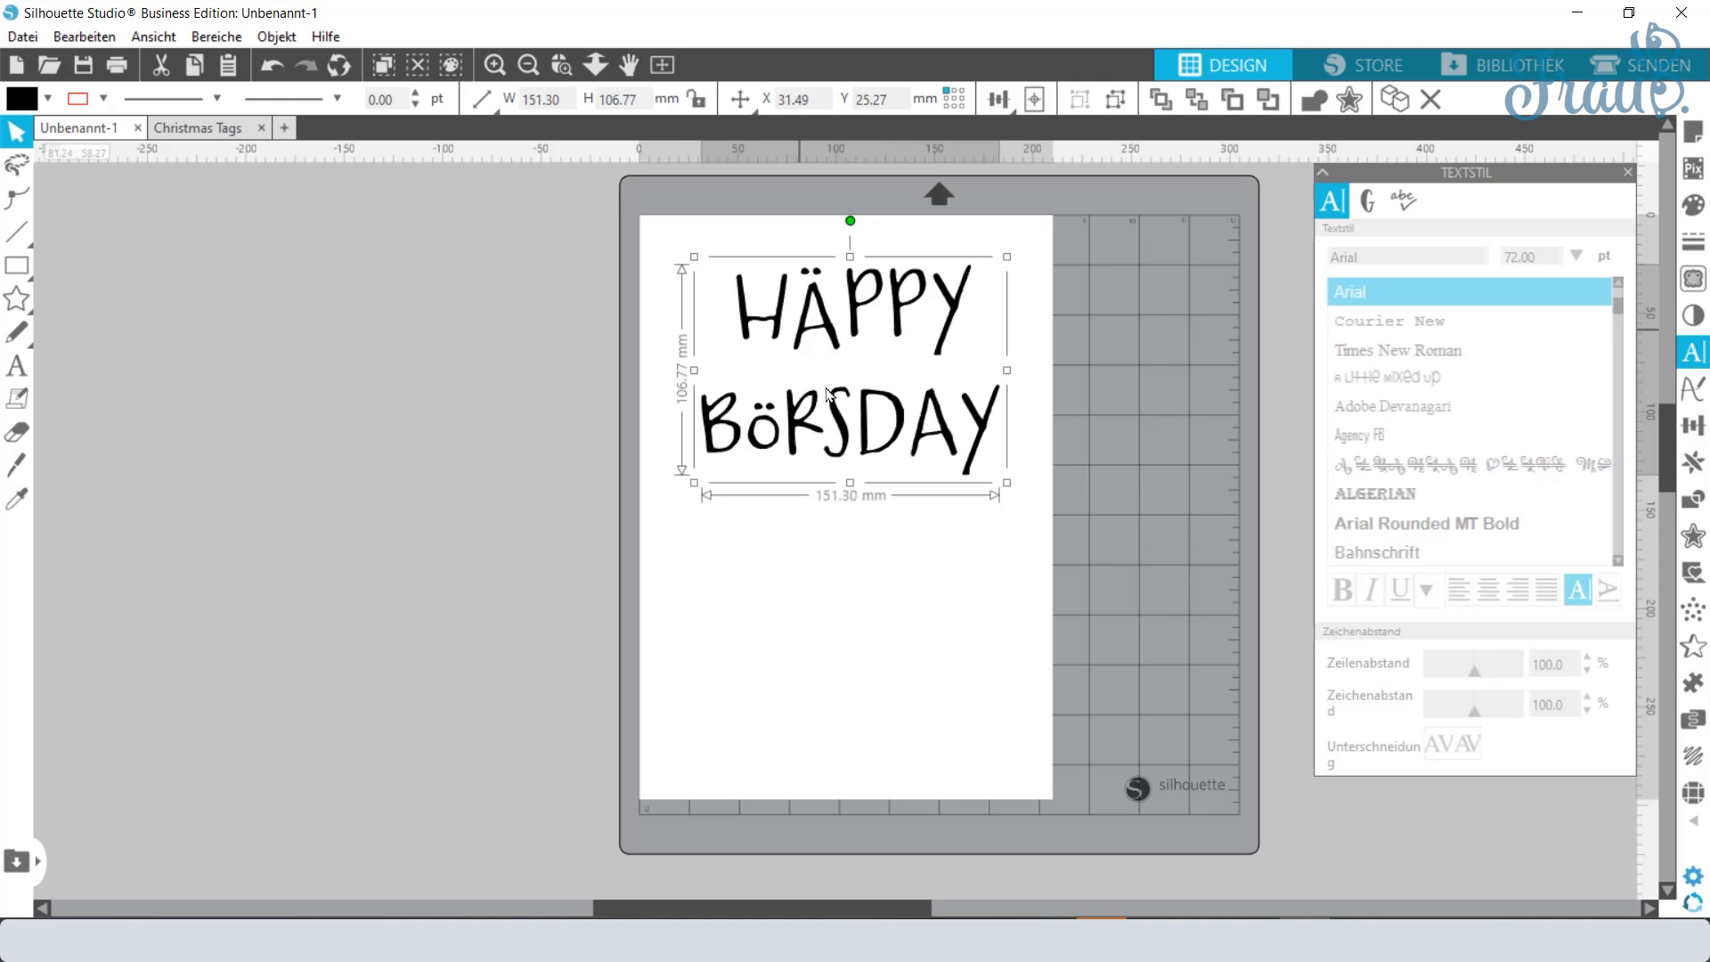
{"action": "left_click", "coordinate": [445, 352]}
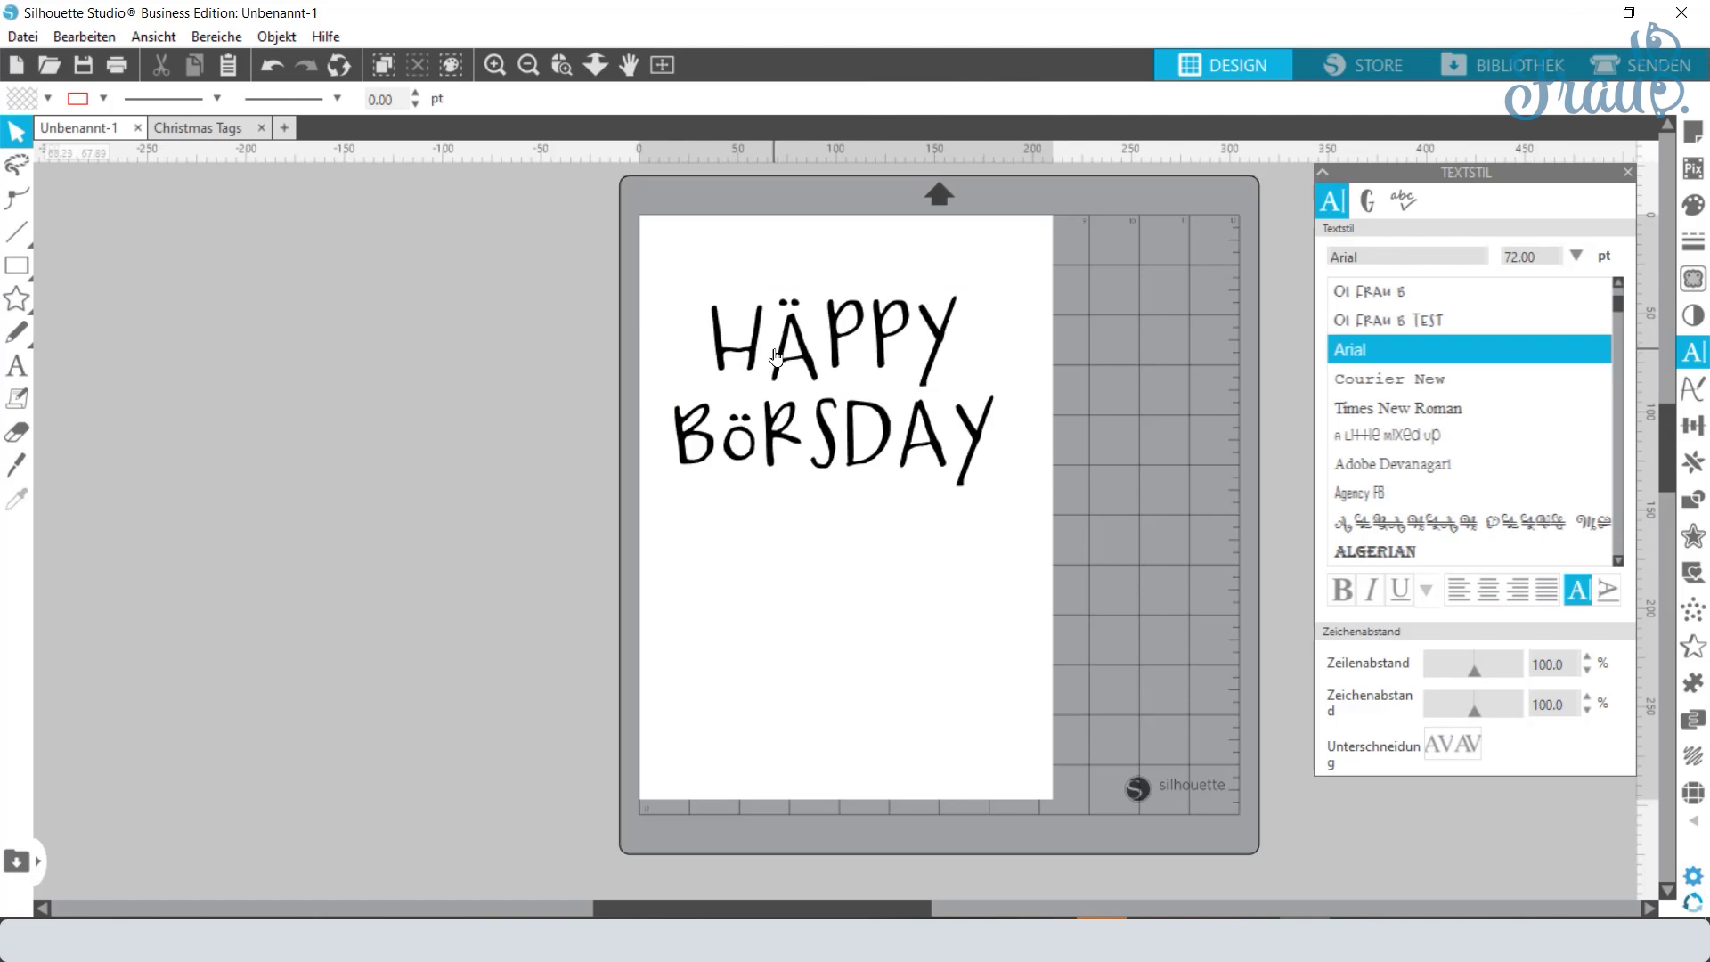
{"action": "double_click", "coordinate": [773, 339]}
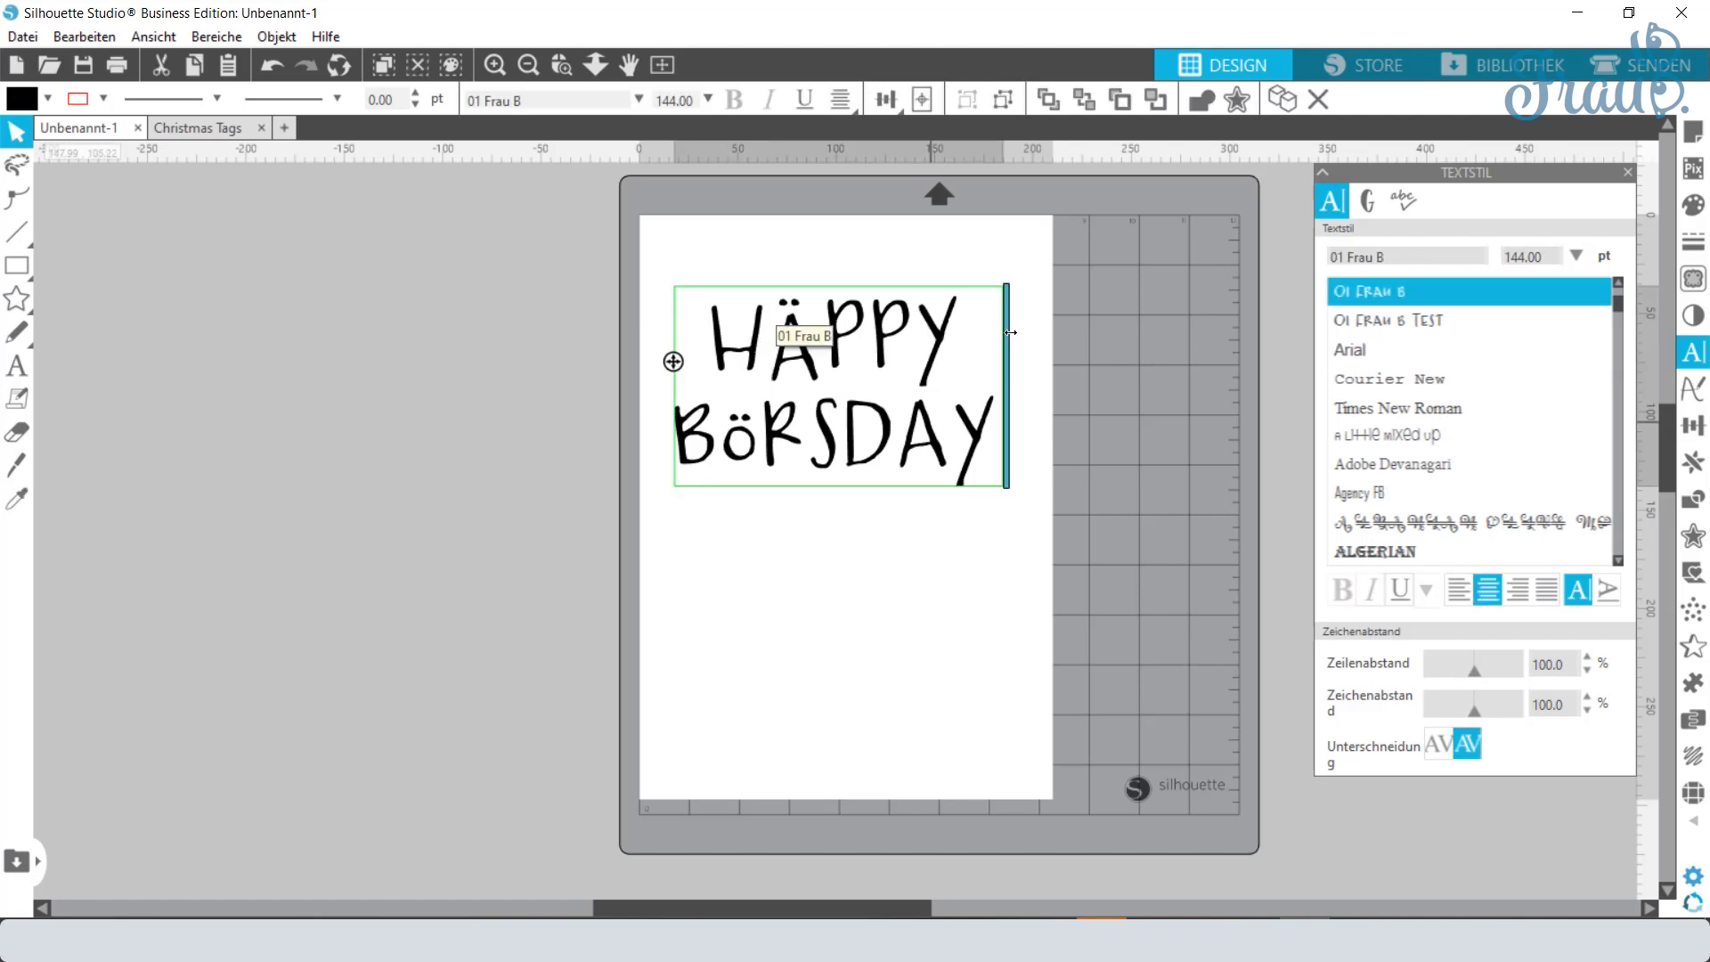
{"action": "left_click_drag", "start_coordinate": [732, 337], "coordinate": [1044, 452]}
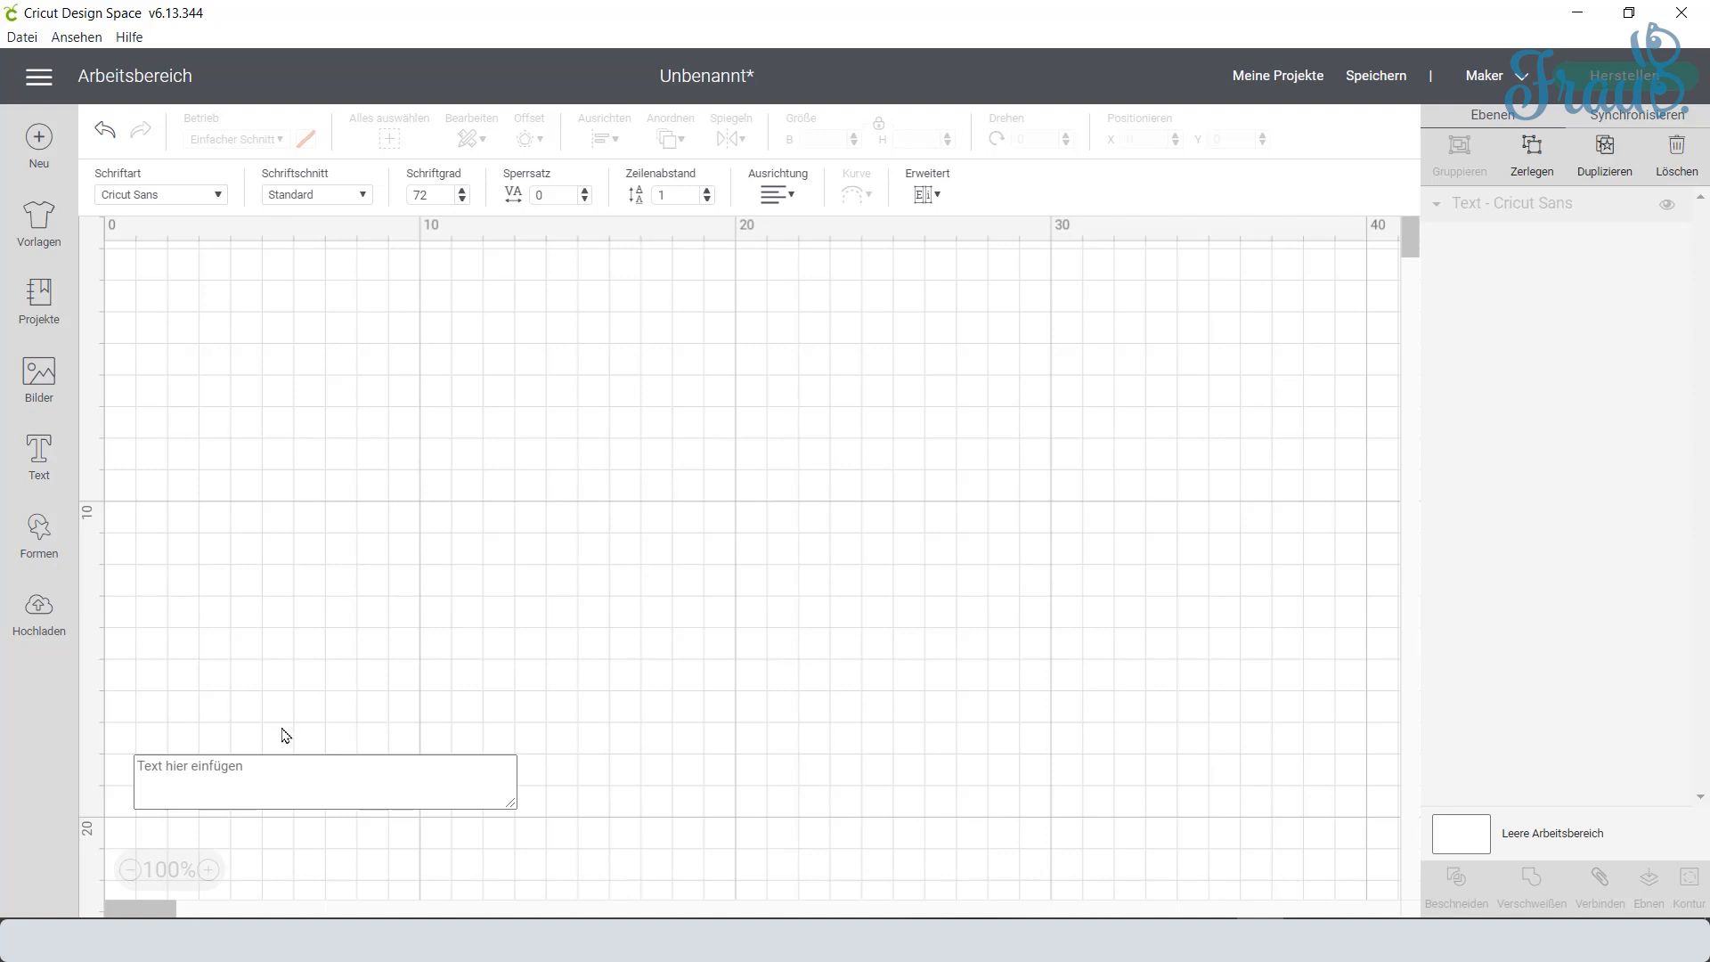
Step: Switch to Cricut Design Space and enter Test in the new text object
{"action": "type", "text": "Test"}
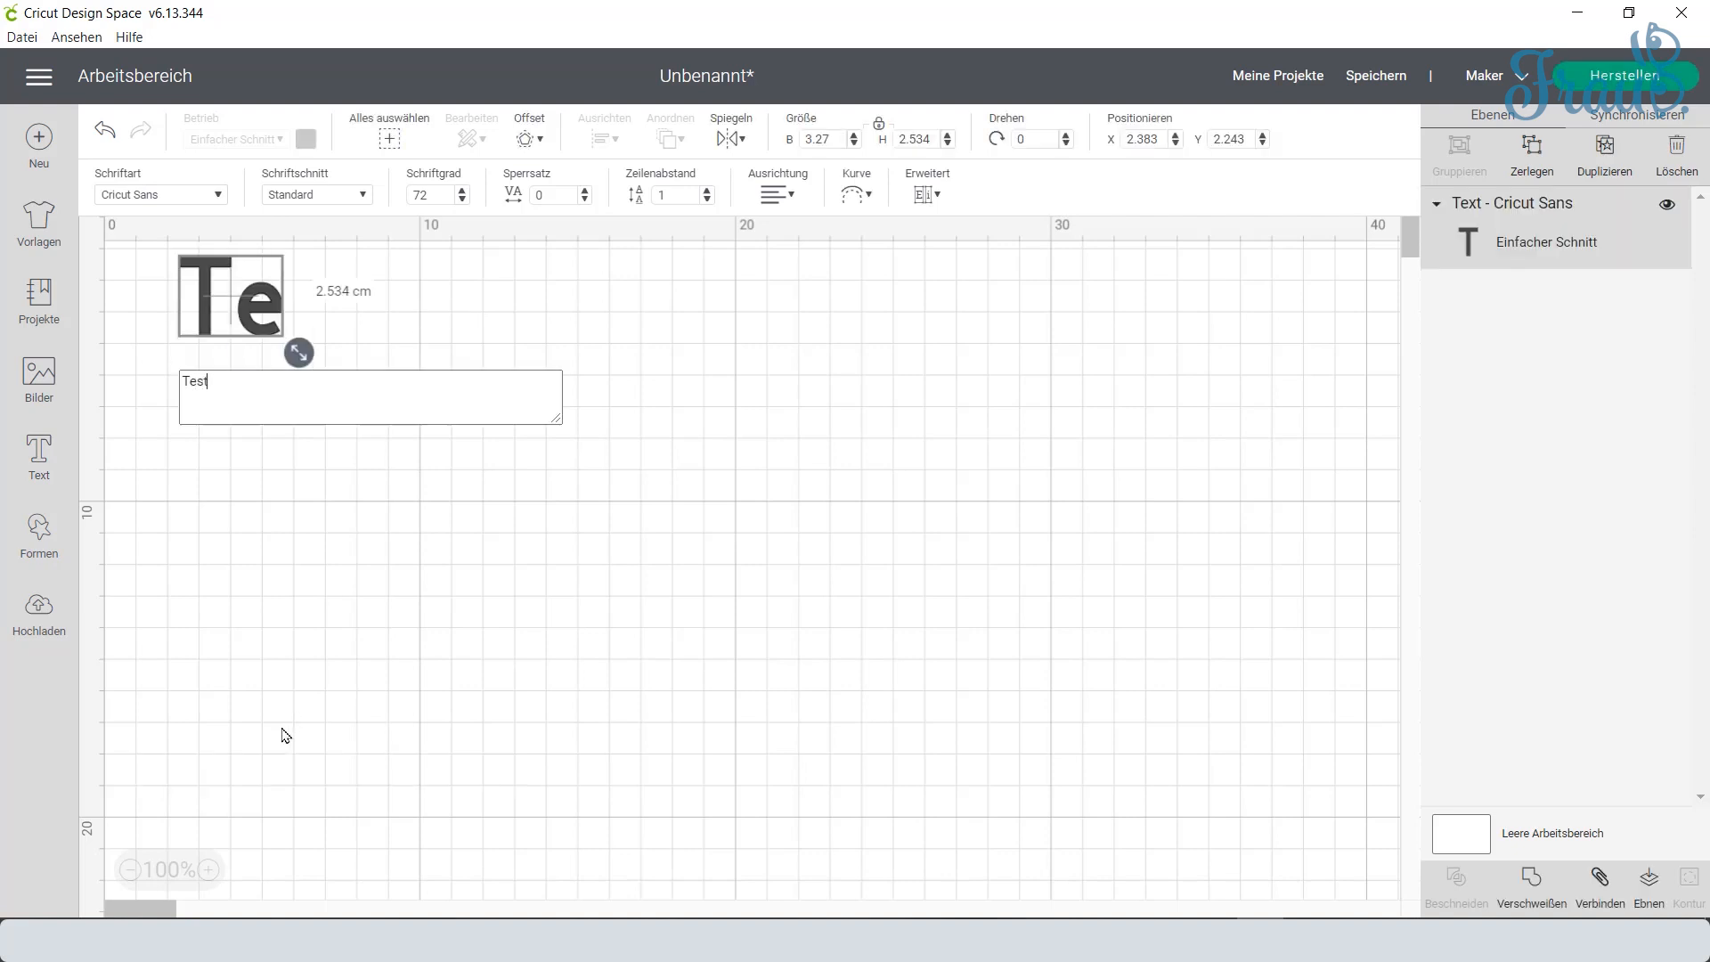
{"action": "left_click", "coordinate": [276, 327]}
{"action": "double_click", "coordinate": [276, 327]}
{"action": "double_click", "coordinate": [226, 373]}
Step: Limit the fonts to system fonts, search for 01 Frau and apply 01 Frau B to the Test text
{"action": "left_click", "coordinate": [218, 194]}
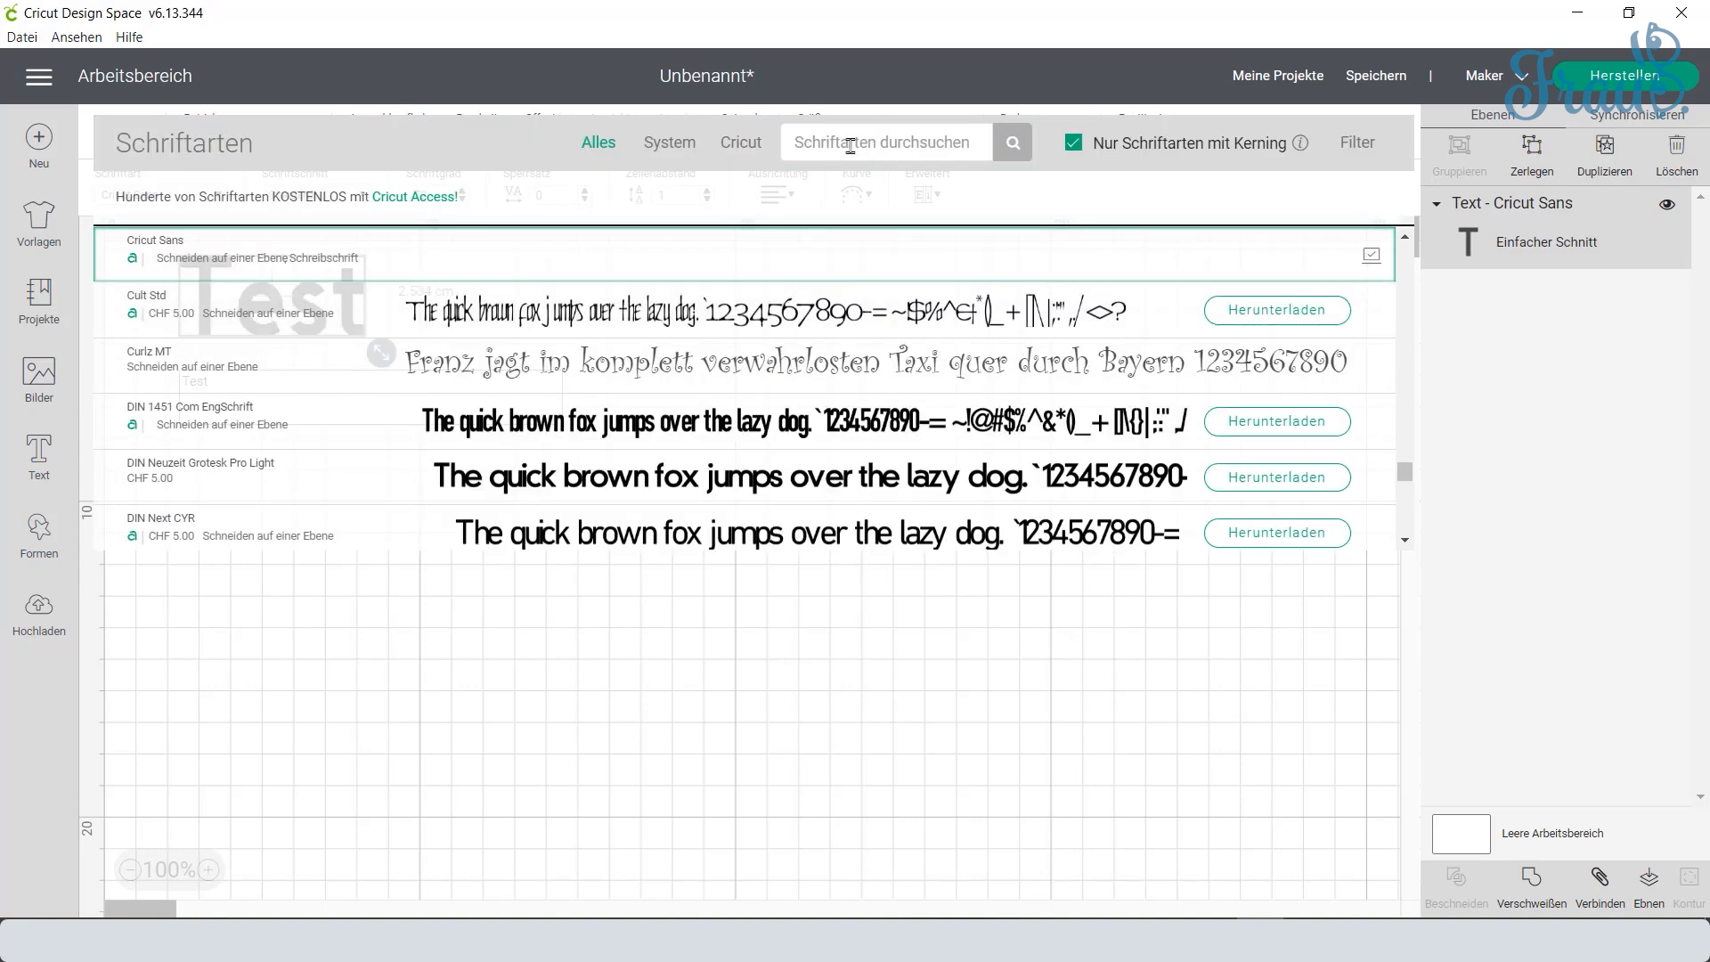
{"action": "left_click", "coordinate": [669, 142]}
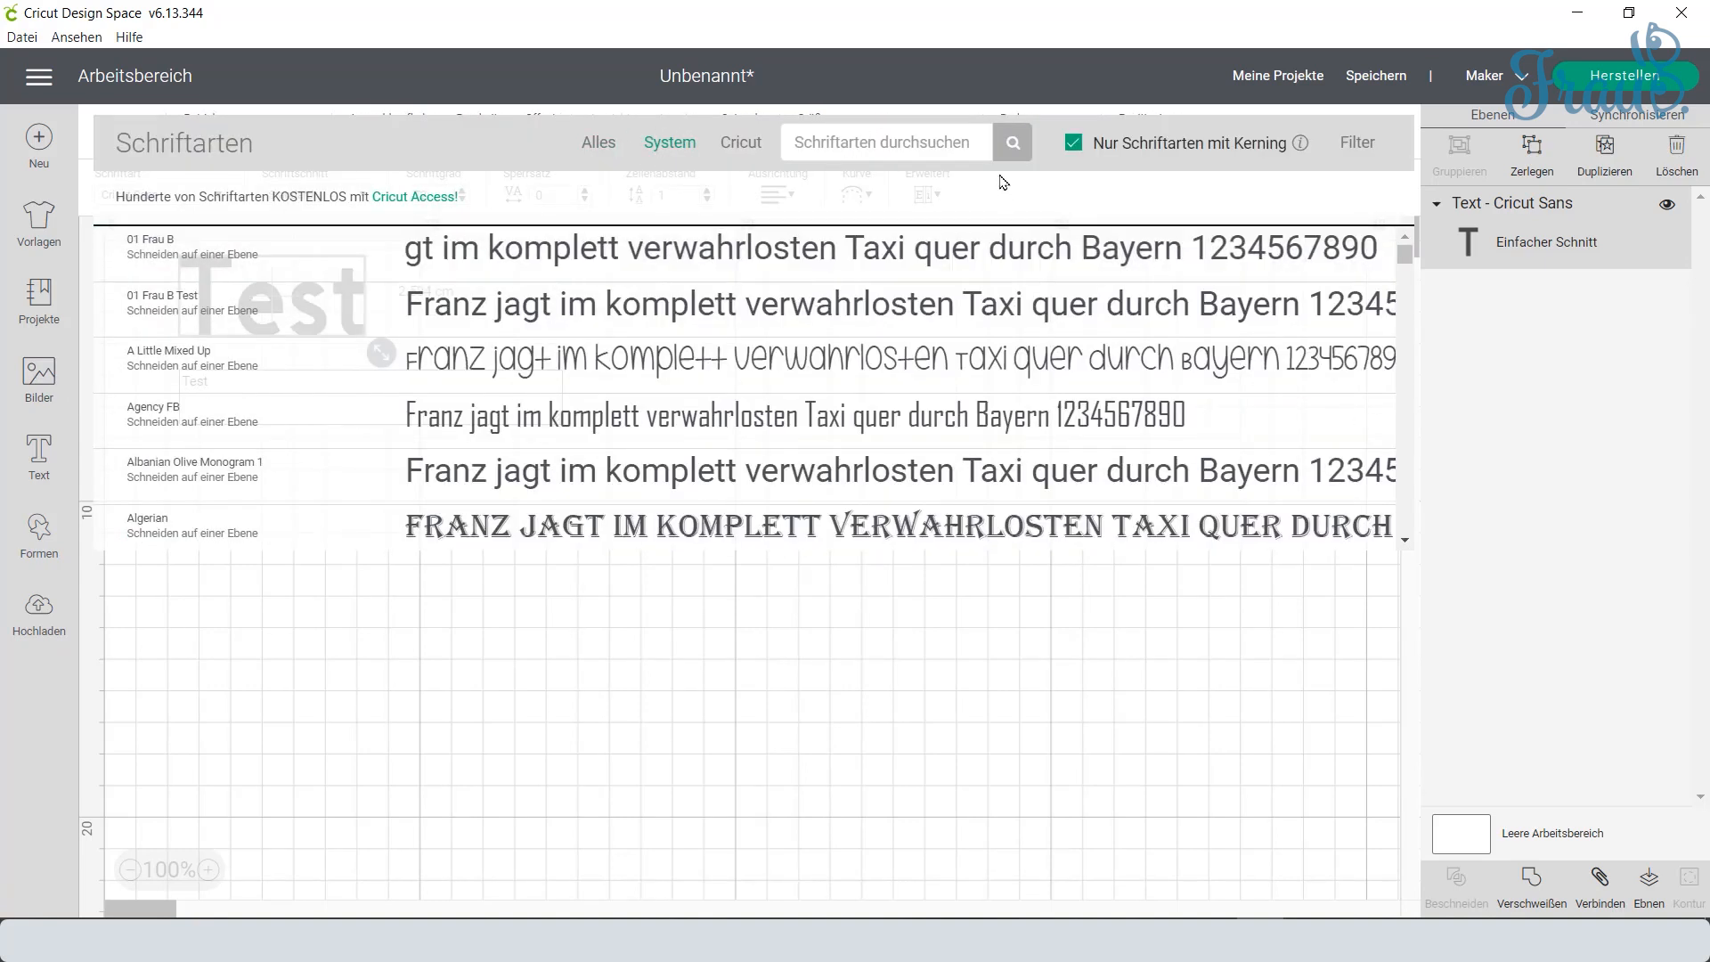
{"action": "left_click", "coordinate": [902, 136]}
{"action": "type", "text": "01 Frau"}
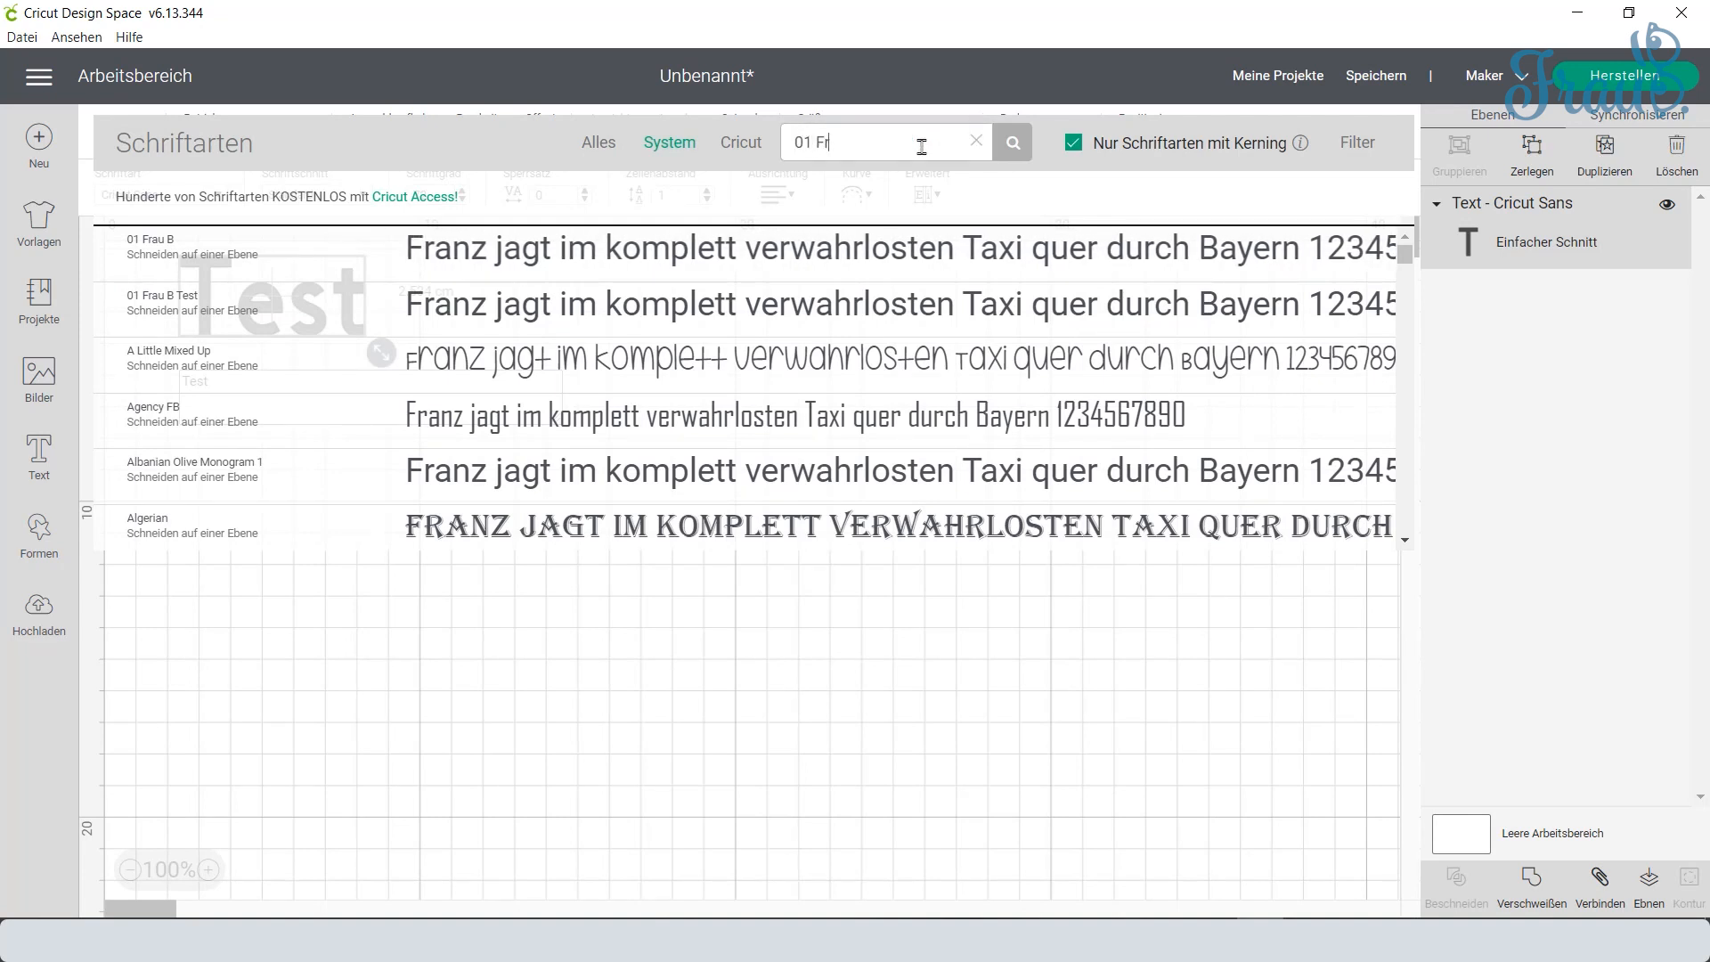
{"action": "left_click", "coordinate": [217, 248]}
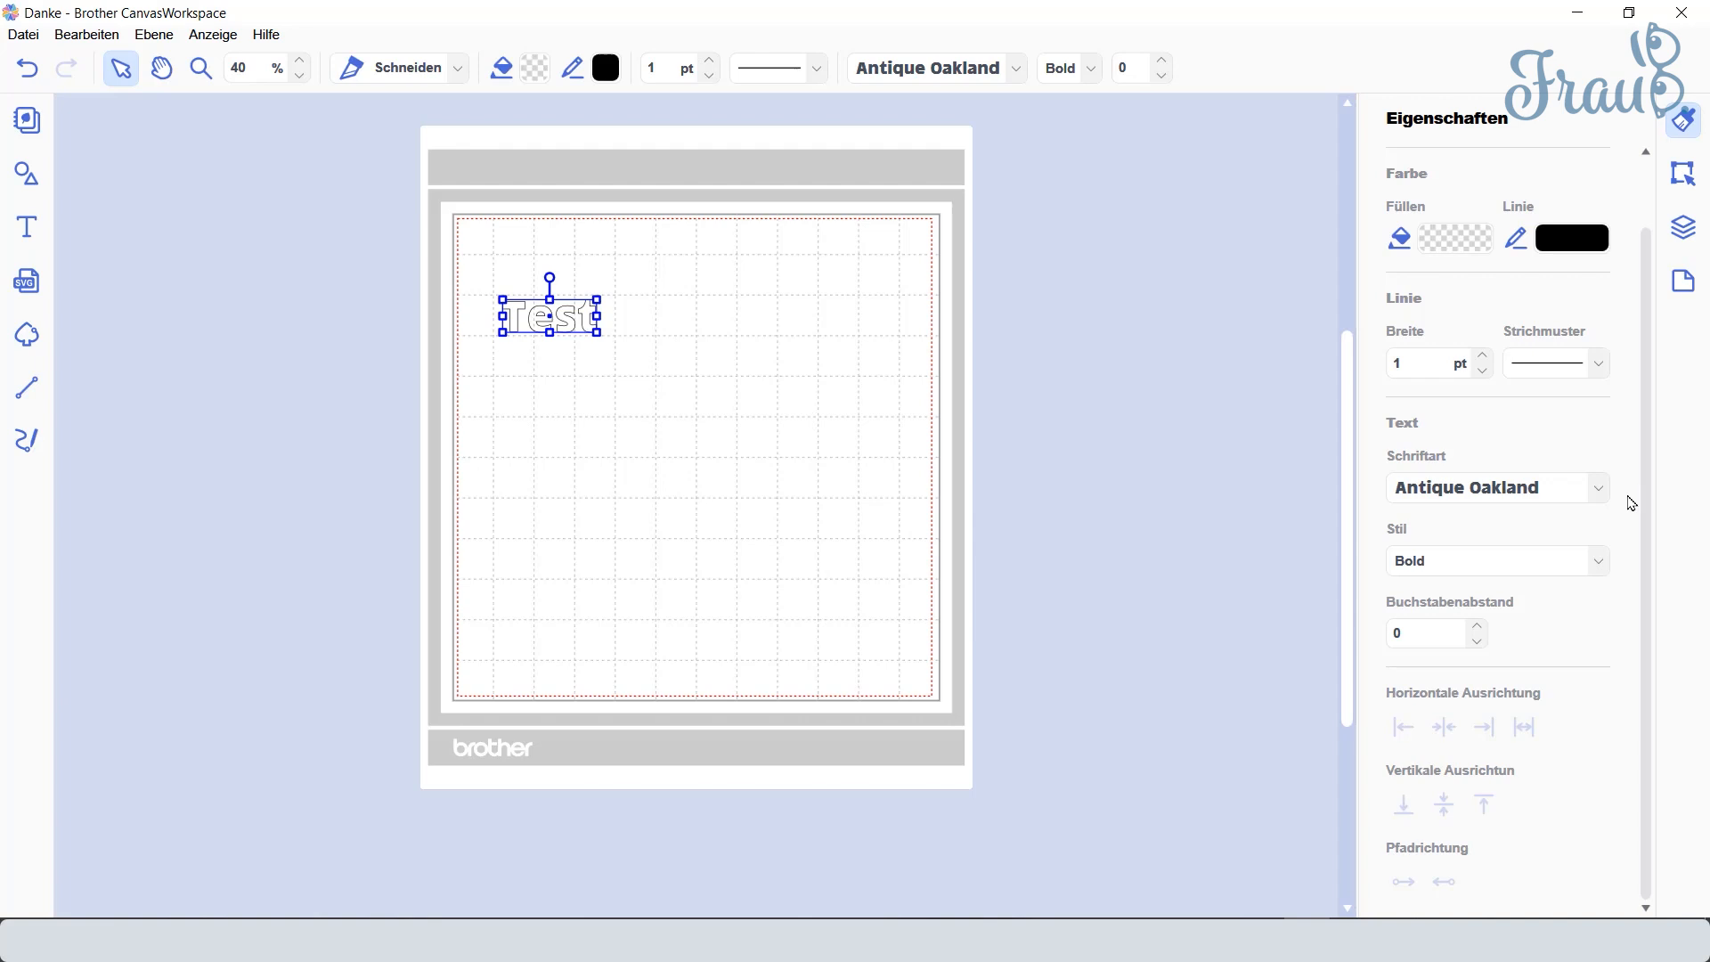
Step: Switch to Brother CanvasWorkspace and locate 01 Frau B among the fonts available for the Test text
{"action": "left_click", "coordinate": [1605, 501]}
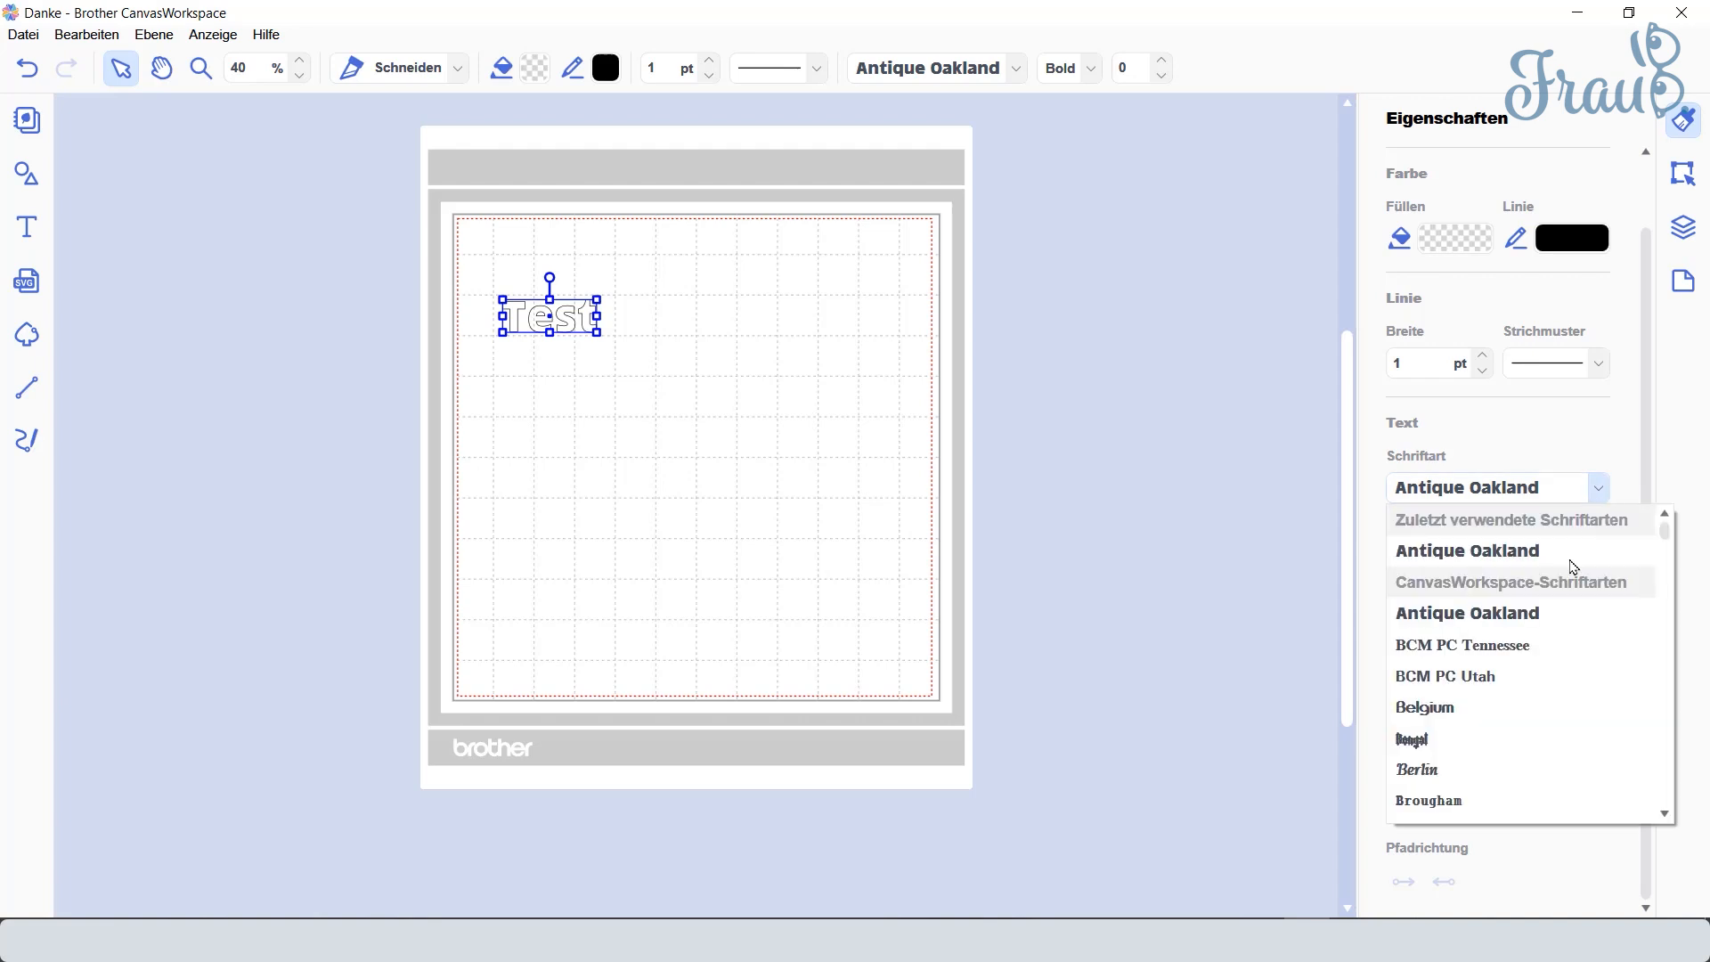
{"action": "scroll", "coordinate": [1515, 706], "scroll_direction": "down", "scroll_amount": 8}
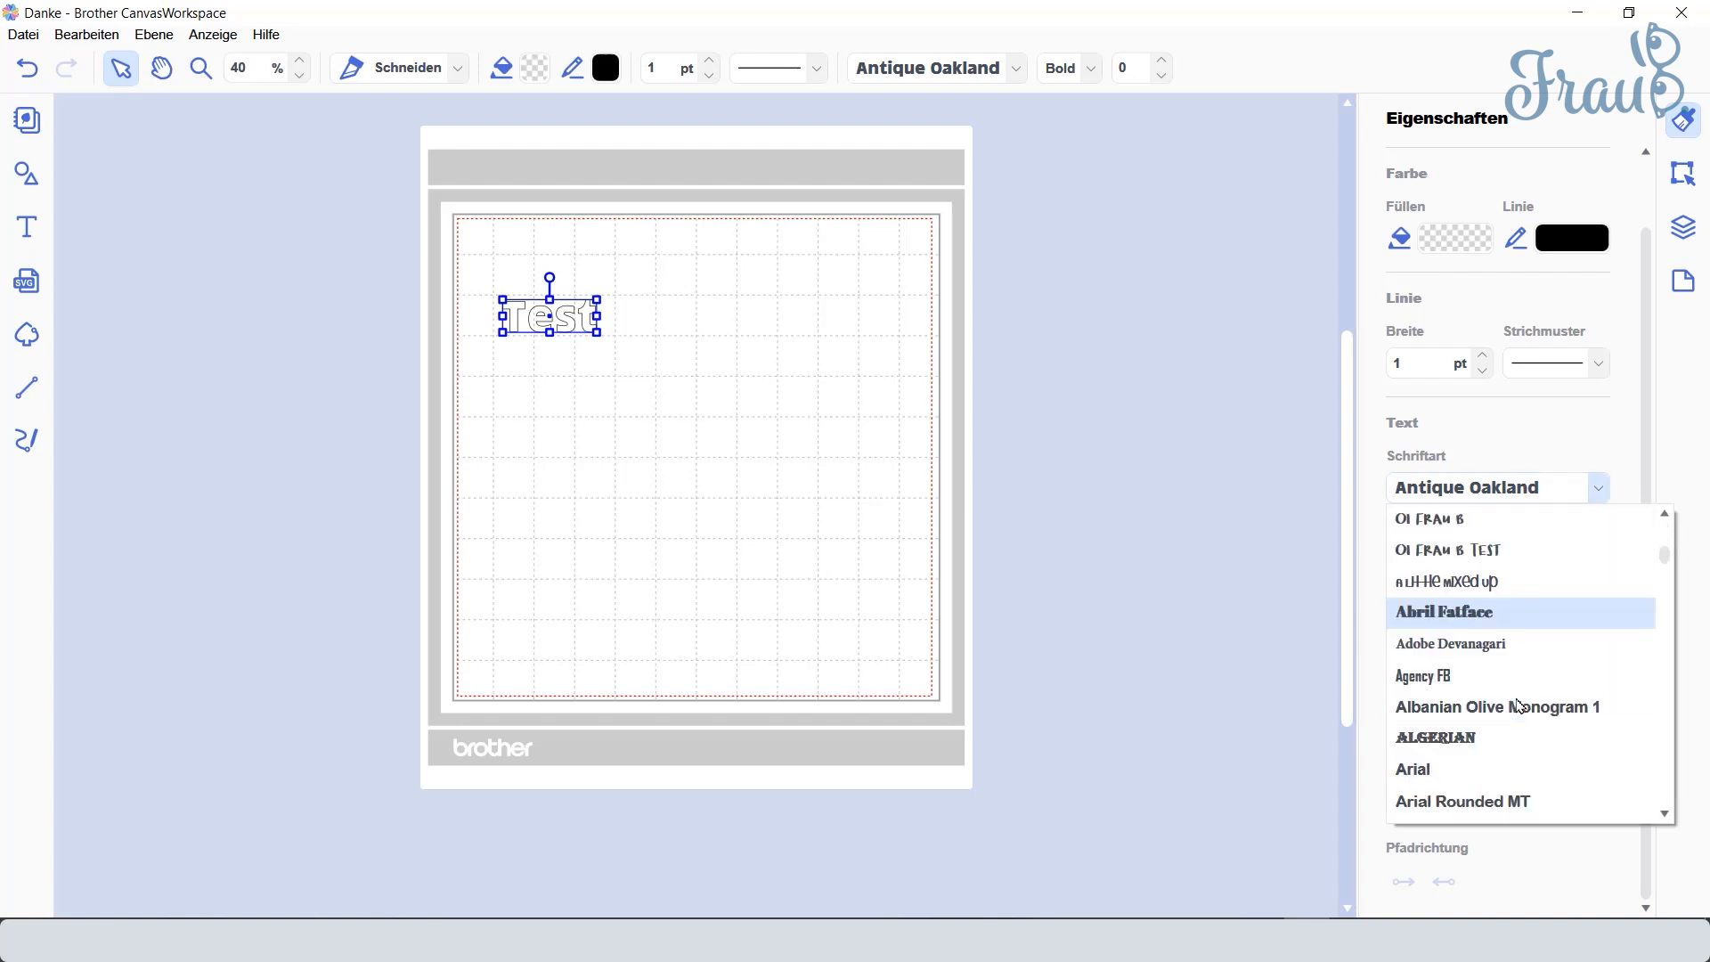
{"action": "scroll", "coordinate": [1516, 707], "scroll_direction": "up", "scroll_amount": 1}
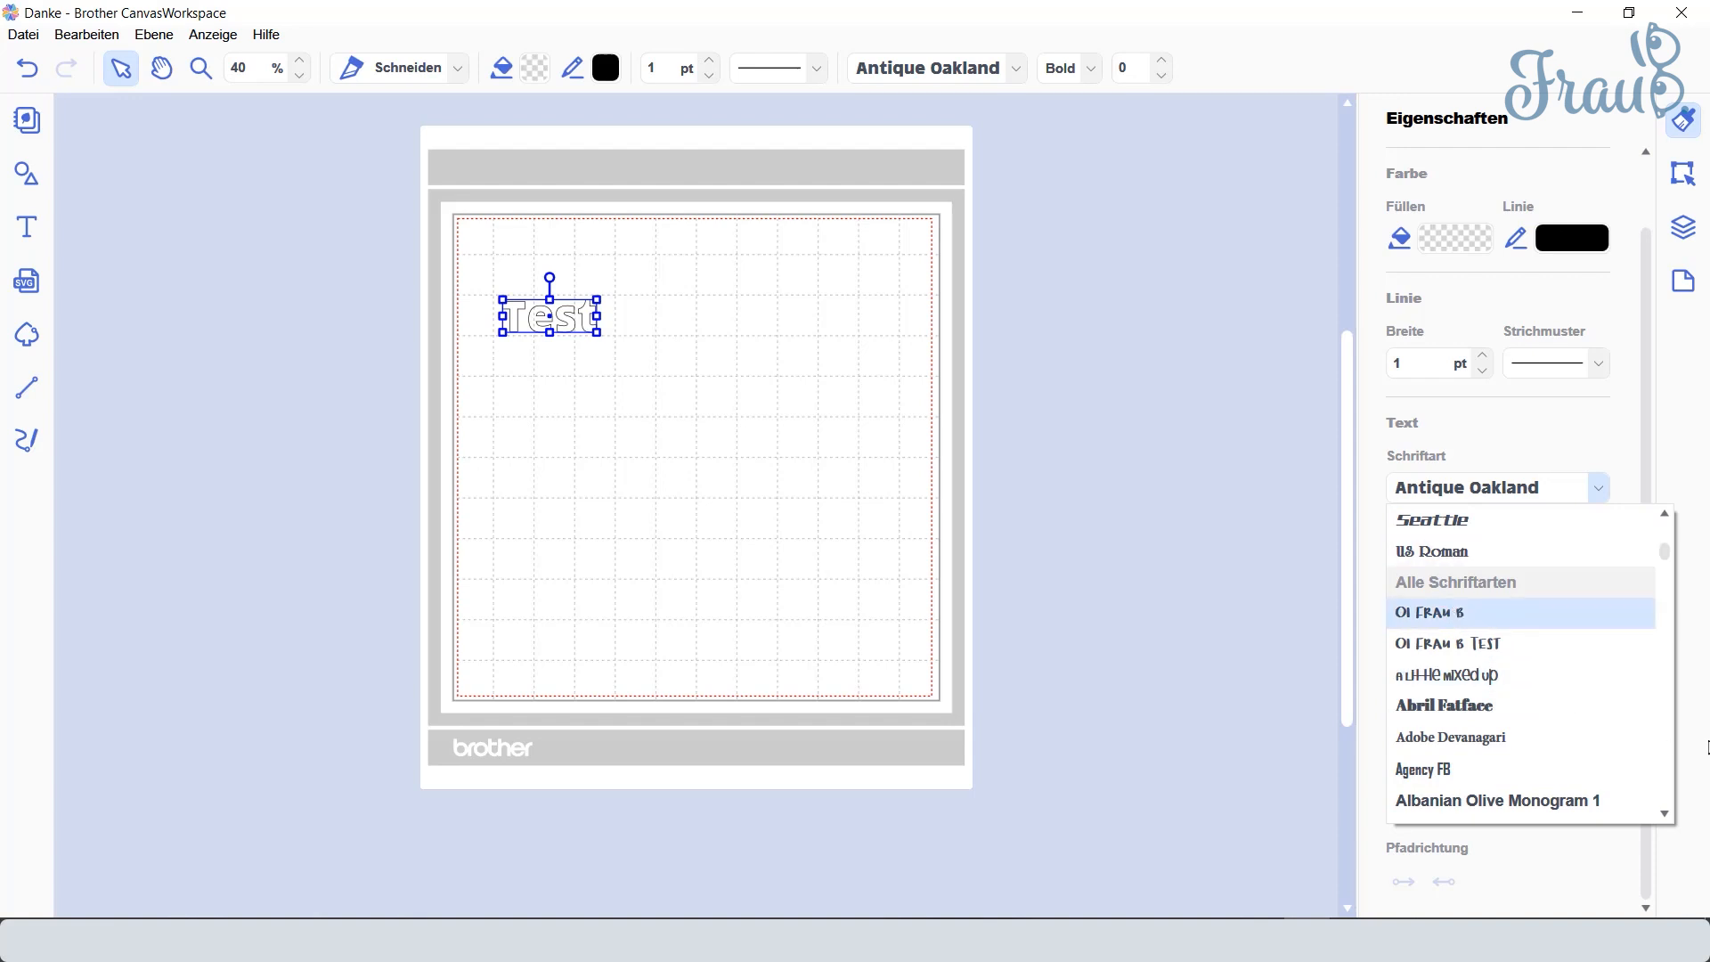
Step: Apply the 01 Frau B font to the Test text and enlarge it to about four and a half times its size
{"action": "left_click", "coordinate": [1460, 613]}
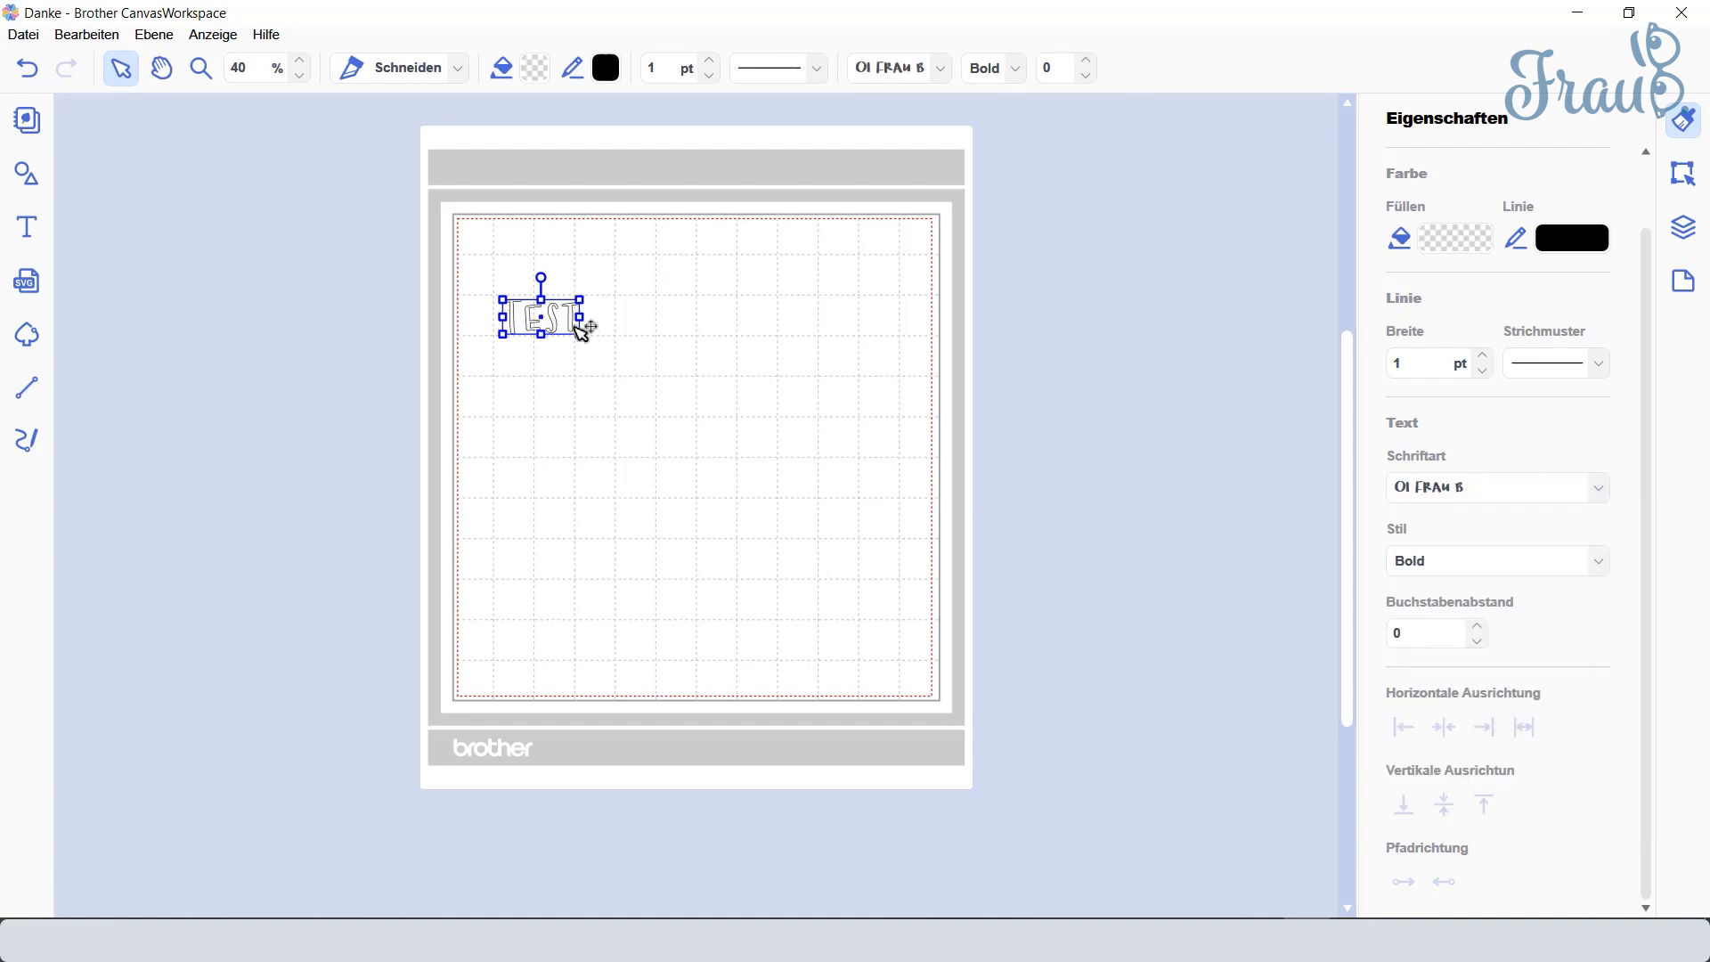
{"action": "left_click_drag", "start_coordinate": [580, 334], "coordinate": [847, 450]}
Step: Fill the enlarged Test text with solid black and deselect it
{"action": "left_click", "coordinate": [1454, 238]}
{"action": "double_click", "coordinate": [545, 557]}
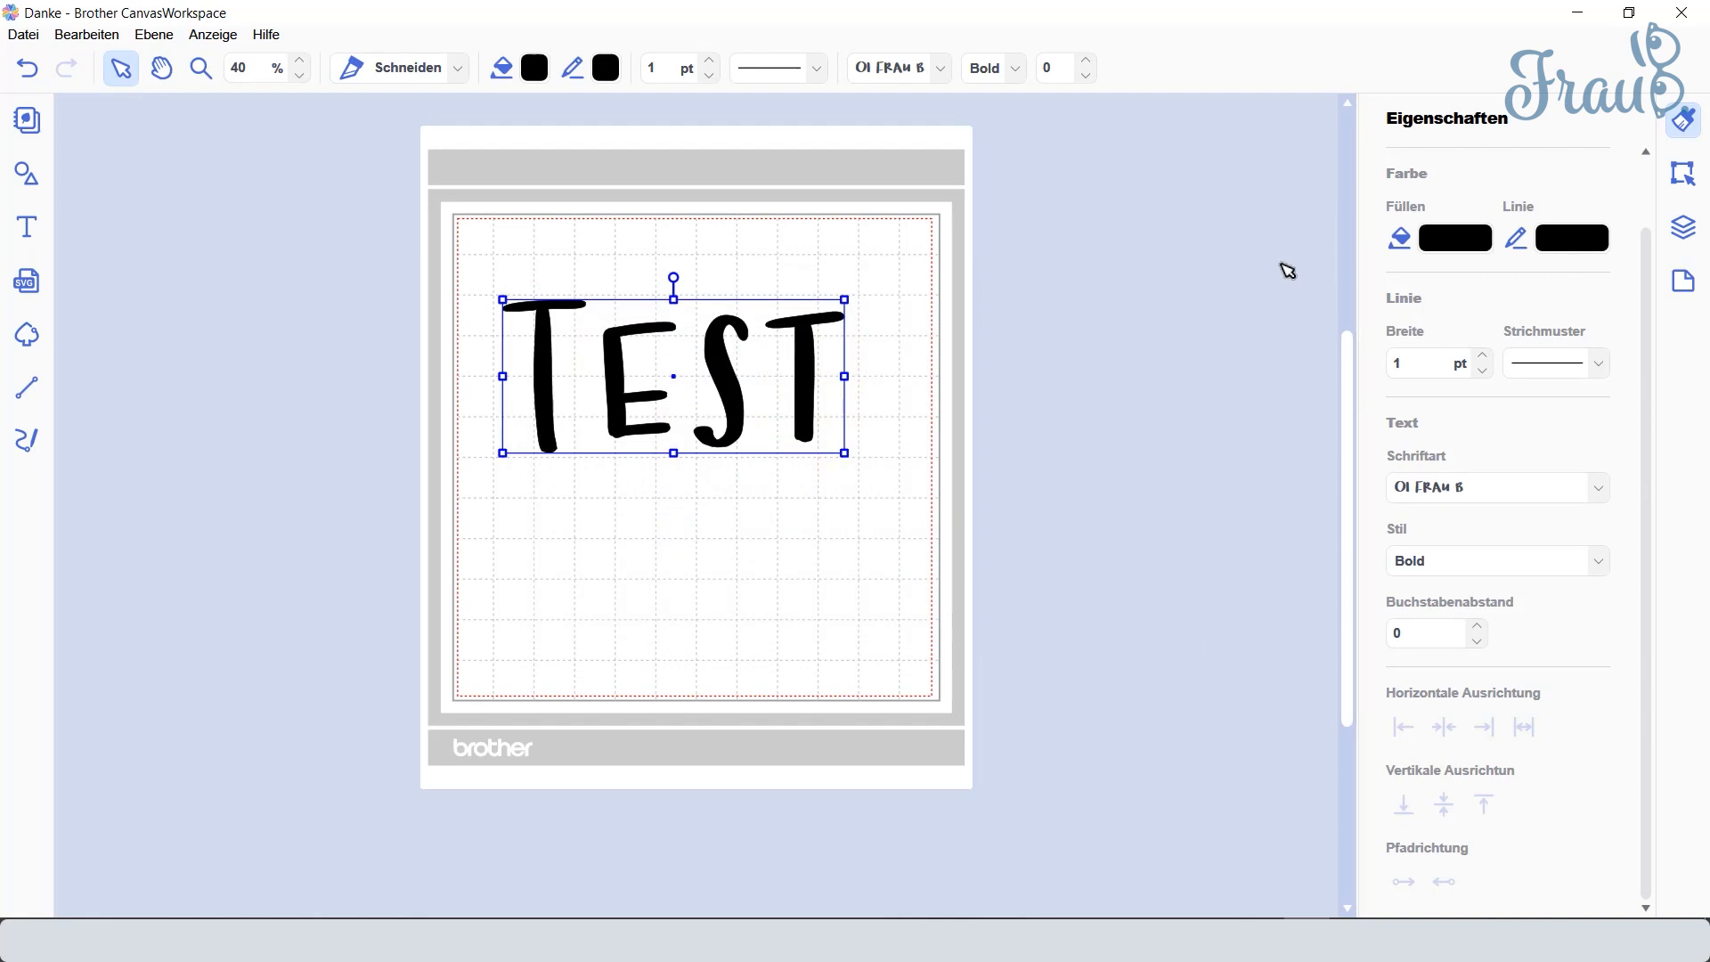
{"action": "left_click", "coordinate": [496, 509]}
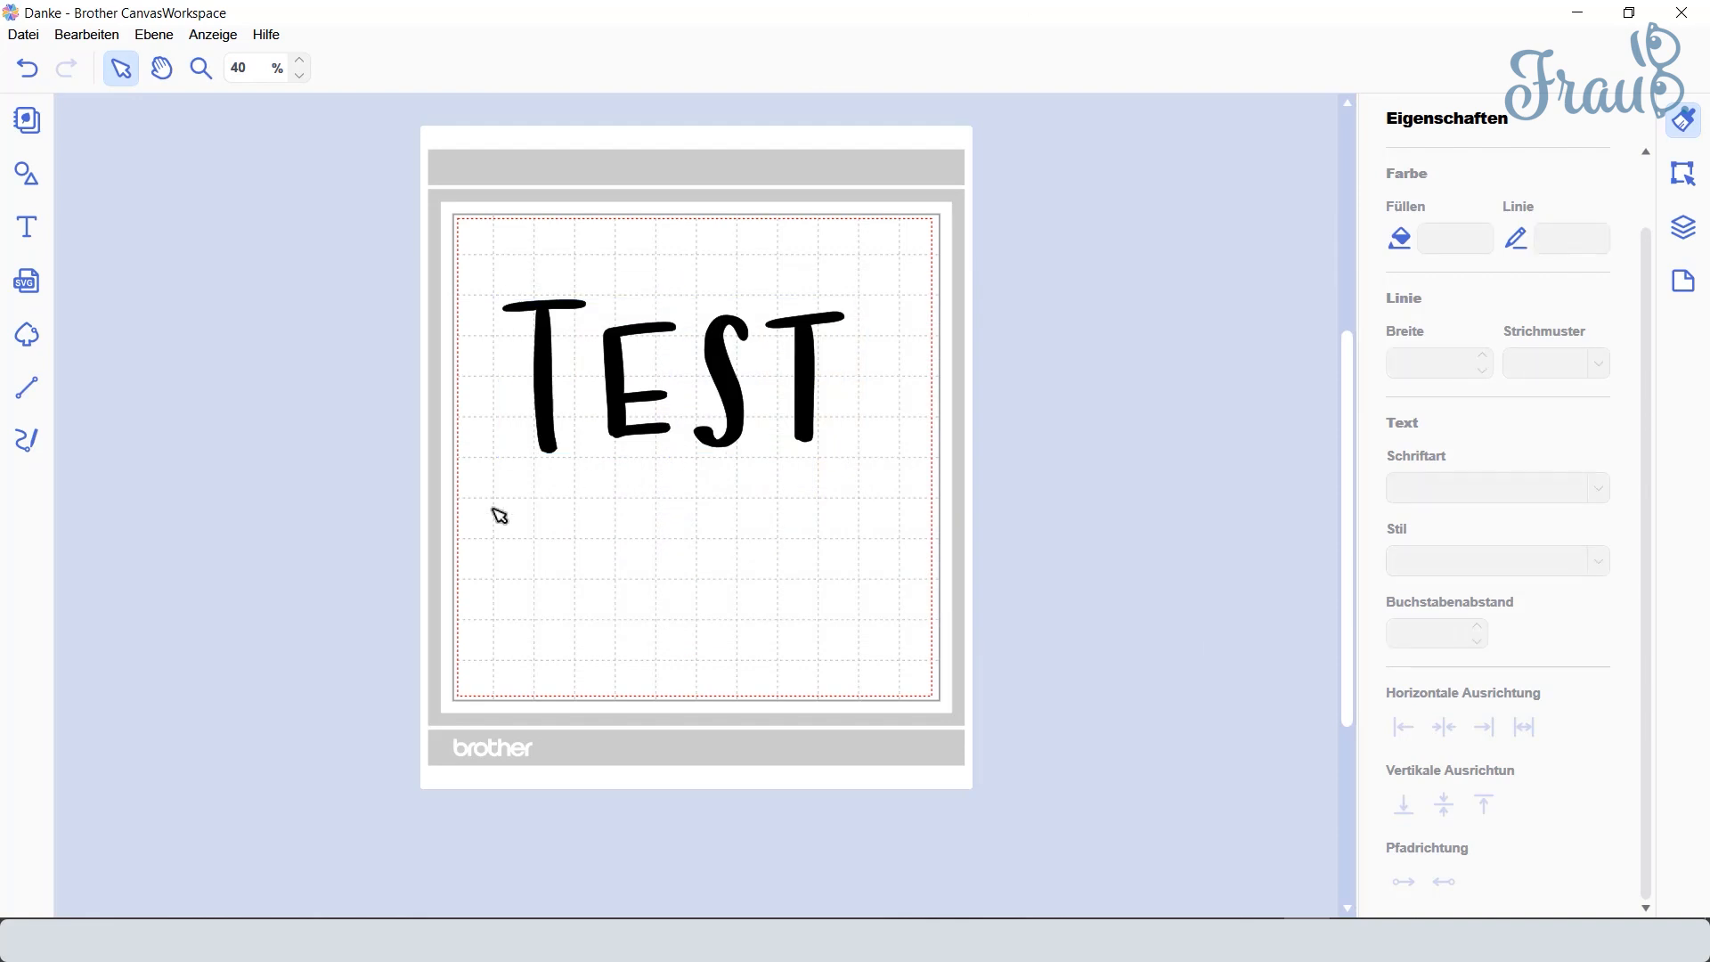
Step: Convert the Test text into shapes and split it into individually movable letters
{"action": "left_click", "coordinate": [813, 404]}
{"action": "right_click", "coordinate": [813, 405]}
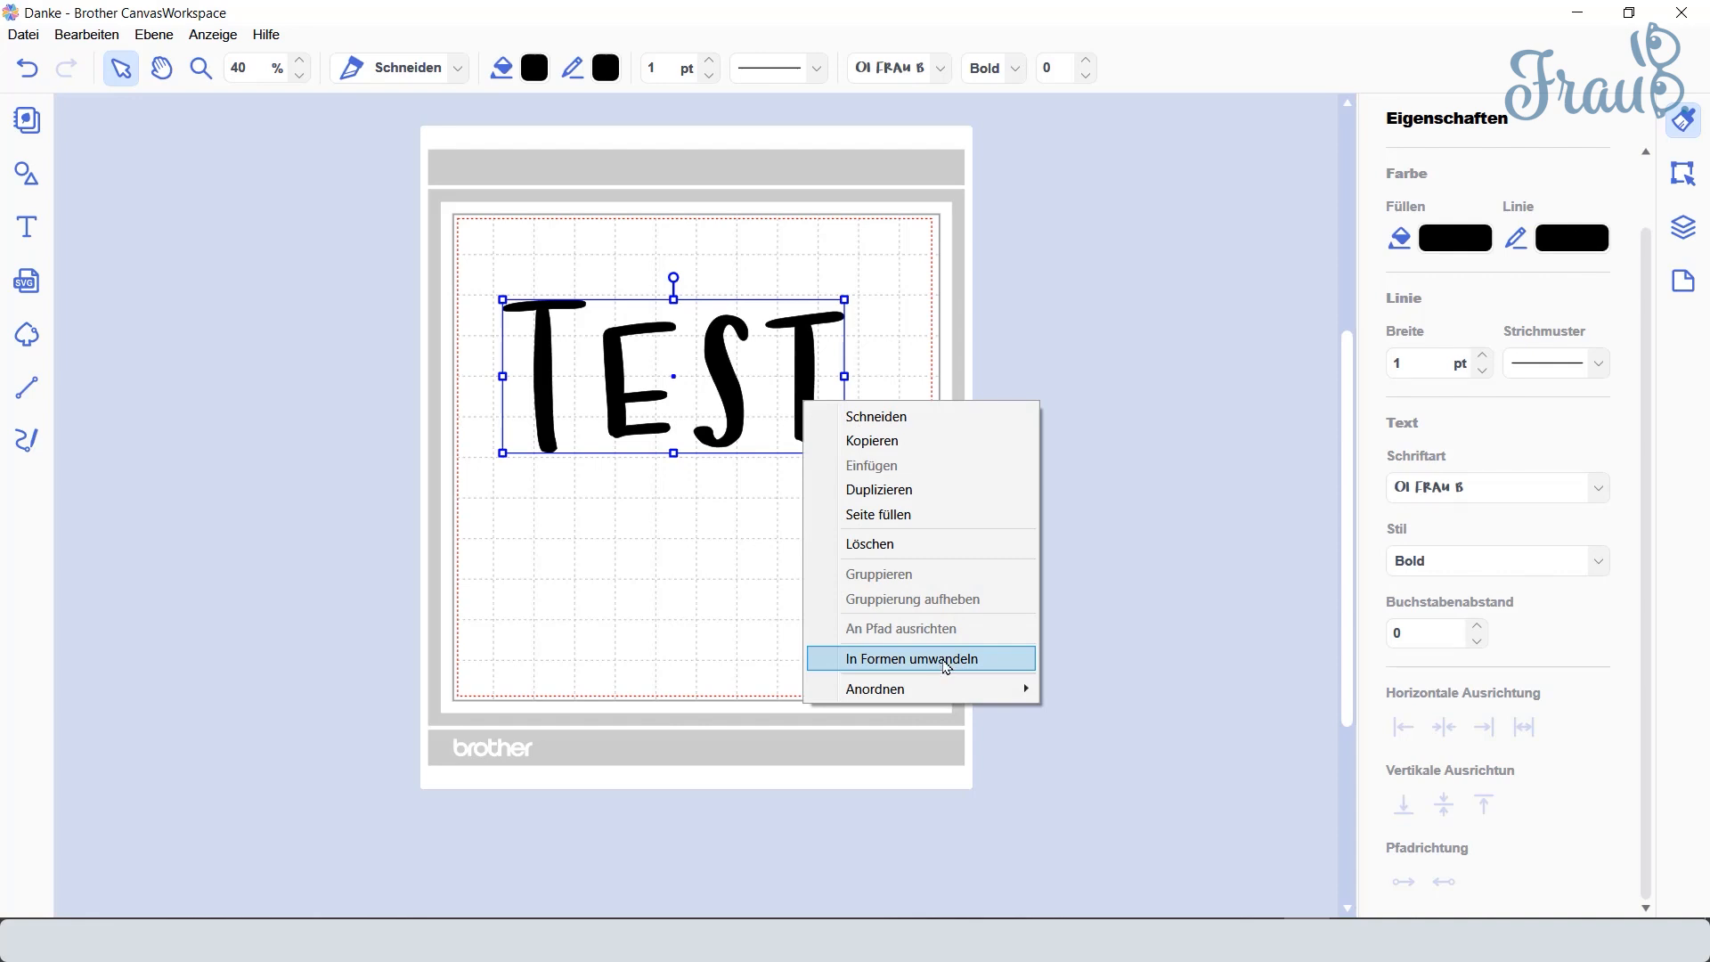
{"action": "left_click", "coordinate": [946, 668]}
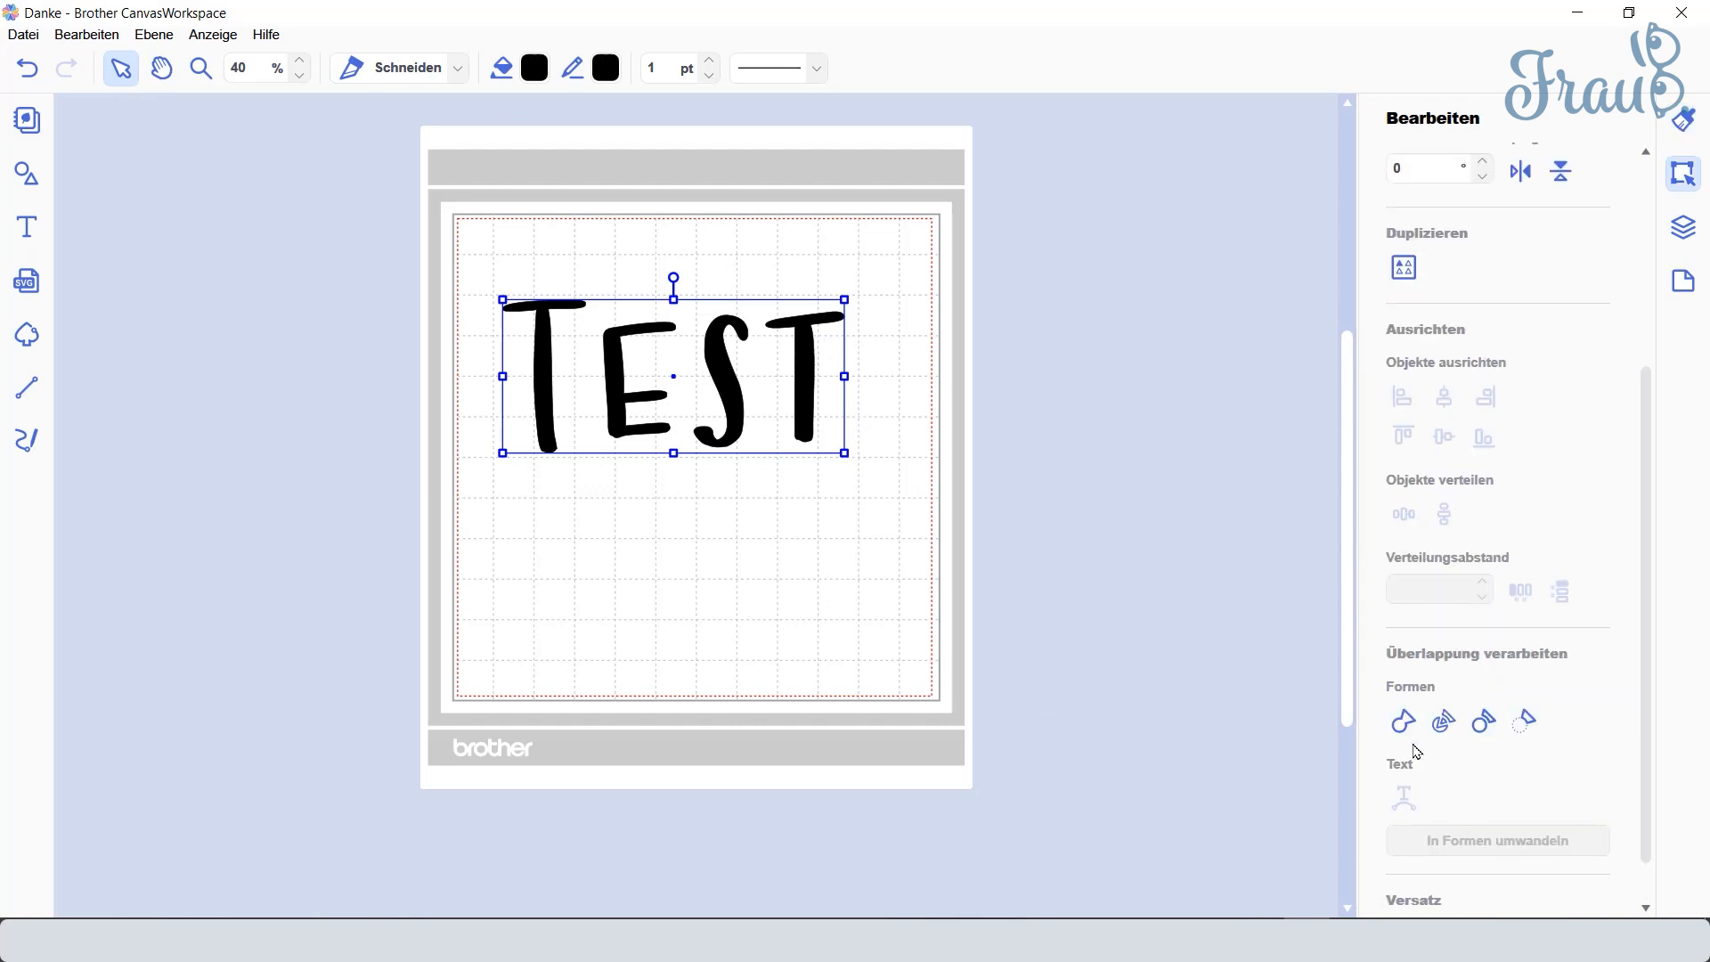
{"action": "left_click", "coordinate": [1444, 722]}
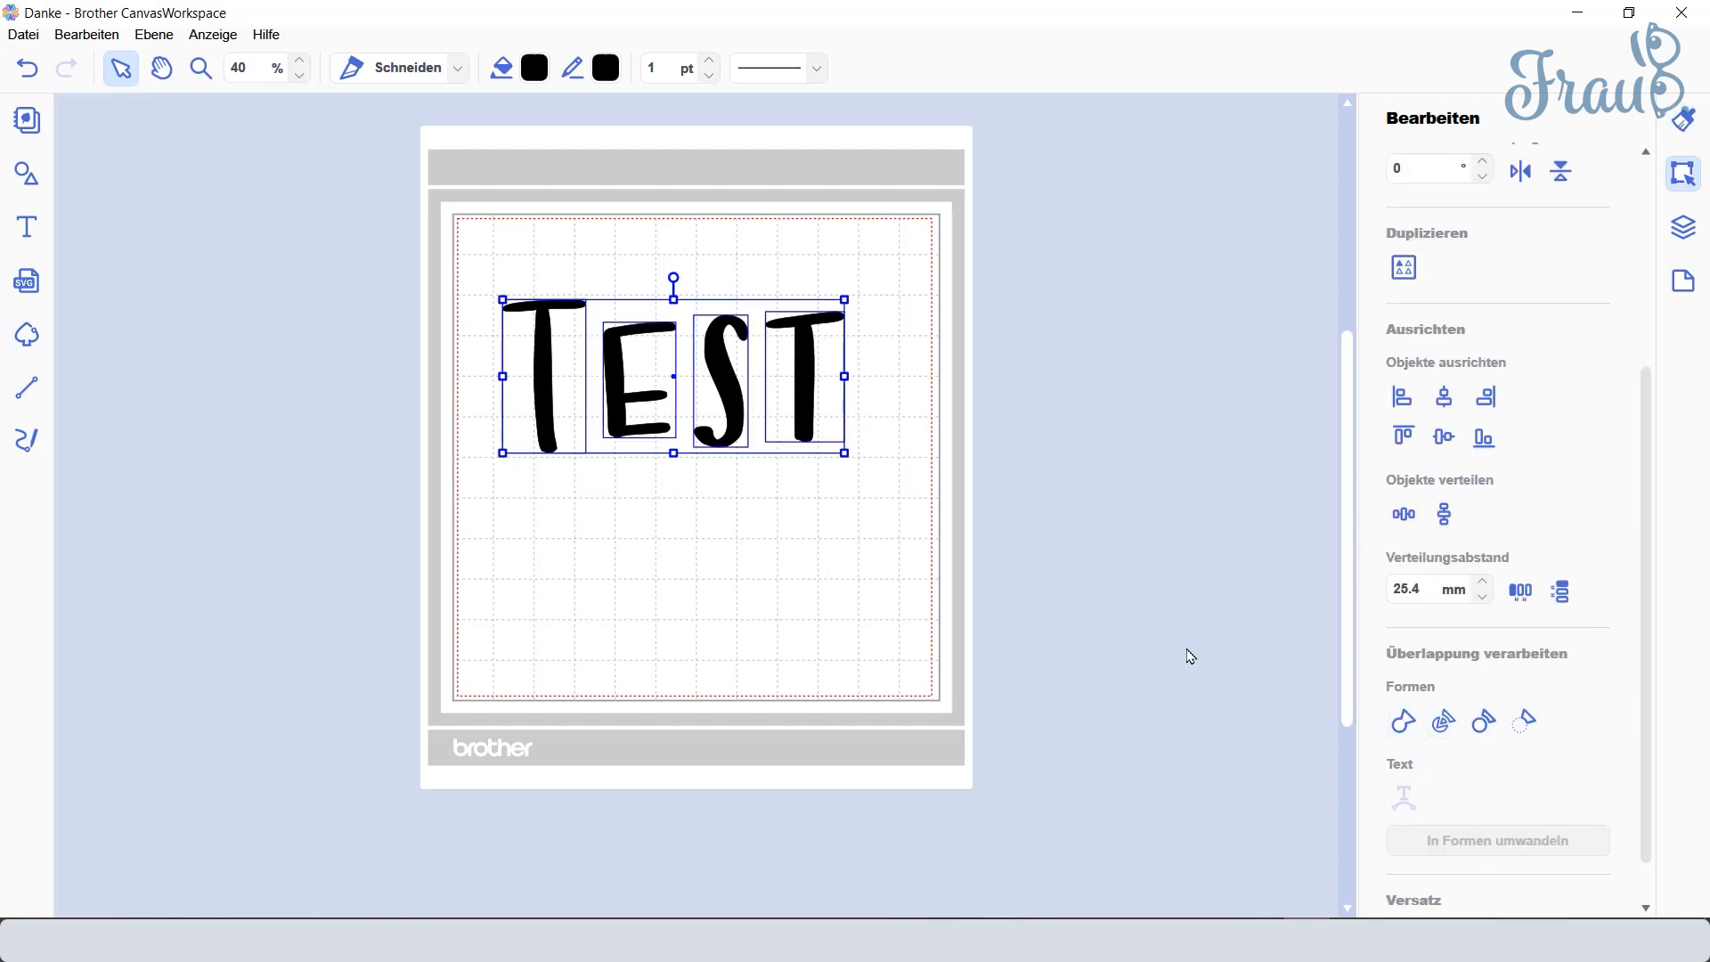
{"action": "left_click", "coordinate": [1198, 456]}
Step: Shift the letters E, S and T together towards the first T to narrow the gap
{"action": "left_click_drag", "start_coordinate": [824, 461], "coordinate": [623, 357]}
{"action": "key", "text": "Left"}
{"action": "key", "text": "Left"}
{"action": "key", "text": "Left"}
{"action": "key", "text": "Left"}
{"action": "key", "text": "Left"}
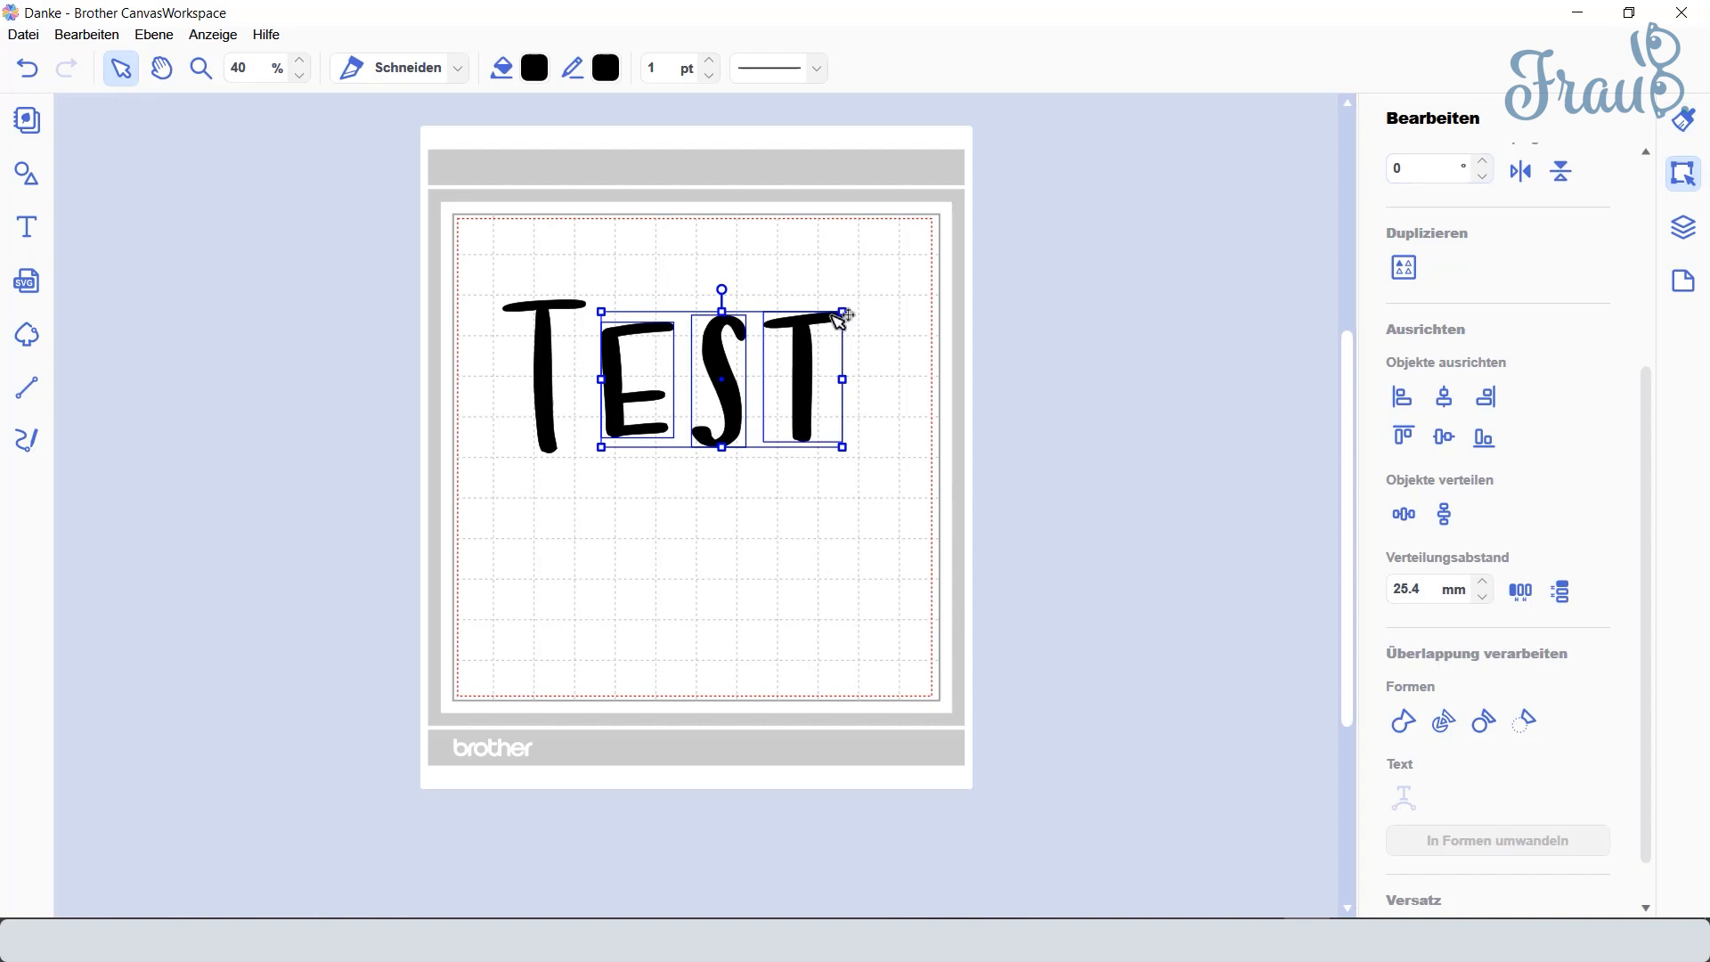
{"action": "left_click_drag", "start_coordinate": [718, 358], "coordinate": [698, 362]}
Step: Reposition the S and the final T slightly in relation to the E
{"action": "left_click_drag", "start_coordinate": [953, 487], "coordinate": [687, 359]}
{"action": "left_click_drag", "start_coordinate": [785, 359], "coordinate": [783, 376]}
{"action": "left_click", "coordinate": [783, 367]}
Step: Select all four letters of the word and group them into one object
{"action": "left_click_drag", "start_coordinate": [1082, 539], "coordinate": [499, 272]}
{"action": "right_click", "coordinate": [694, 356]}
{"action": "left_click", "coordinate": [766, 525]}
{"action": "left_click", "coordinate": [1130, 439]}
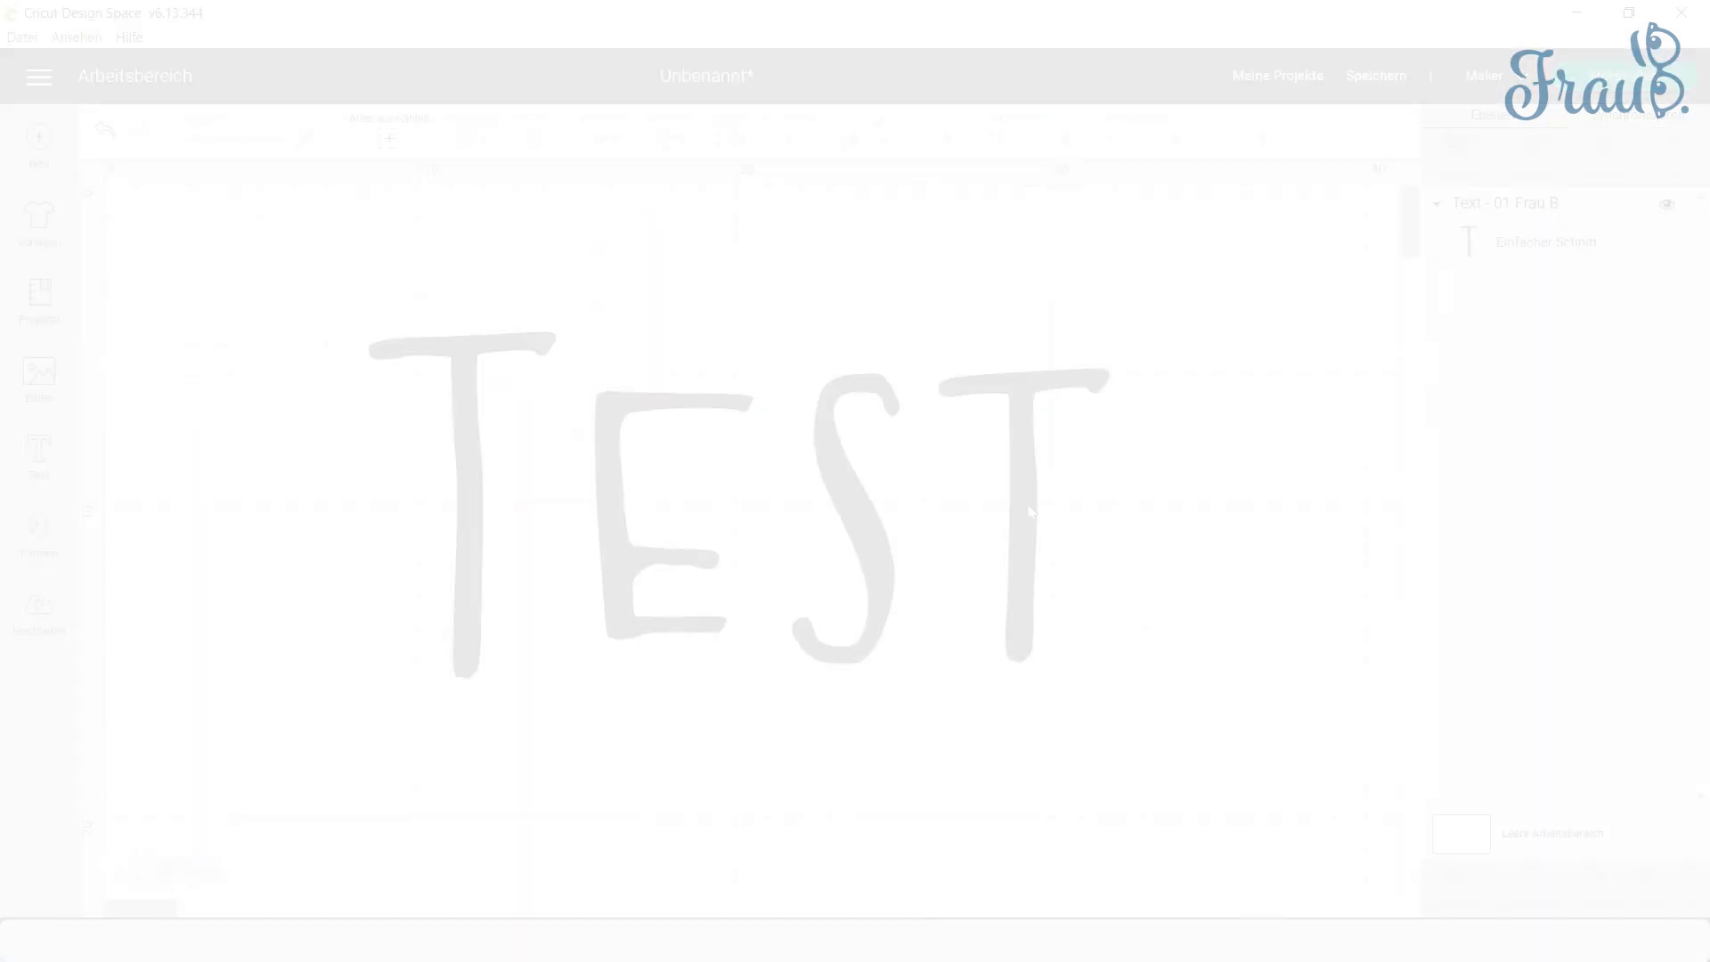
Step: Switch to Cricut Design Space and ungroup the Test text into separate letter objects
{"action": "left_click", "coordinate": [1029, 509]}
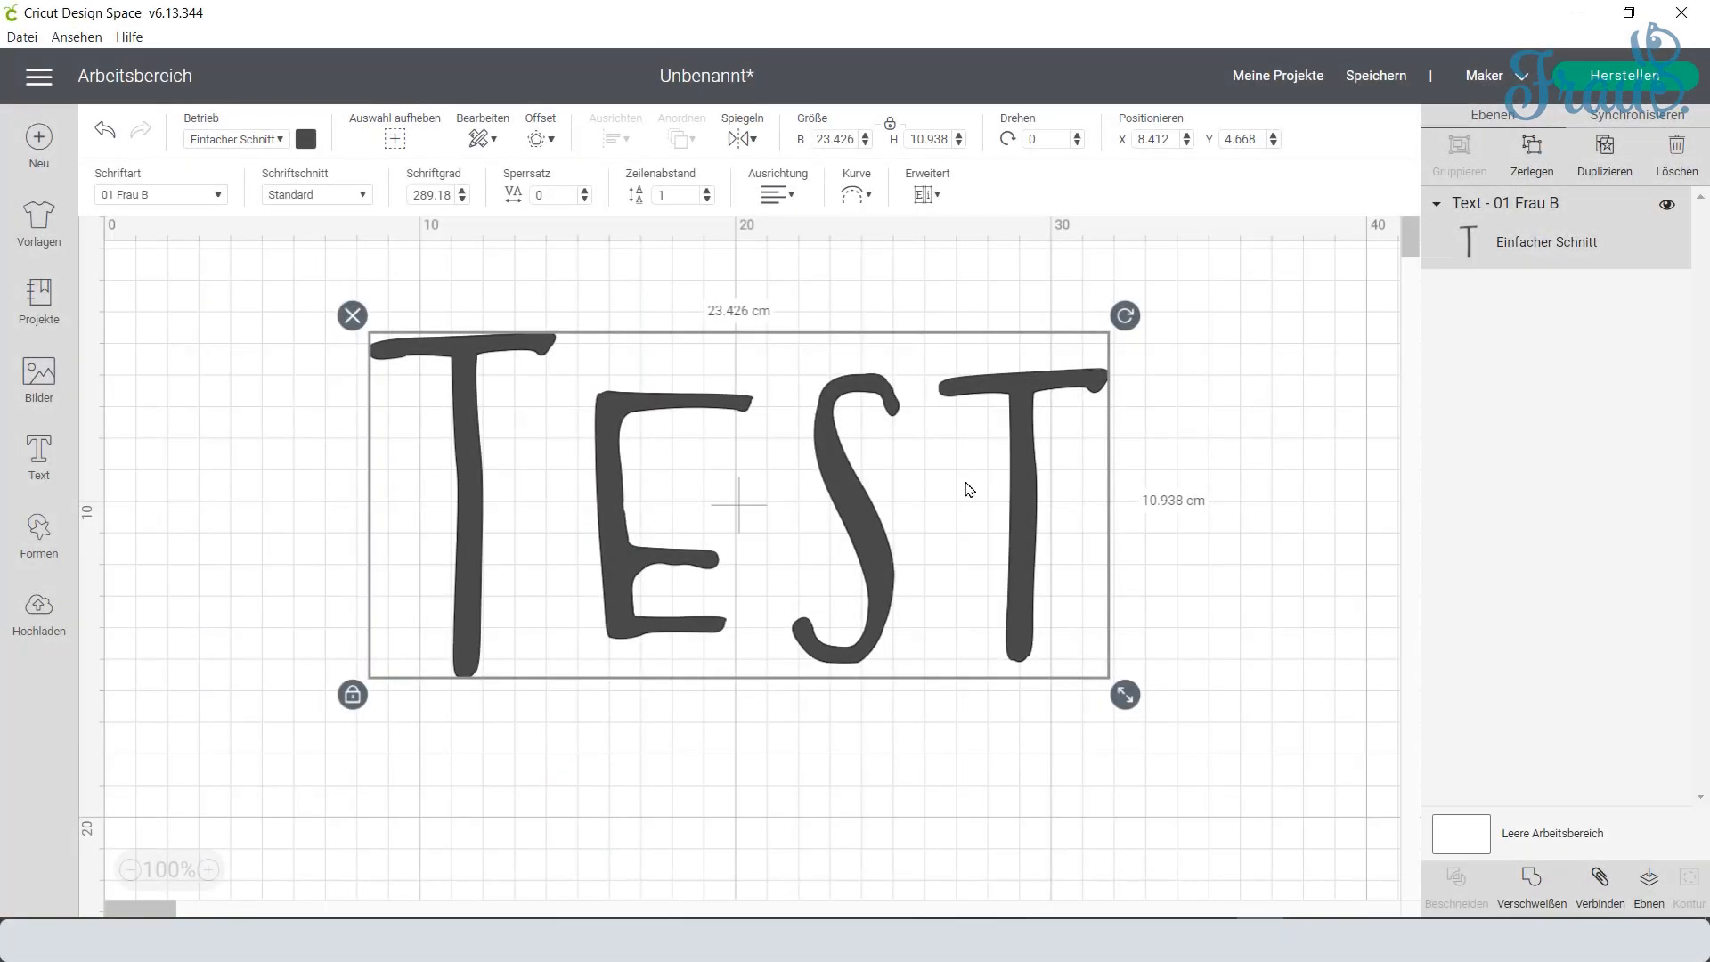
{"action": "left_click", "coordinate": [938, 198]}
{"action": "left_click", "coordinate": [973, 238]}
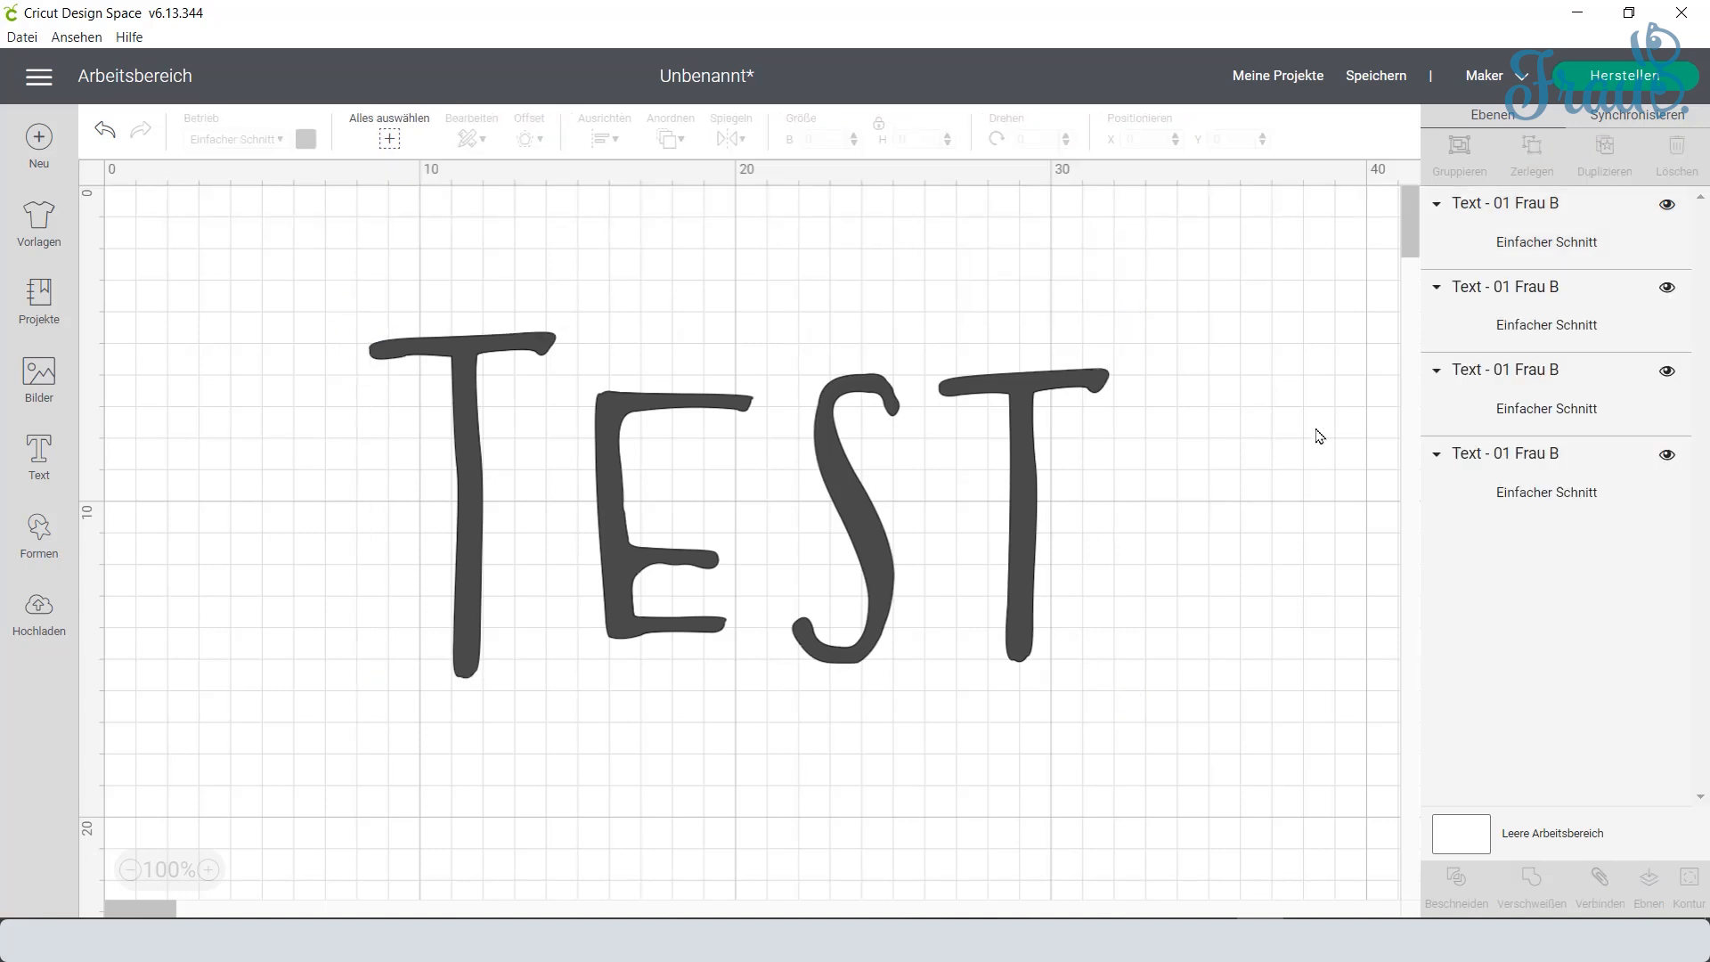
Step: Tighten the word's spacing by shifting E, S and T, the S and T, and the final T towards the first letter
{"action": "left_click_drag", "start_coordinate": [1231, 655], "coordinate": [574, 434]}
{"action": "left_click_drag", "start_coordinate": [849, 489], "coordinate": [818, 486]}
{"action": "left_click_drag", "start_coordinate": [1181, 629], "coordinate": [797, 484]}
{"action": "left_click_drag", "start_coordinate": [937, 499], "coordinate": [905, 496]}
{"action": "left_click", "coordinate": [905, 496]}
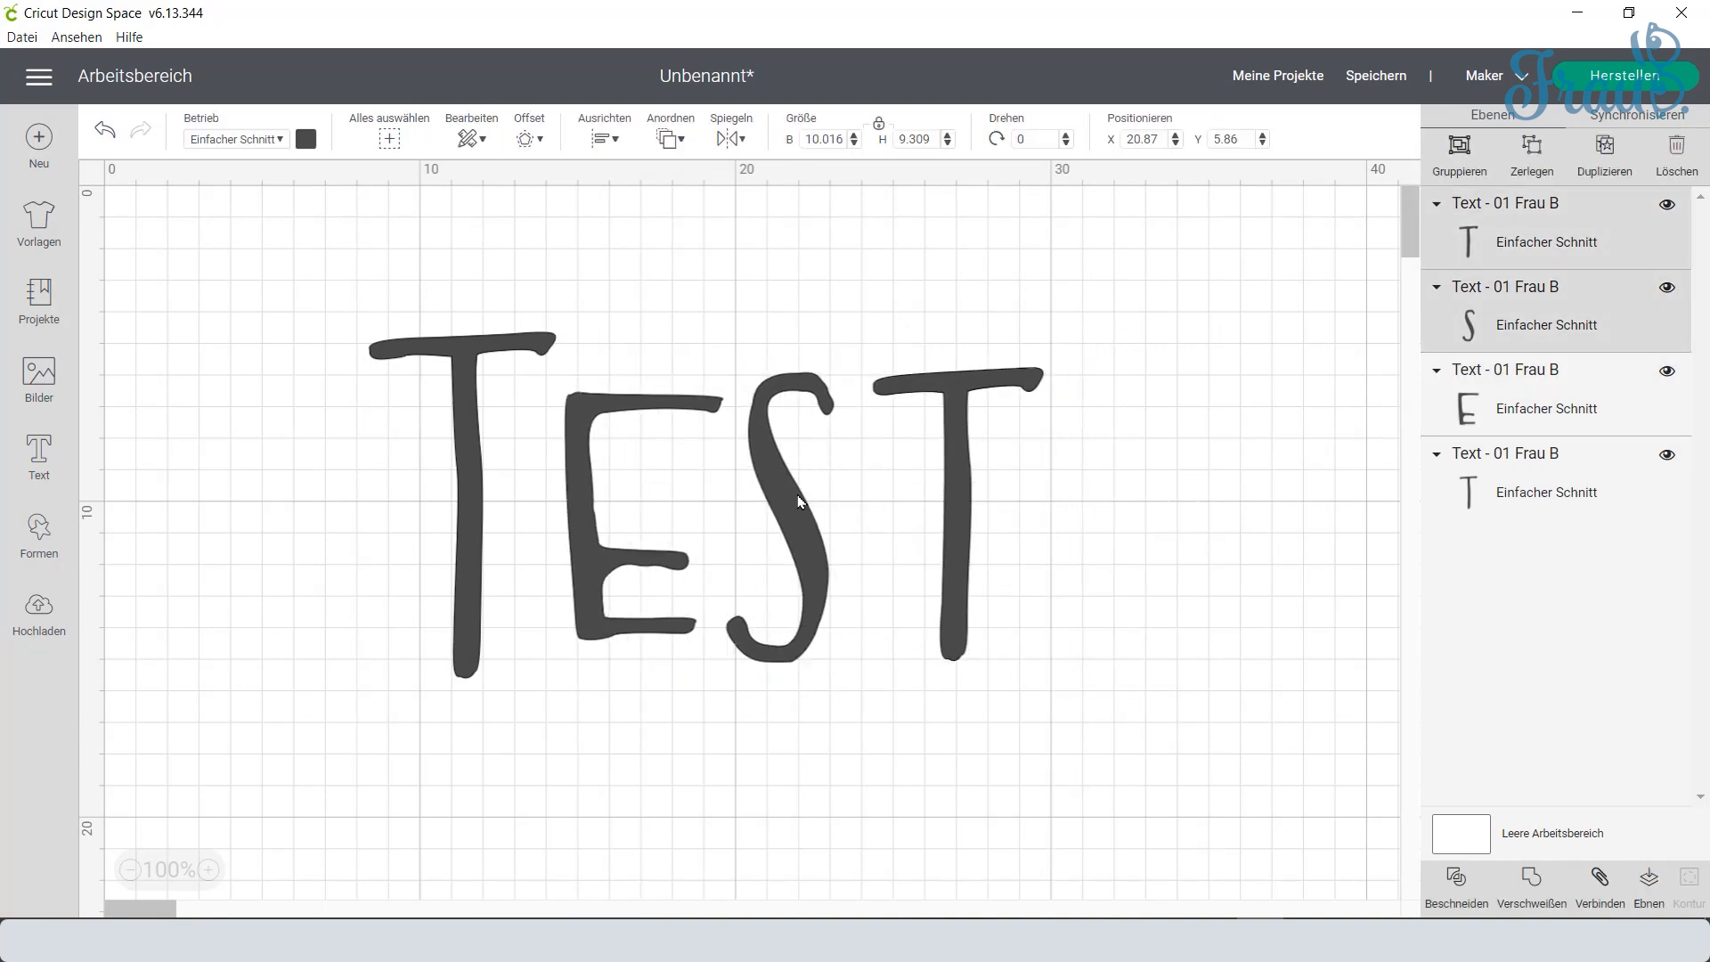
{"action": "left_click_drag", "start_coordinate": [969, 546], "coordinate": [954, 545]}
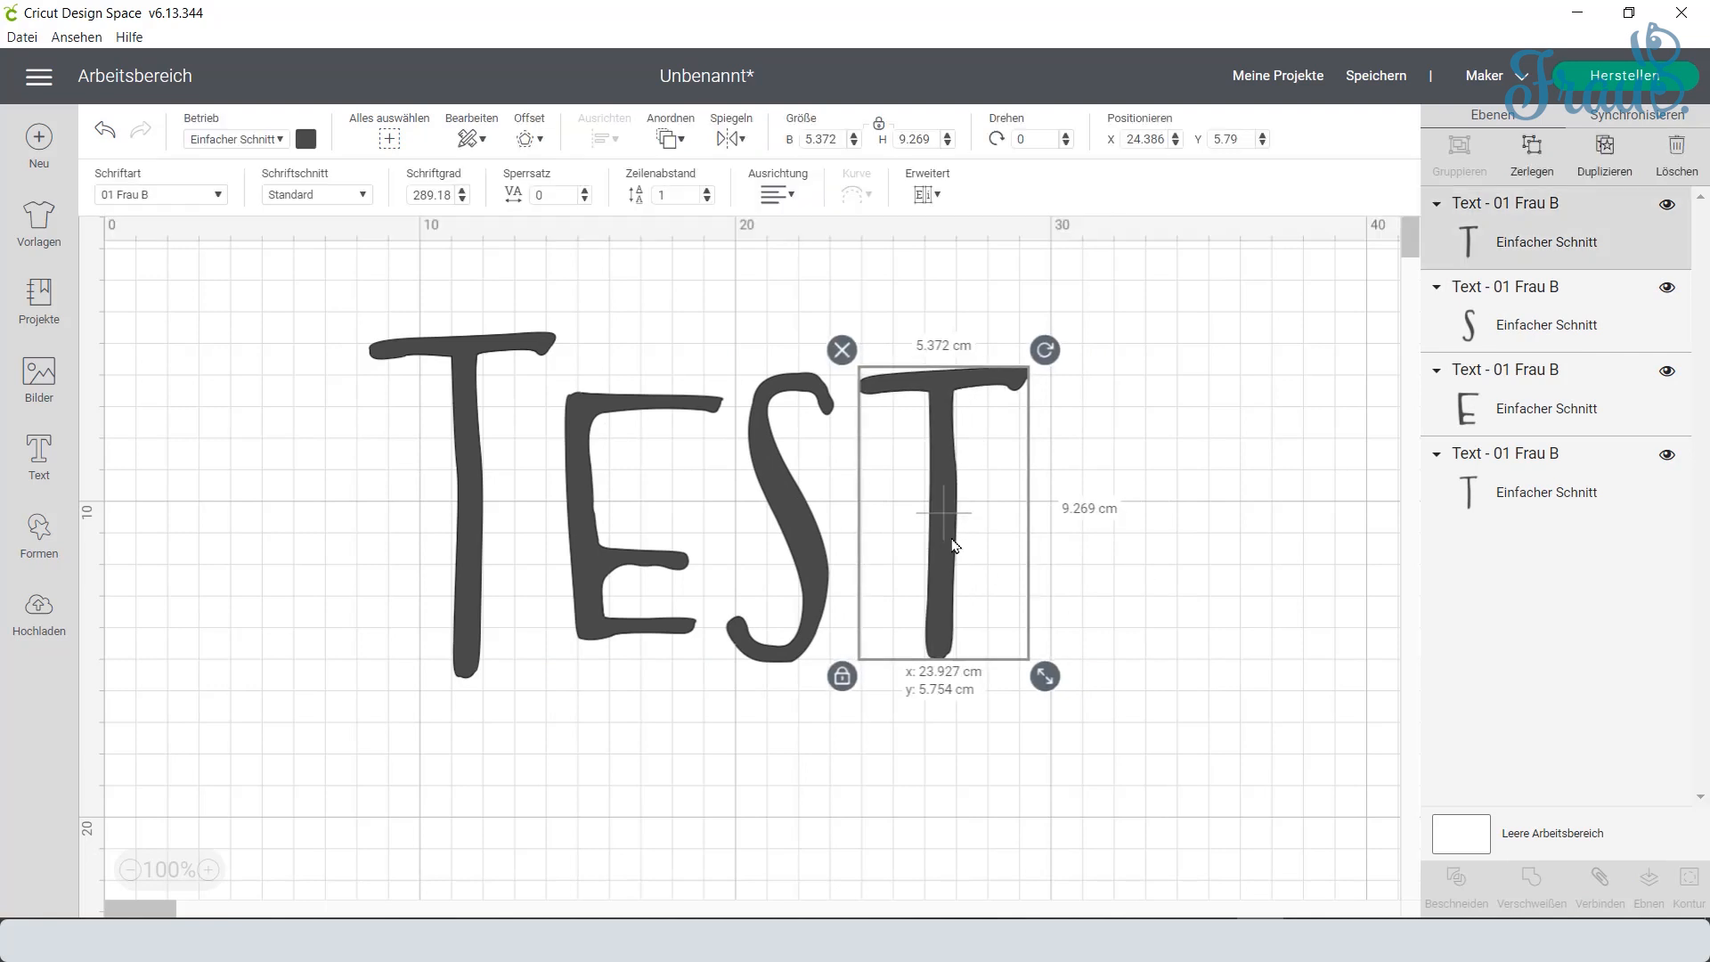
Step: Select all four letters, undo a trial attachment of them, and weld them into one single shape
{"action": "left_click_drag", "start_coordinate": [1181, 682], "coordinate": [232, 489]}
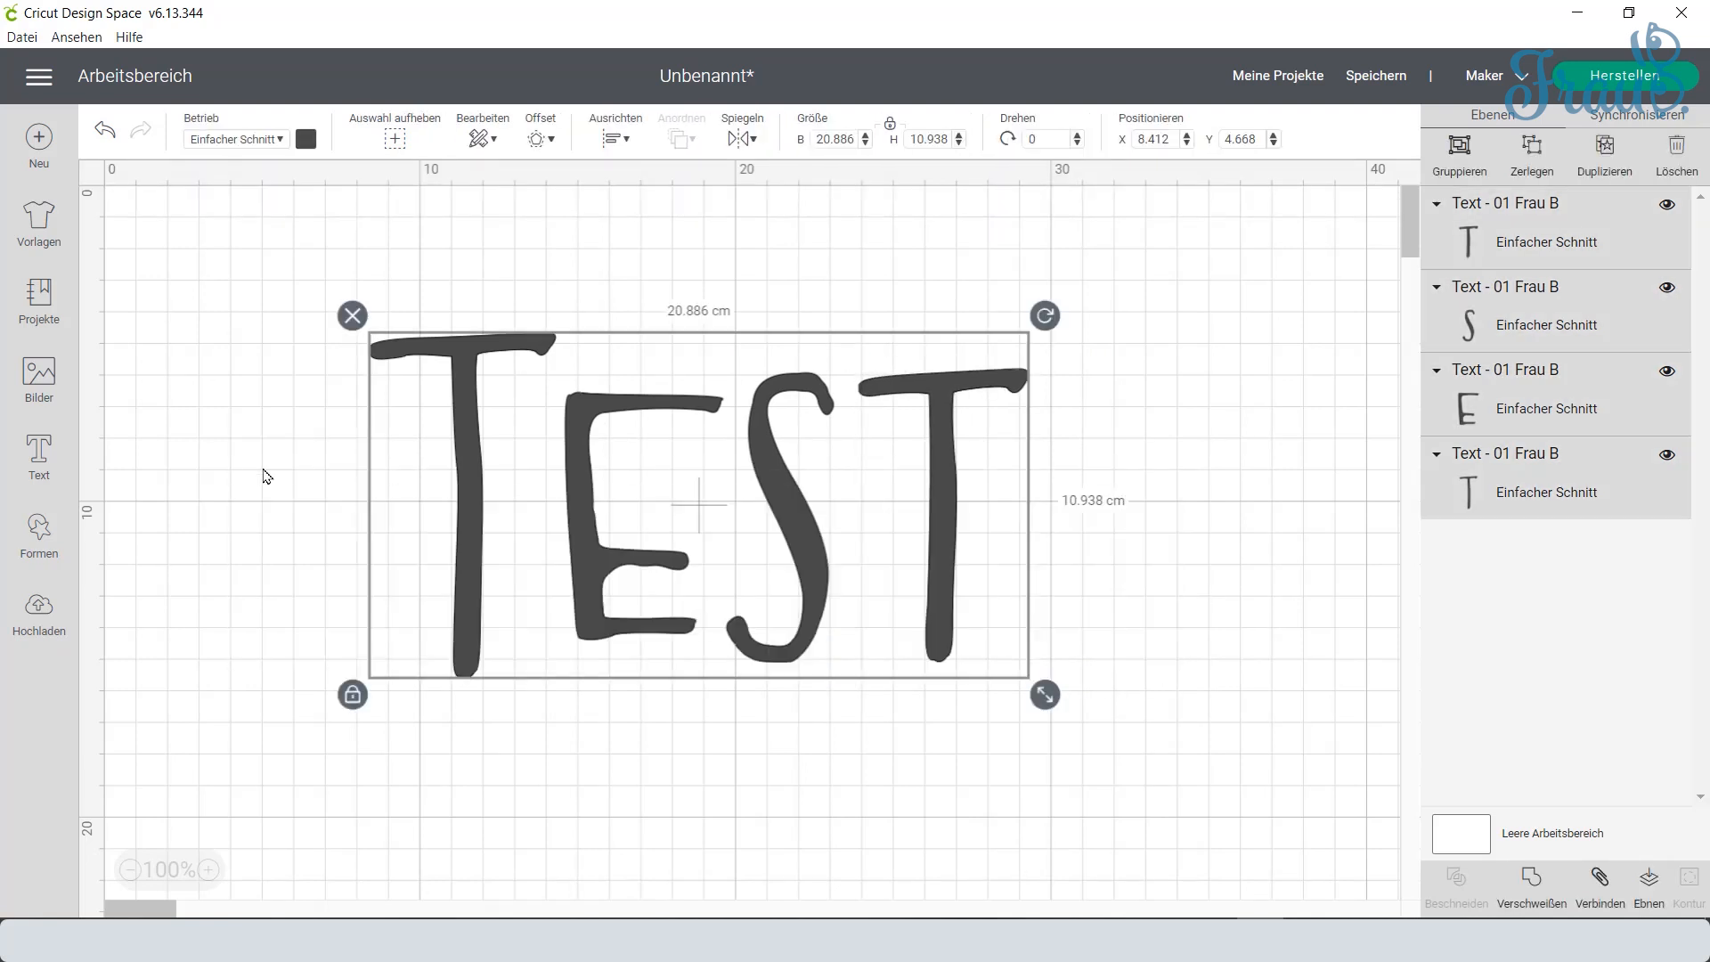
{"action": "left_click_drag", "start_coordinate": [561, 461], "coordinate": [559, 462]}
{"action": "right_click", "coordinate": [561, 456]}
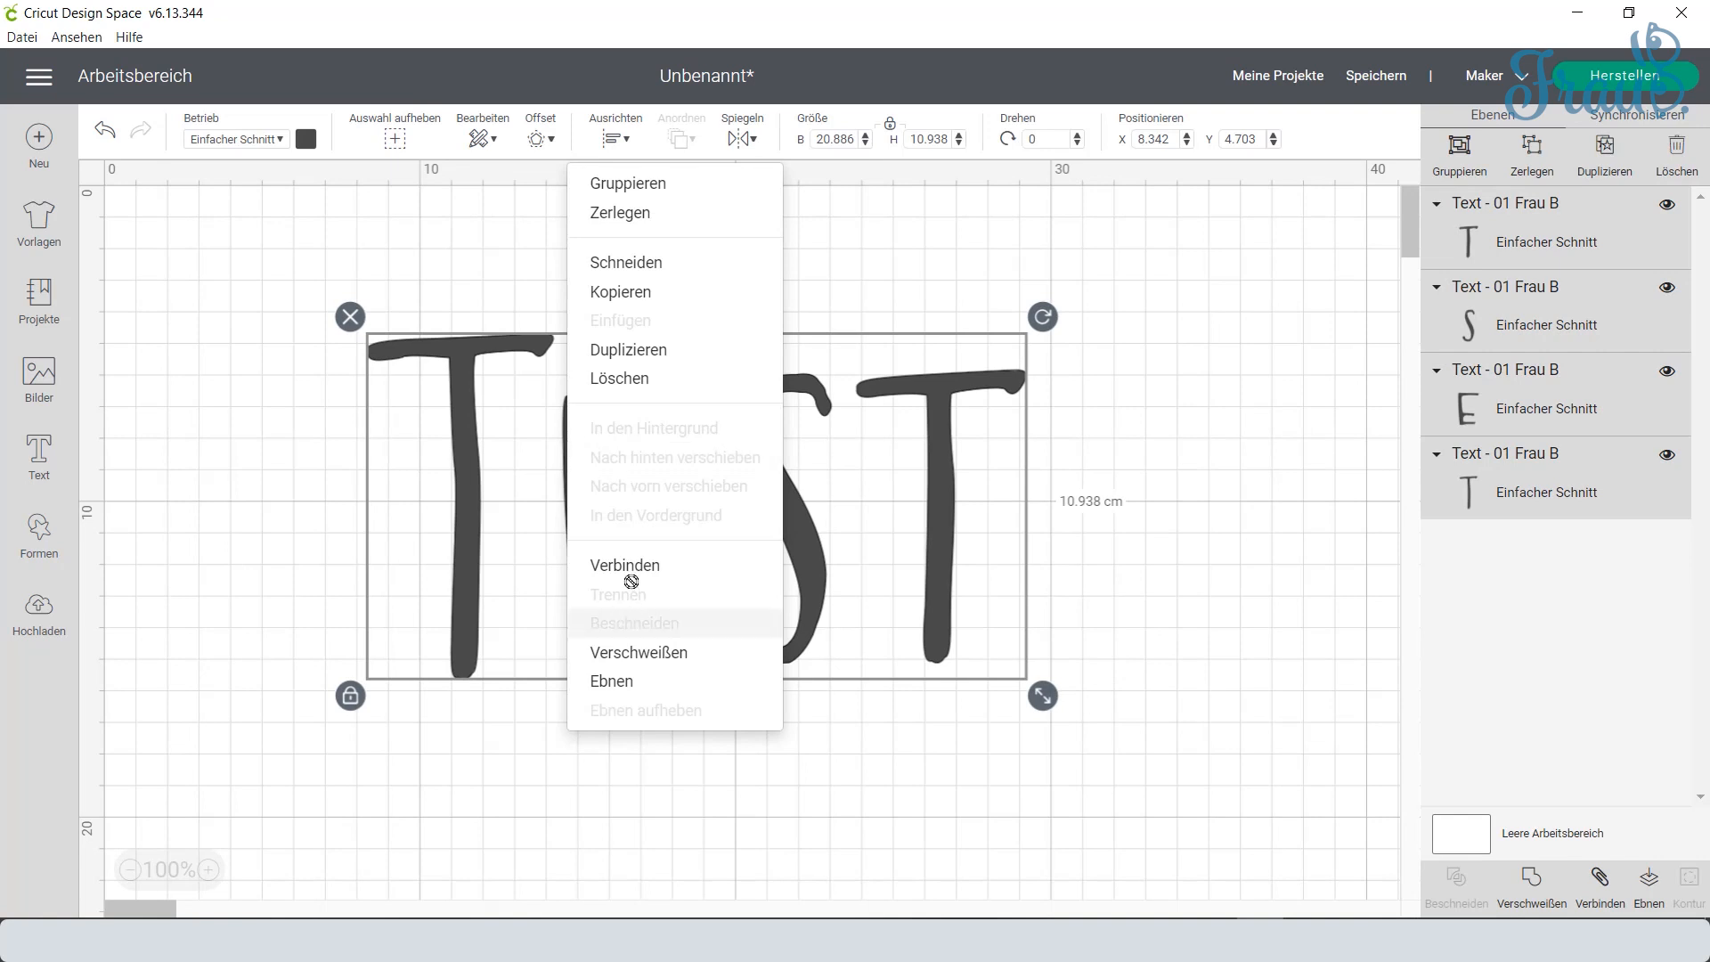
{"action": "left_click", "coordinate": [993, 502]}
{"action": "key", "text": "ctrl+z"}
{"action": "right_click", "coordinate": [939, 546]}
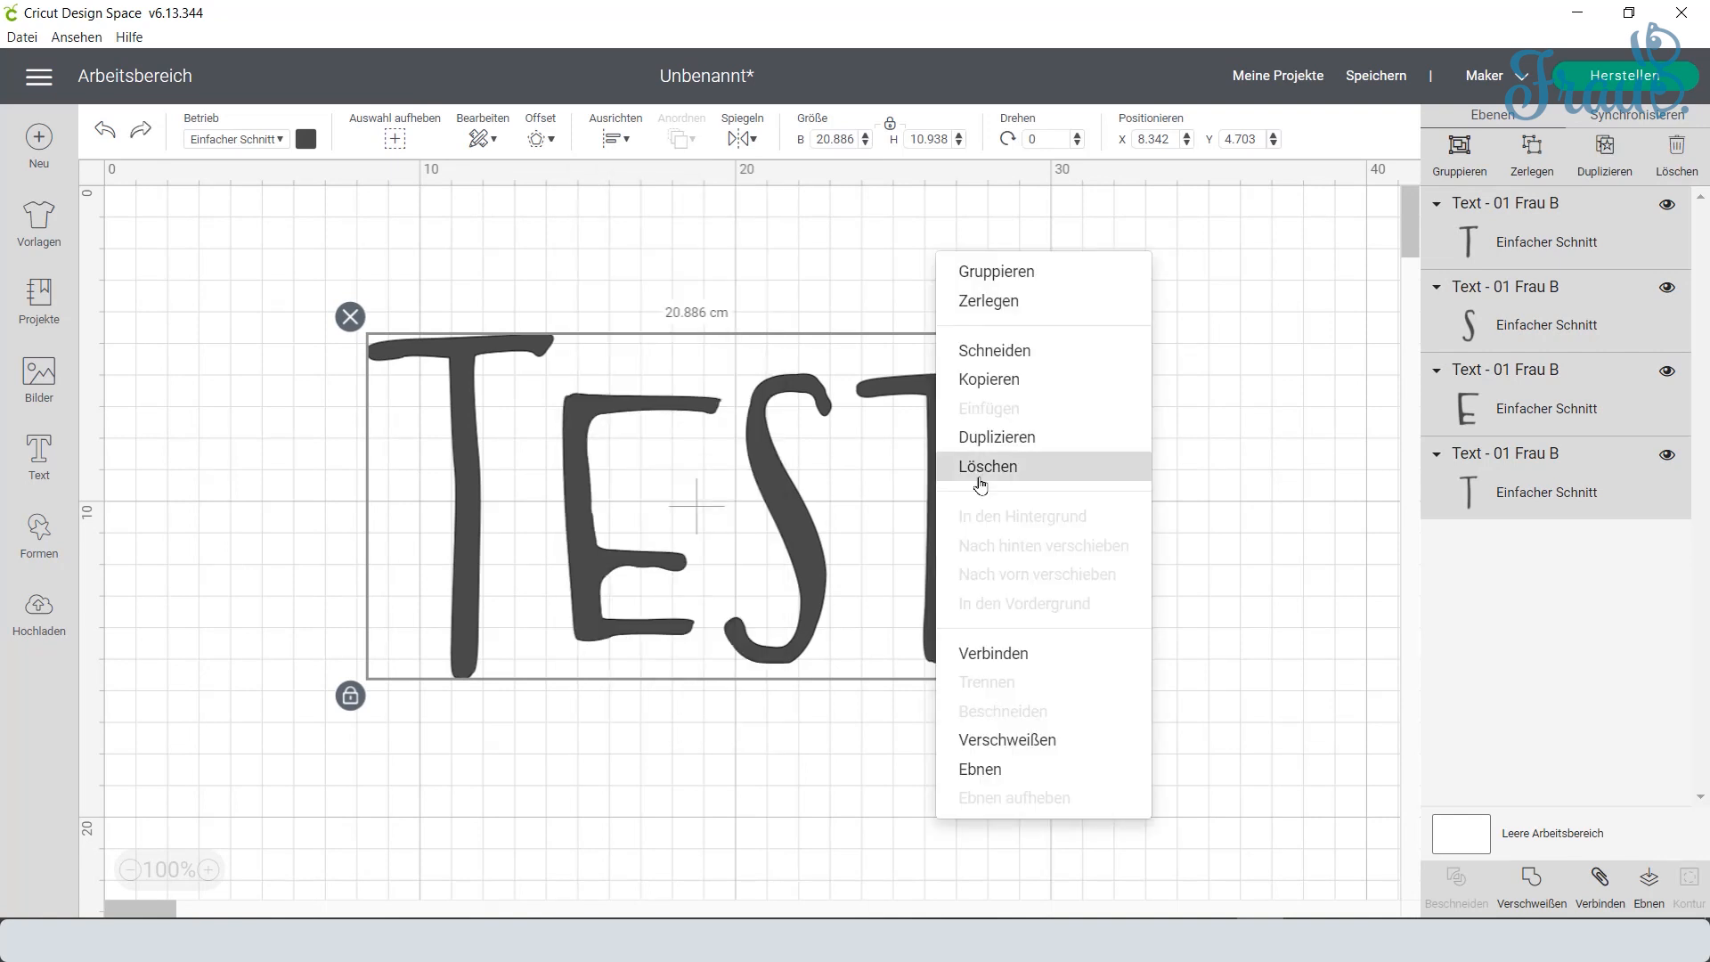
{"action": "left_click", "coordinate": [1038, 756]}
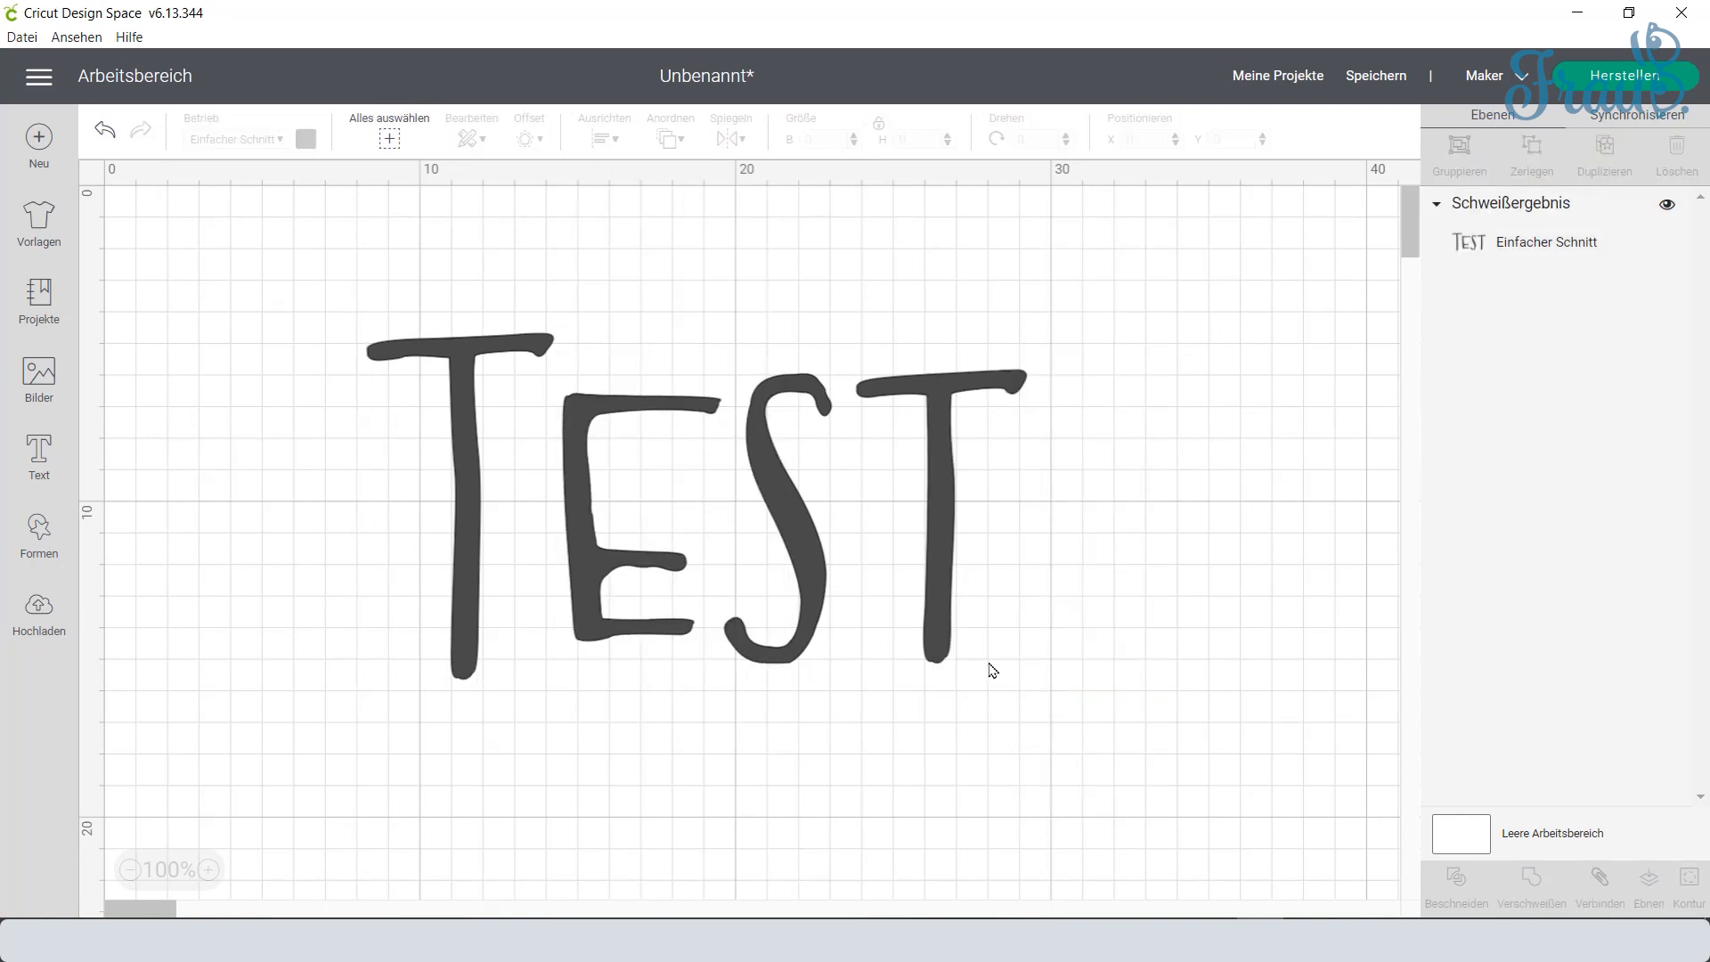